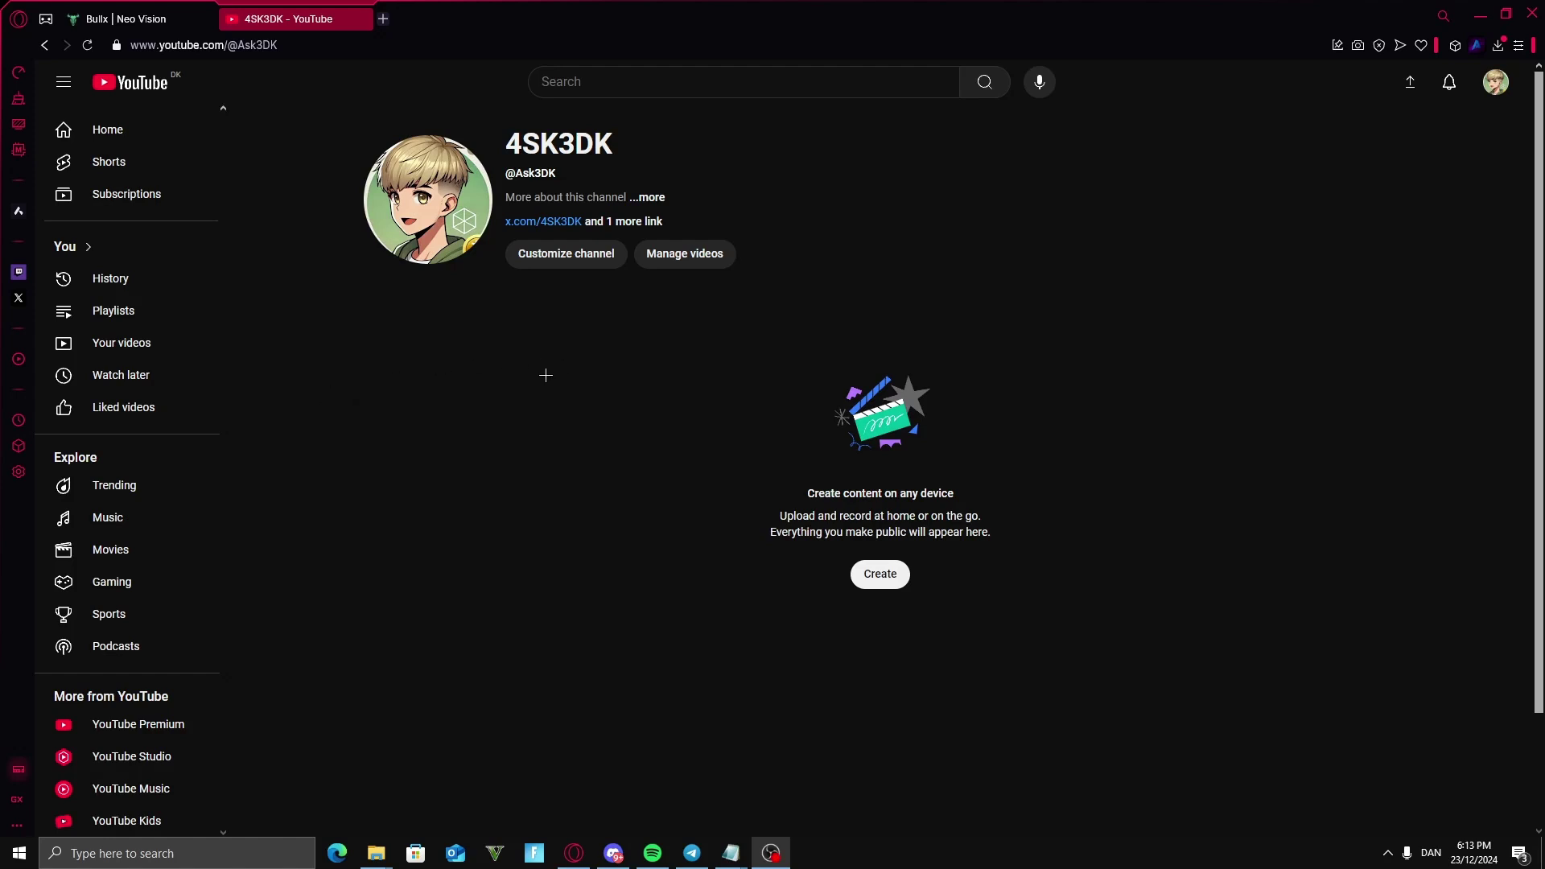
Follow the t.me Nova Bot link from the YouTube channel's links into Telegram Desktop.
left_click(616, 224)
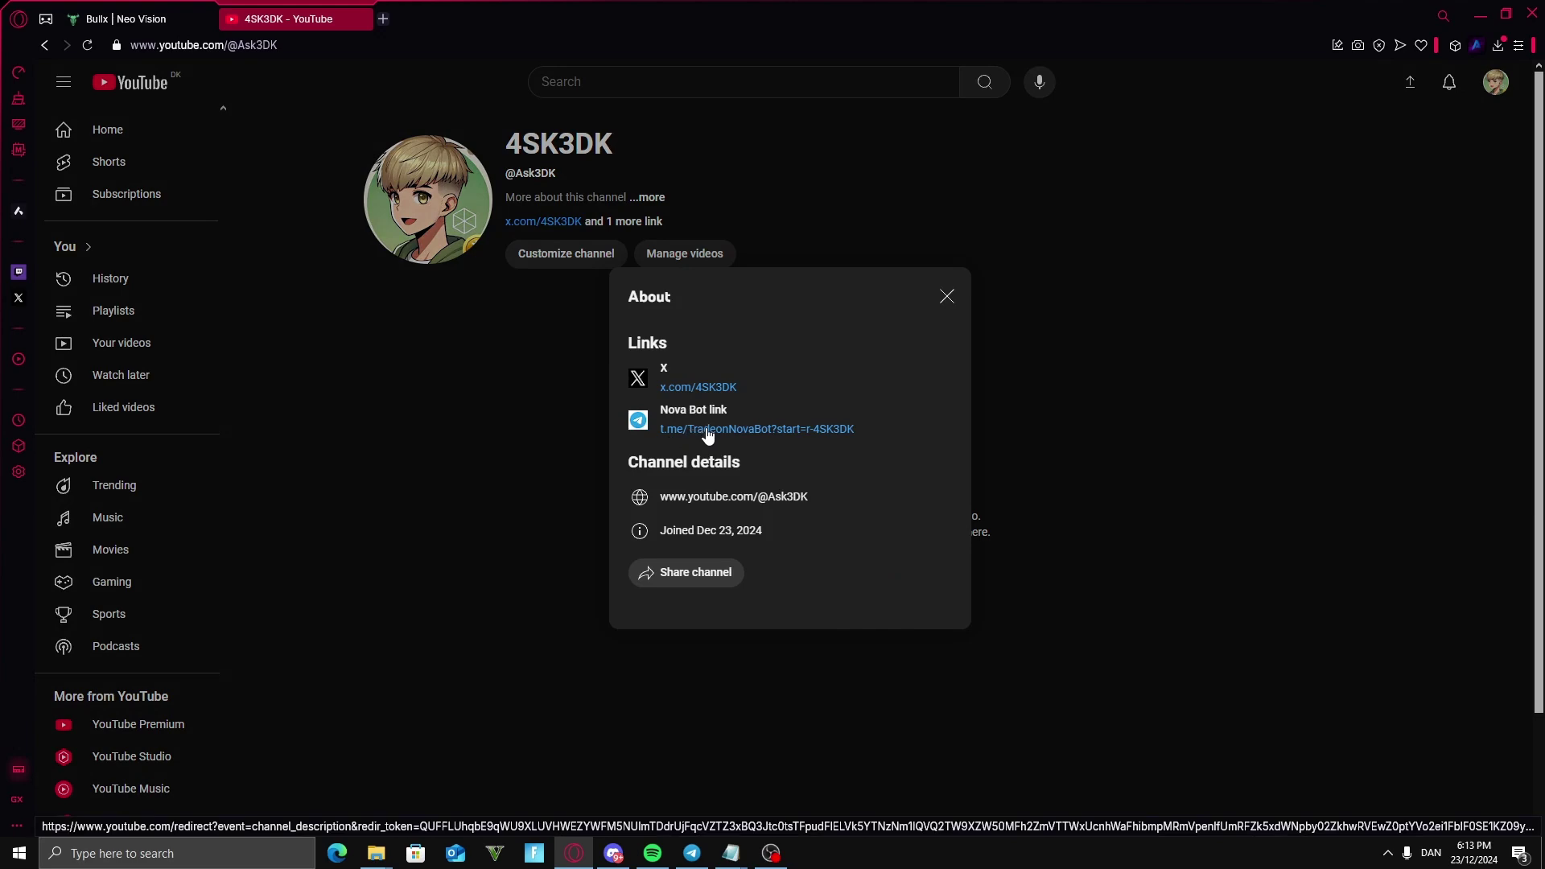
left_click(708, 431)
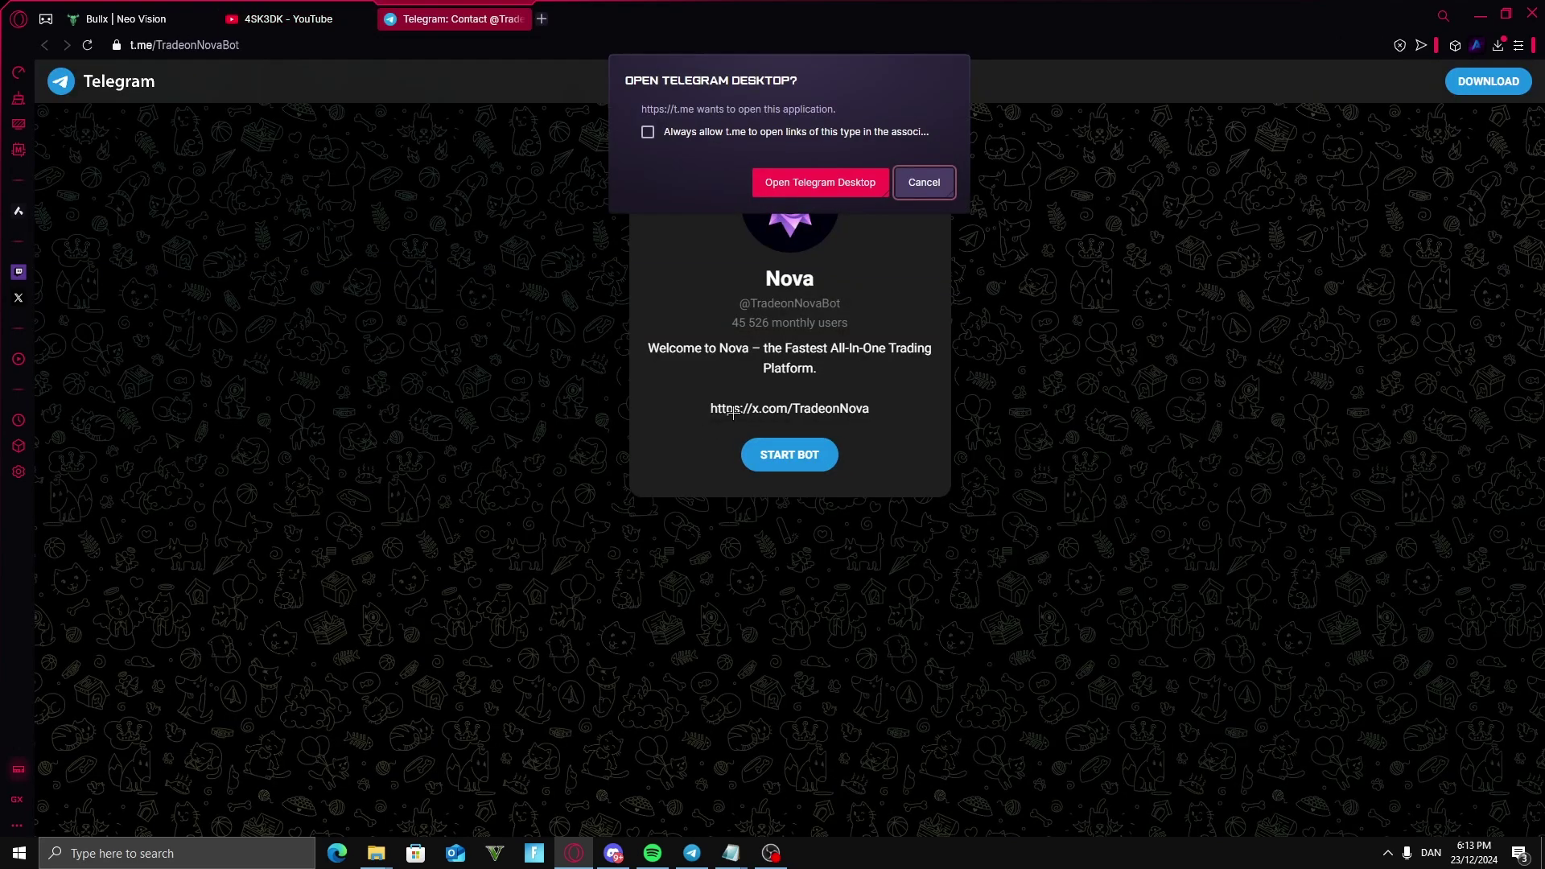
left_click(819, 182)
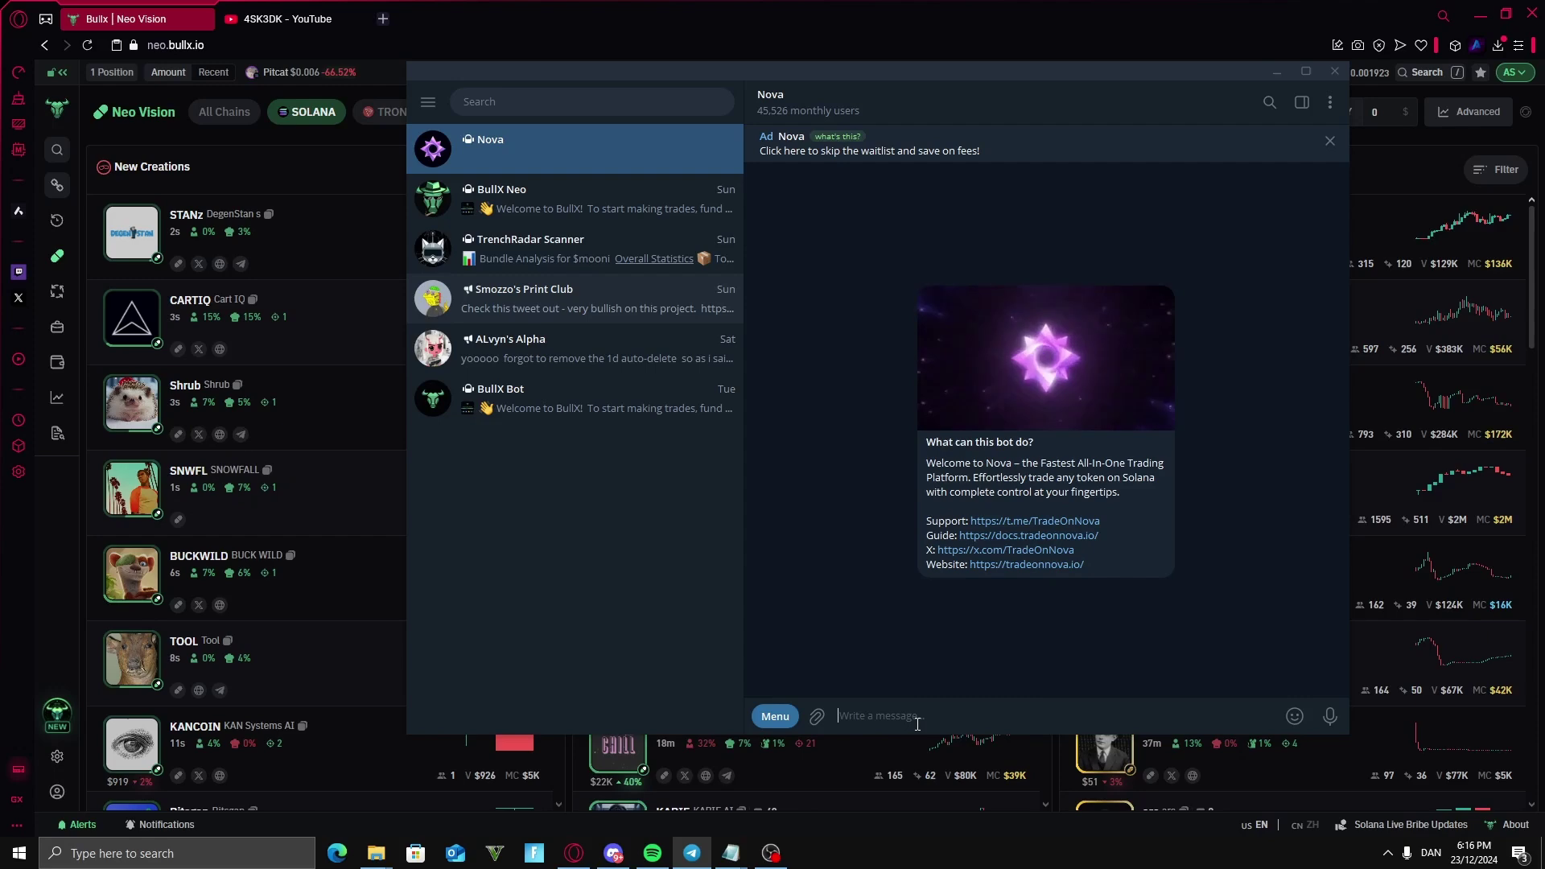
Send /start to the Nova bot and scroll through its welcome reply.
type("/start")
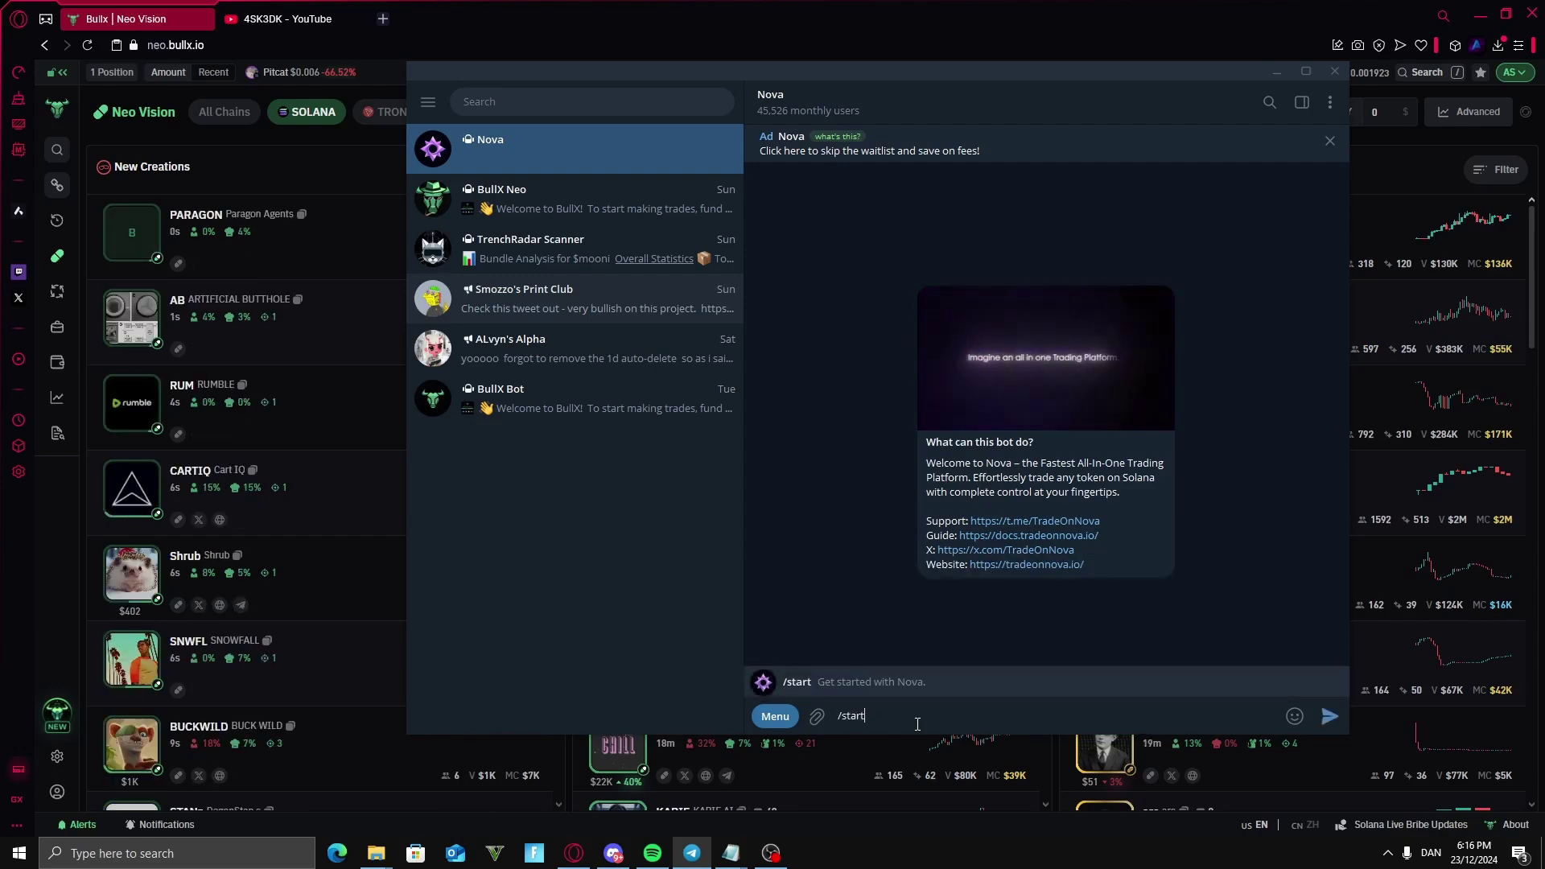
key("Return")
scroll(974, 465, "up", 3)
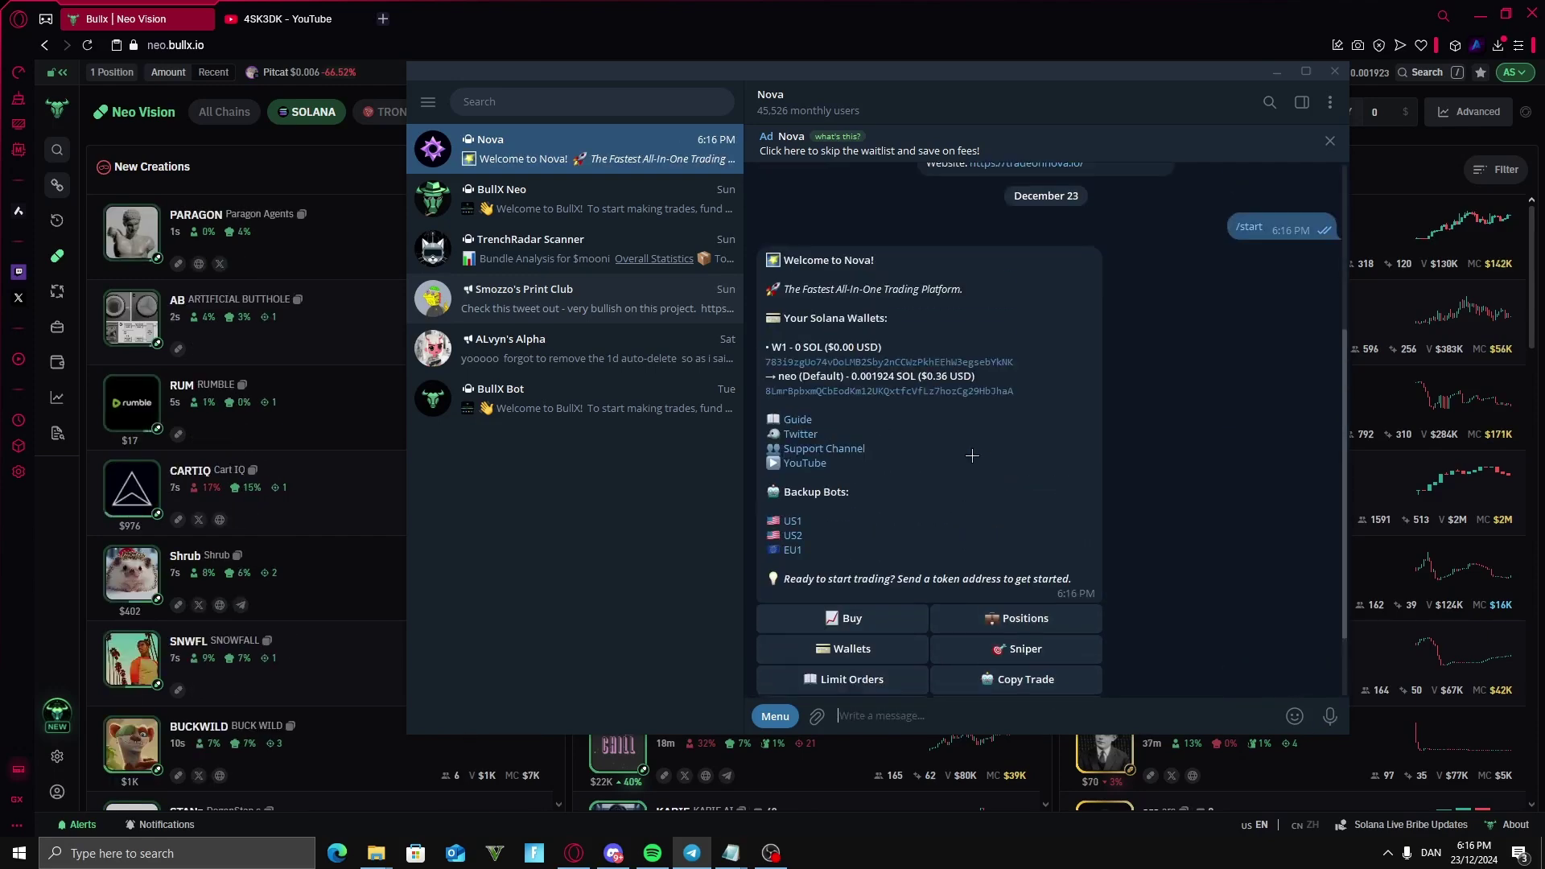
scroll(839, 542, "down", 3)
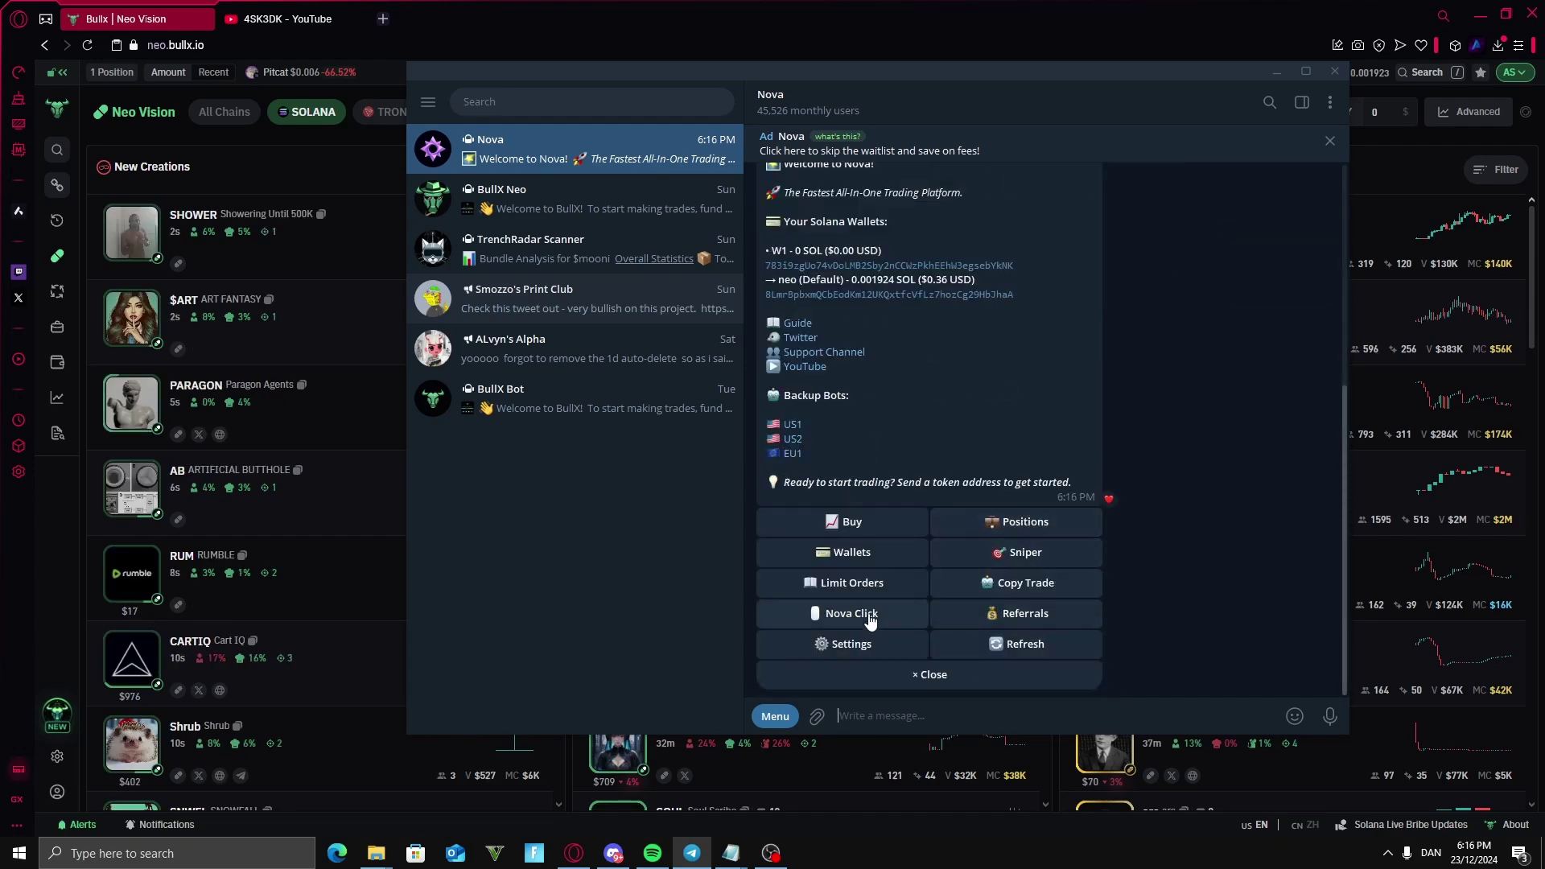
Choose Import Wallet in Nova's wallet settings and send neo1 as the wallet name.
left_click(860, 555)
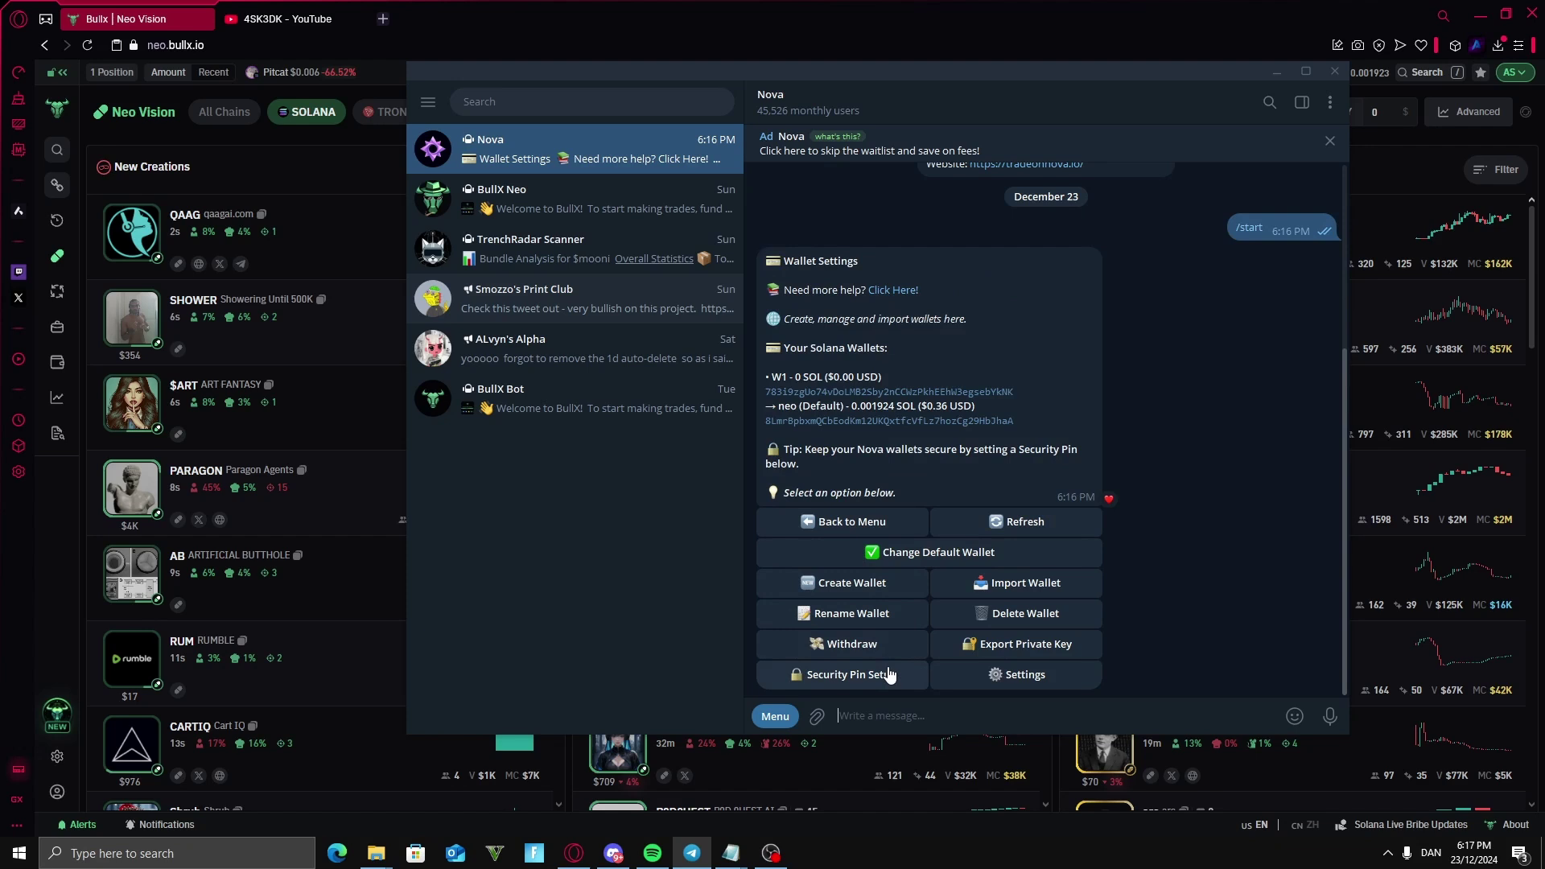
left_click(1014, 586)
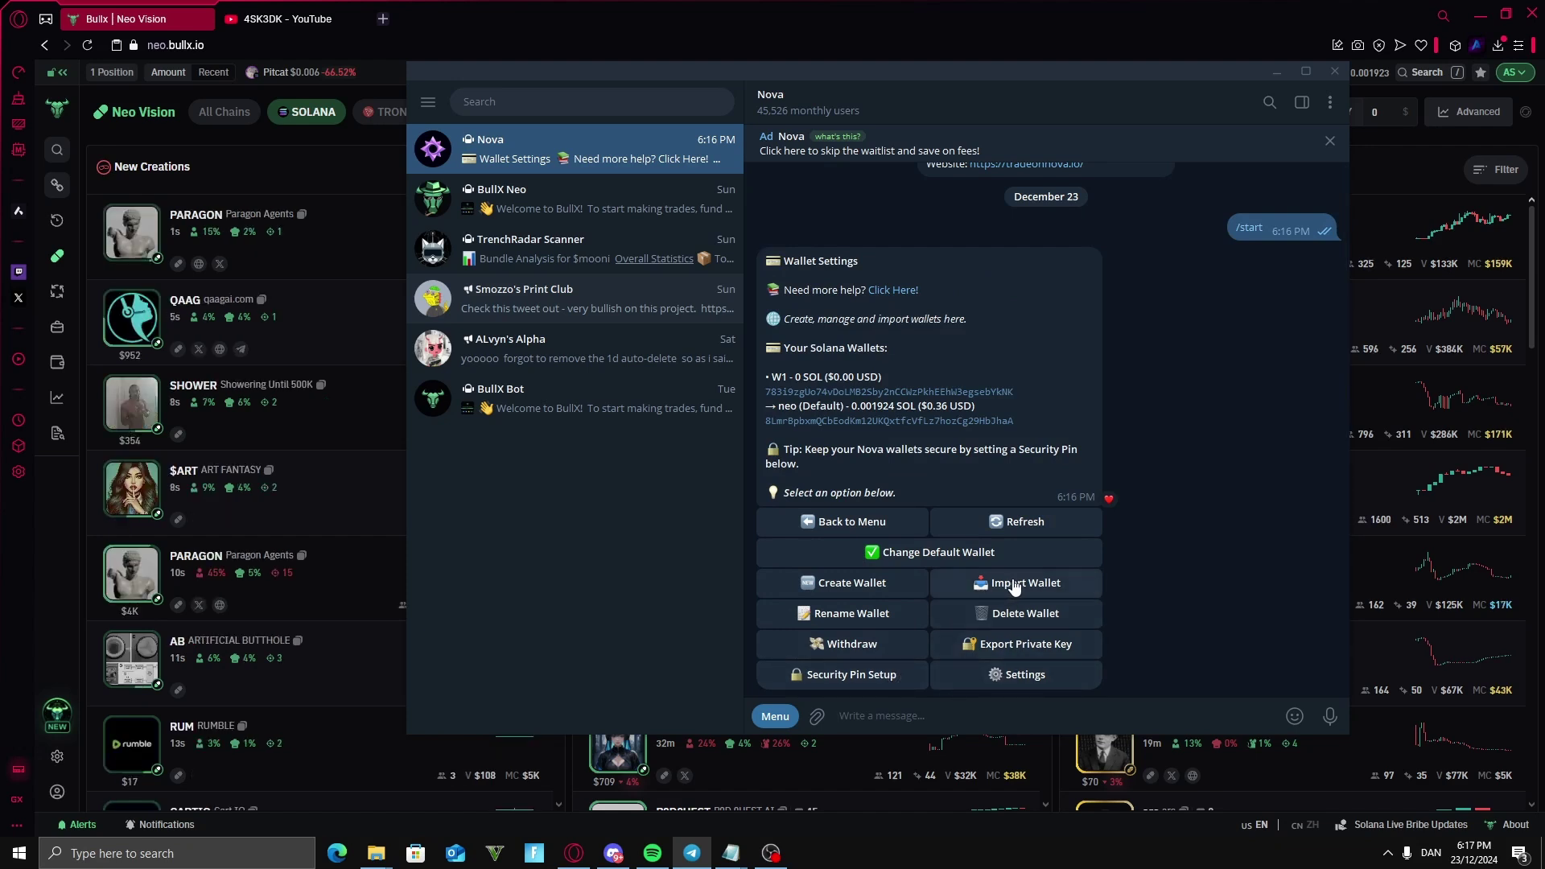
right_click(886, 680)
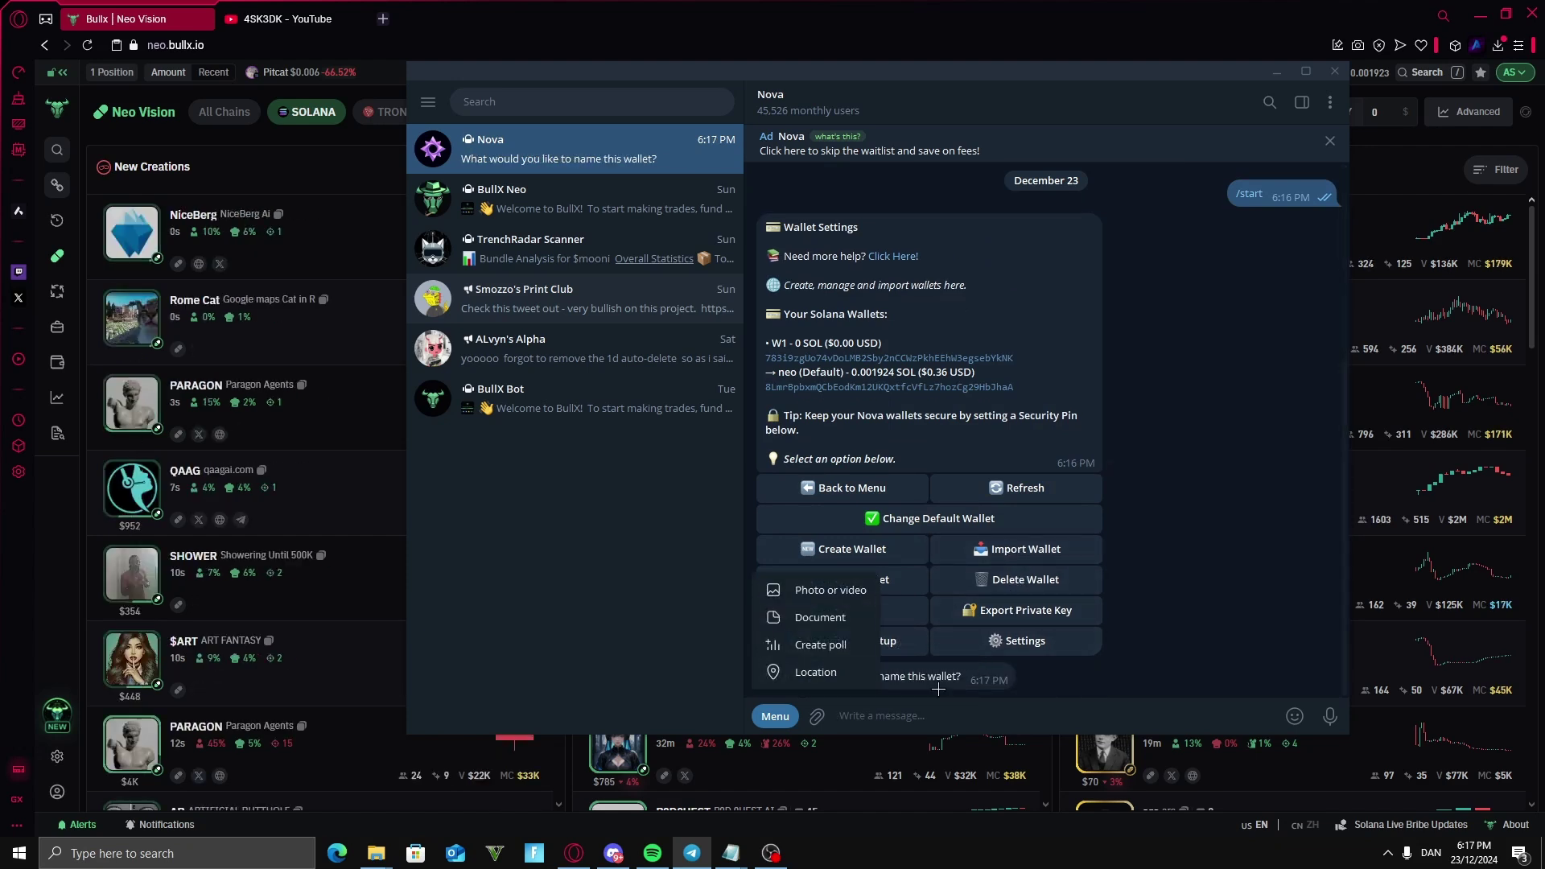
left_click_drag(961, 677, 771, 676)
left_click(895, 715)
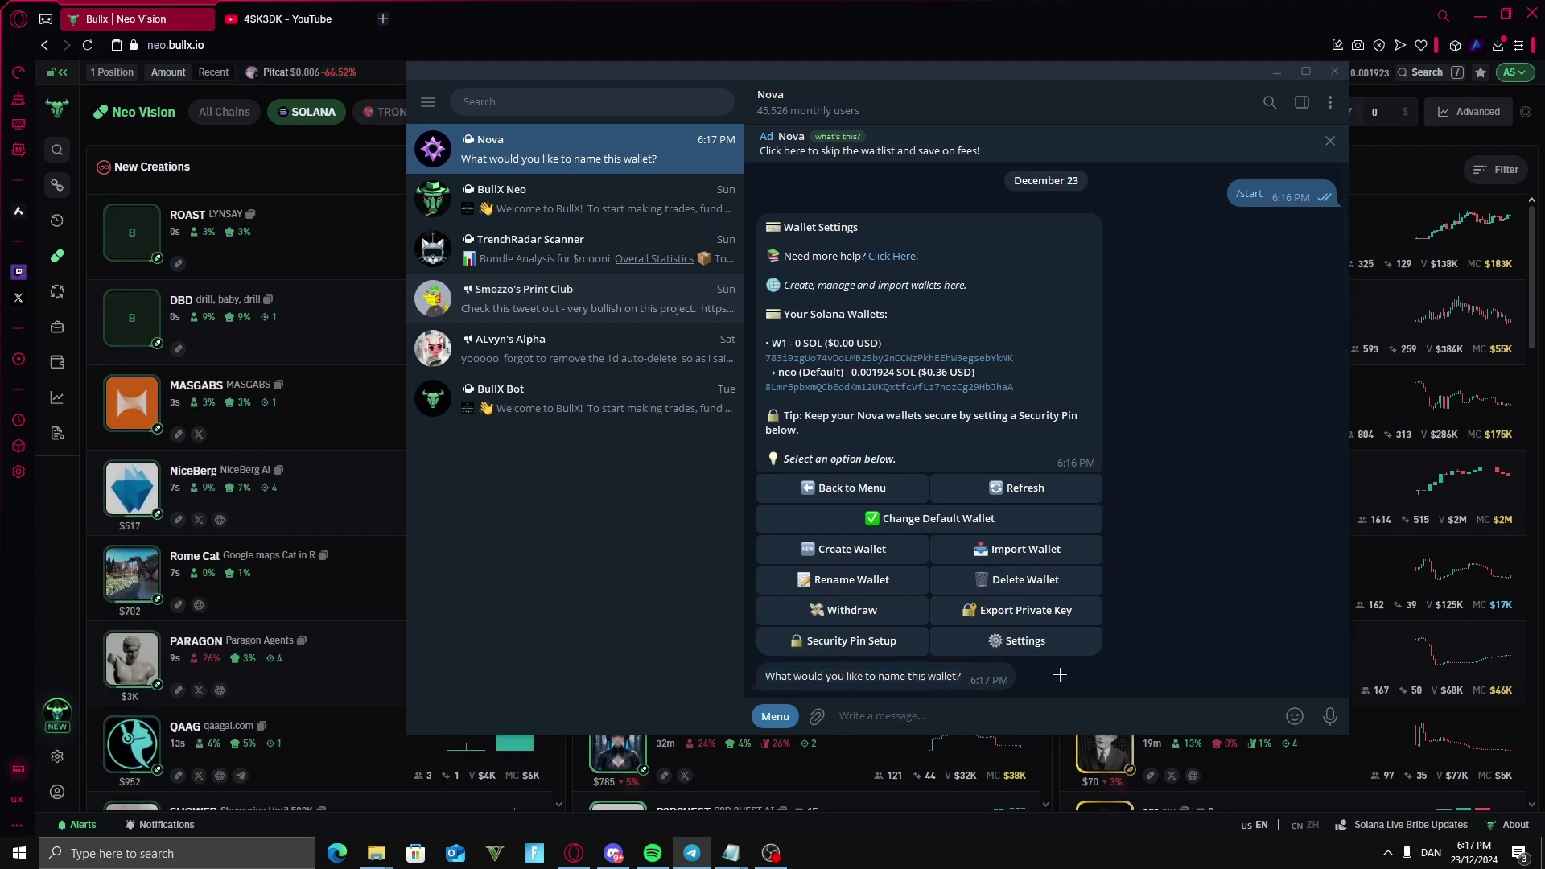
type("n")
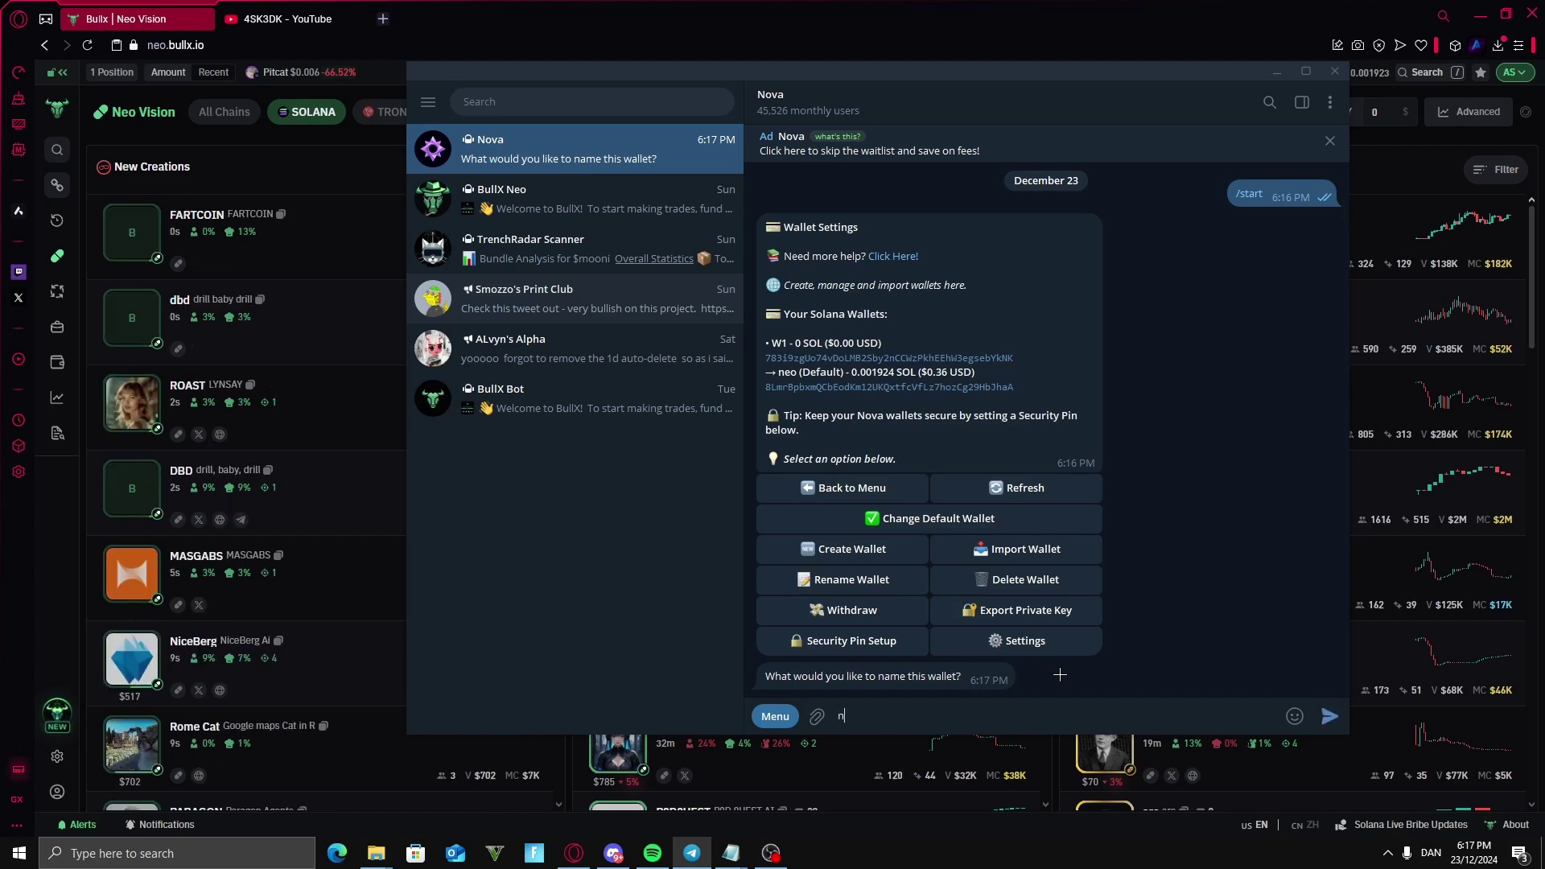
type("eo1")
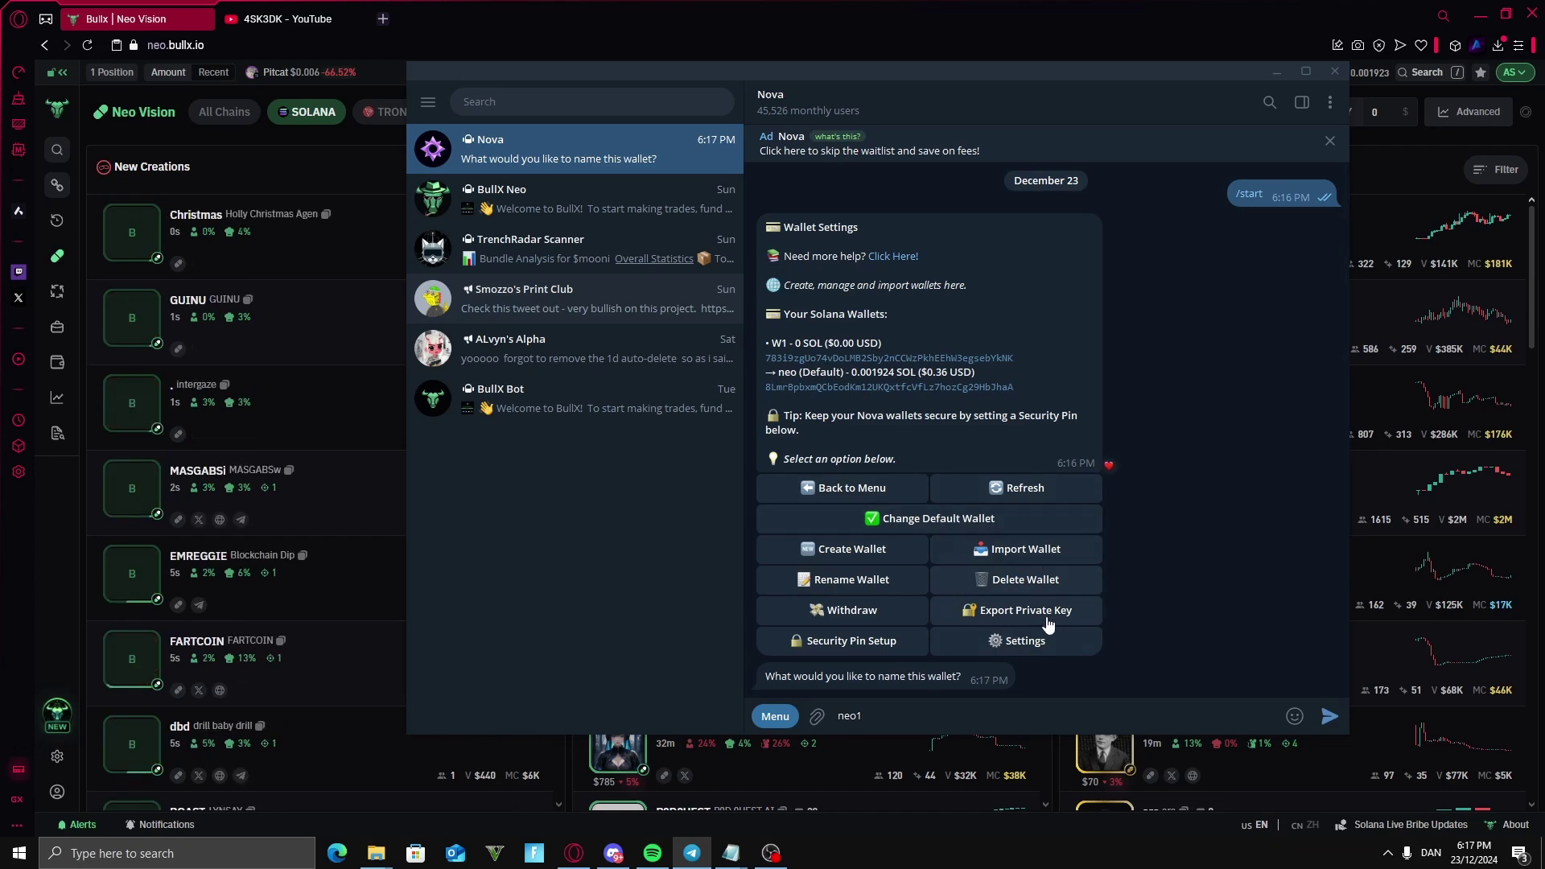
key("Return")
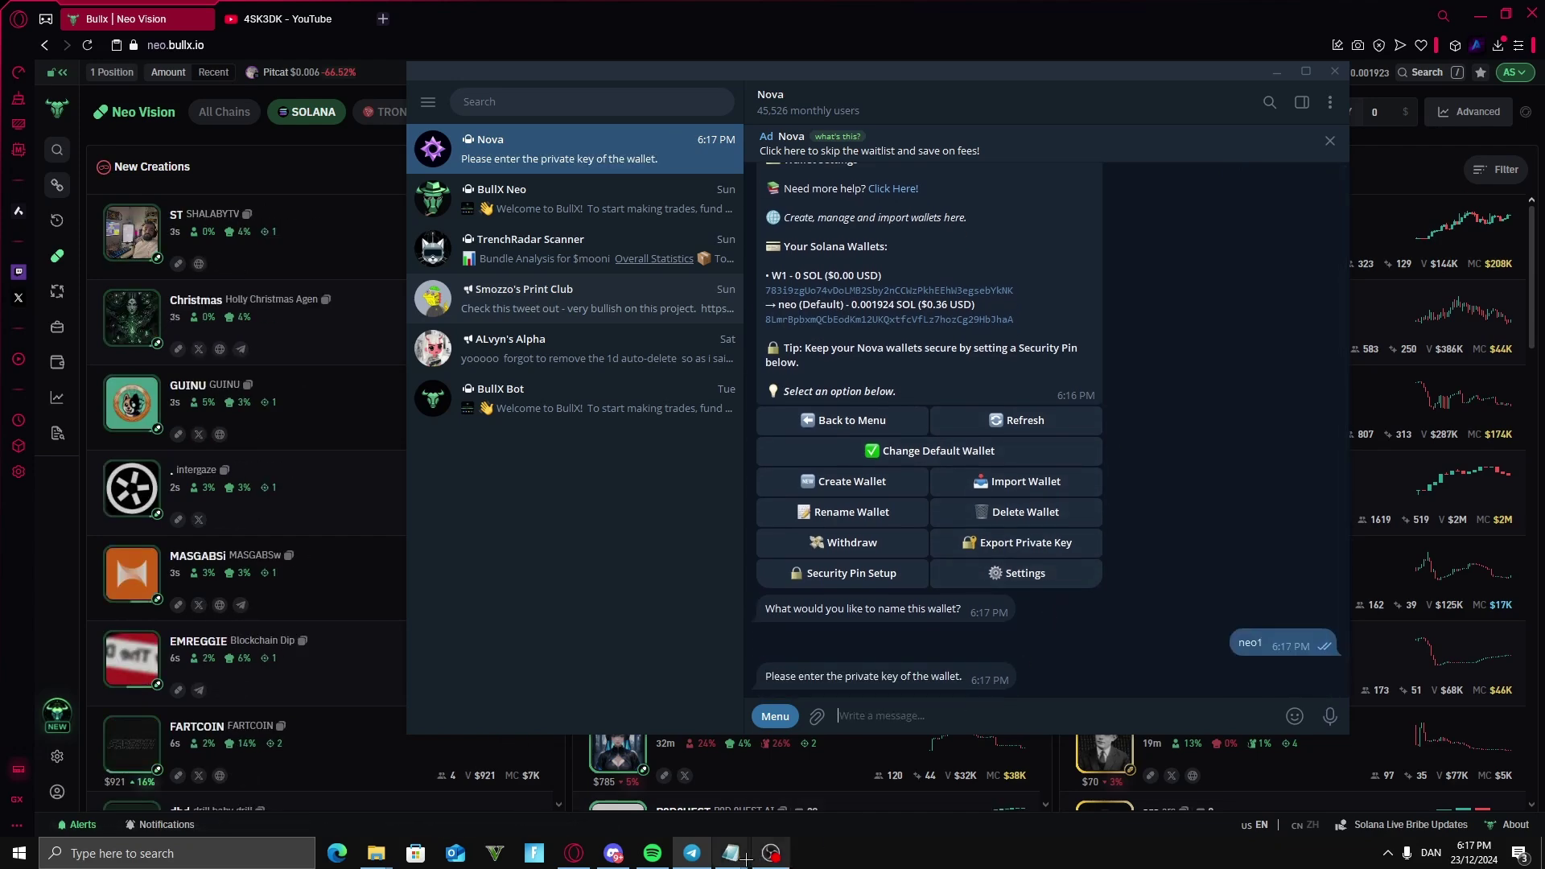
mouse_move(730, 853)
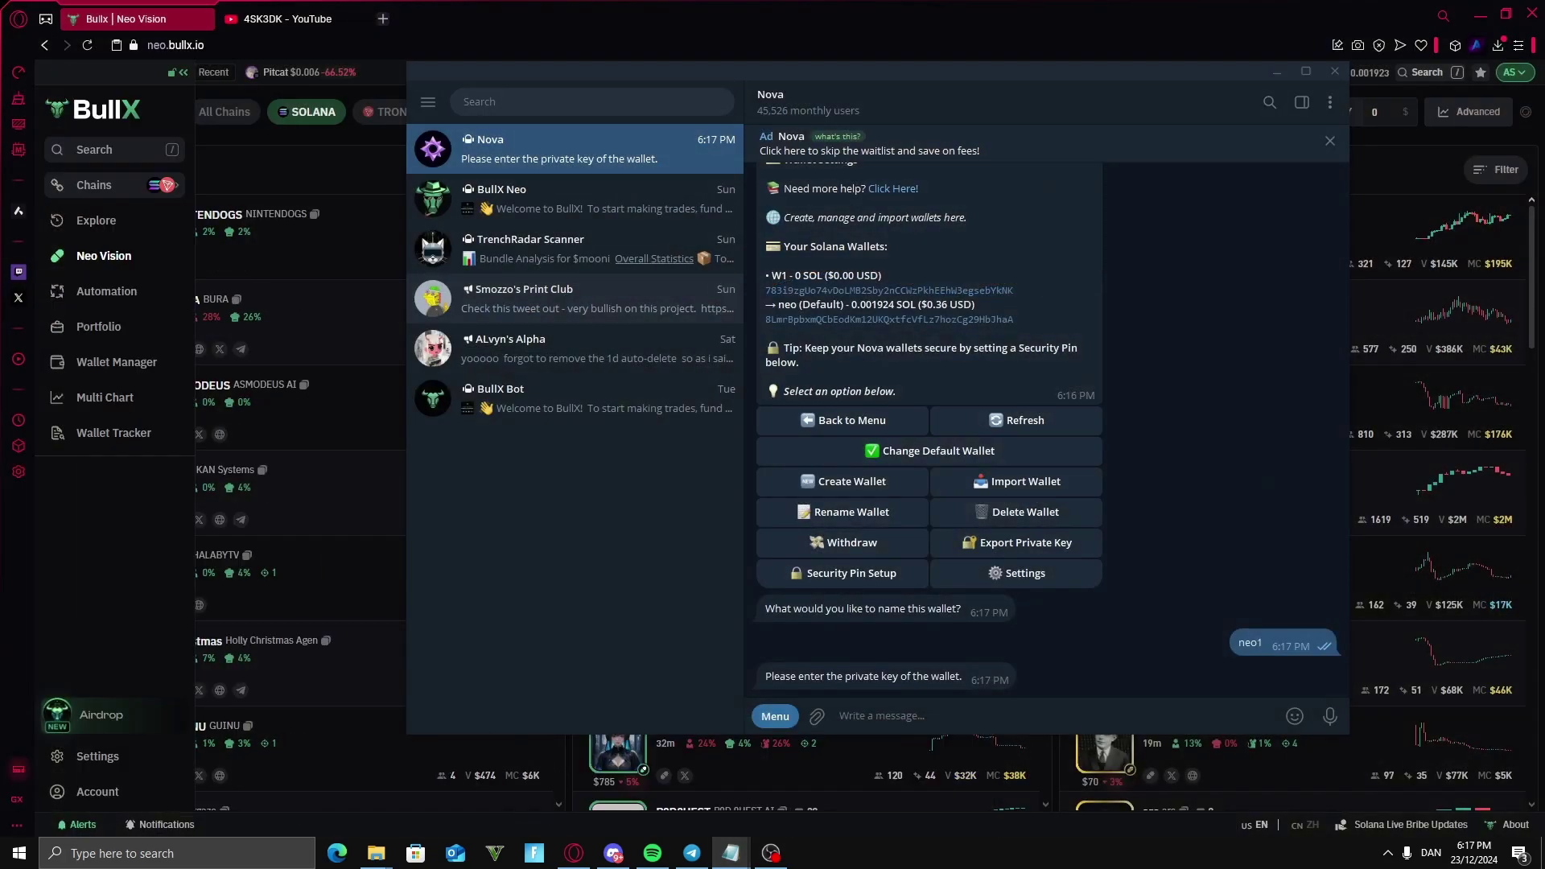
Copy the saved private key string from the Notepad notes, then minimise Notepad.
key("alt+Tab")
left_click_drag(700, 218, 558, 252)
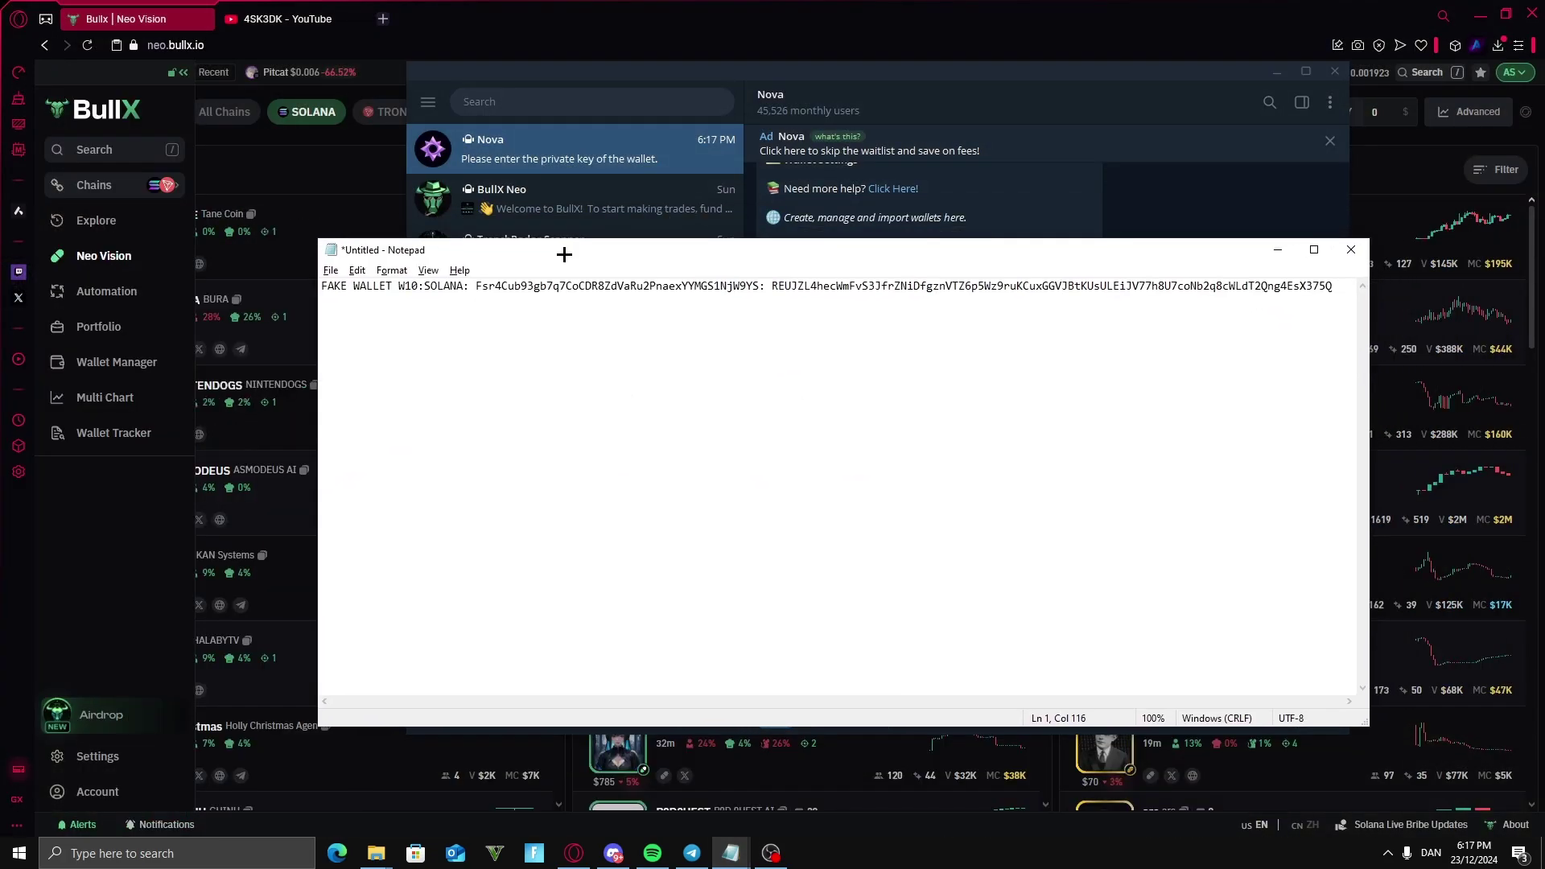
left_click(887, 286)
double_click(887, 286)
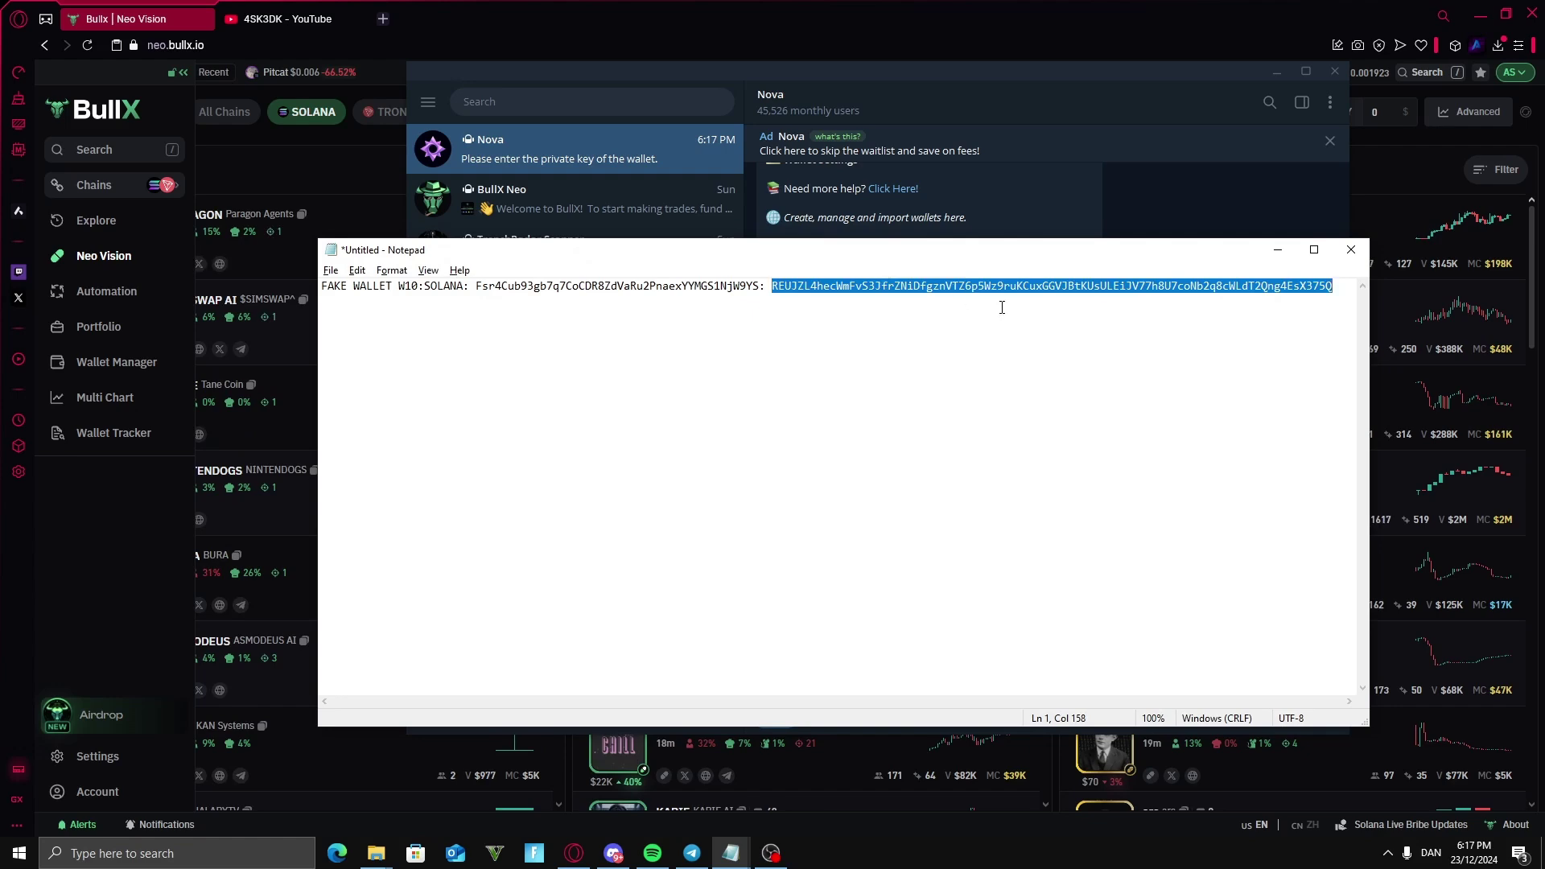
left_click(1276, 252)
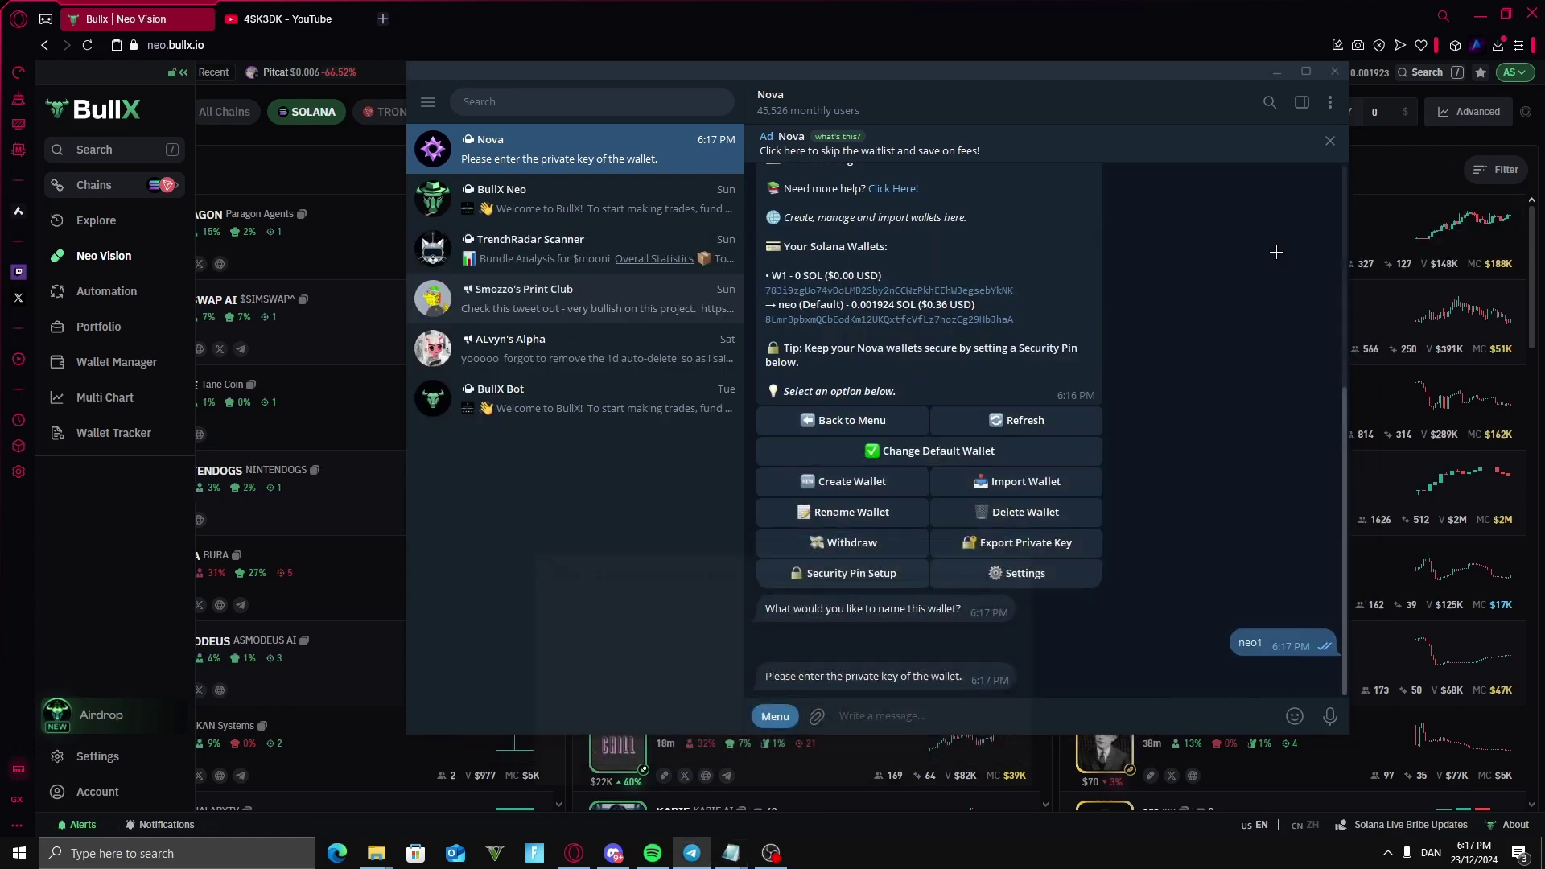
Paste and send the private key to finish importing the neo1 wallet.
key("ctrl+v")
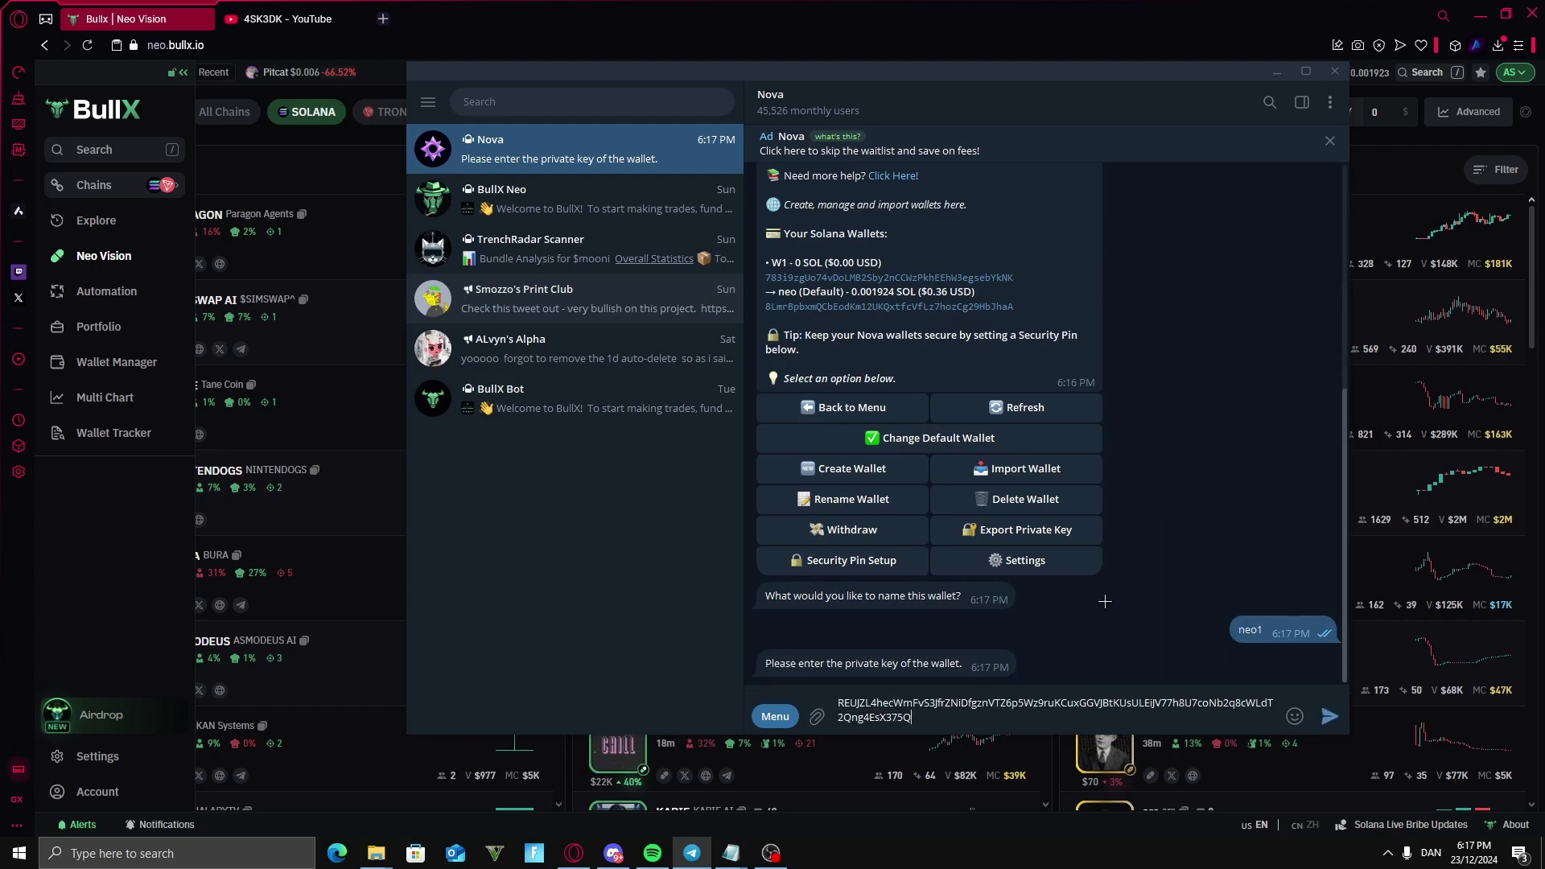
key("Return")
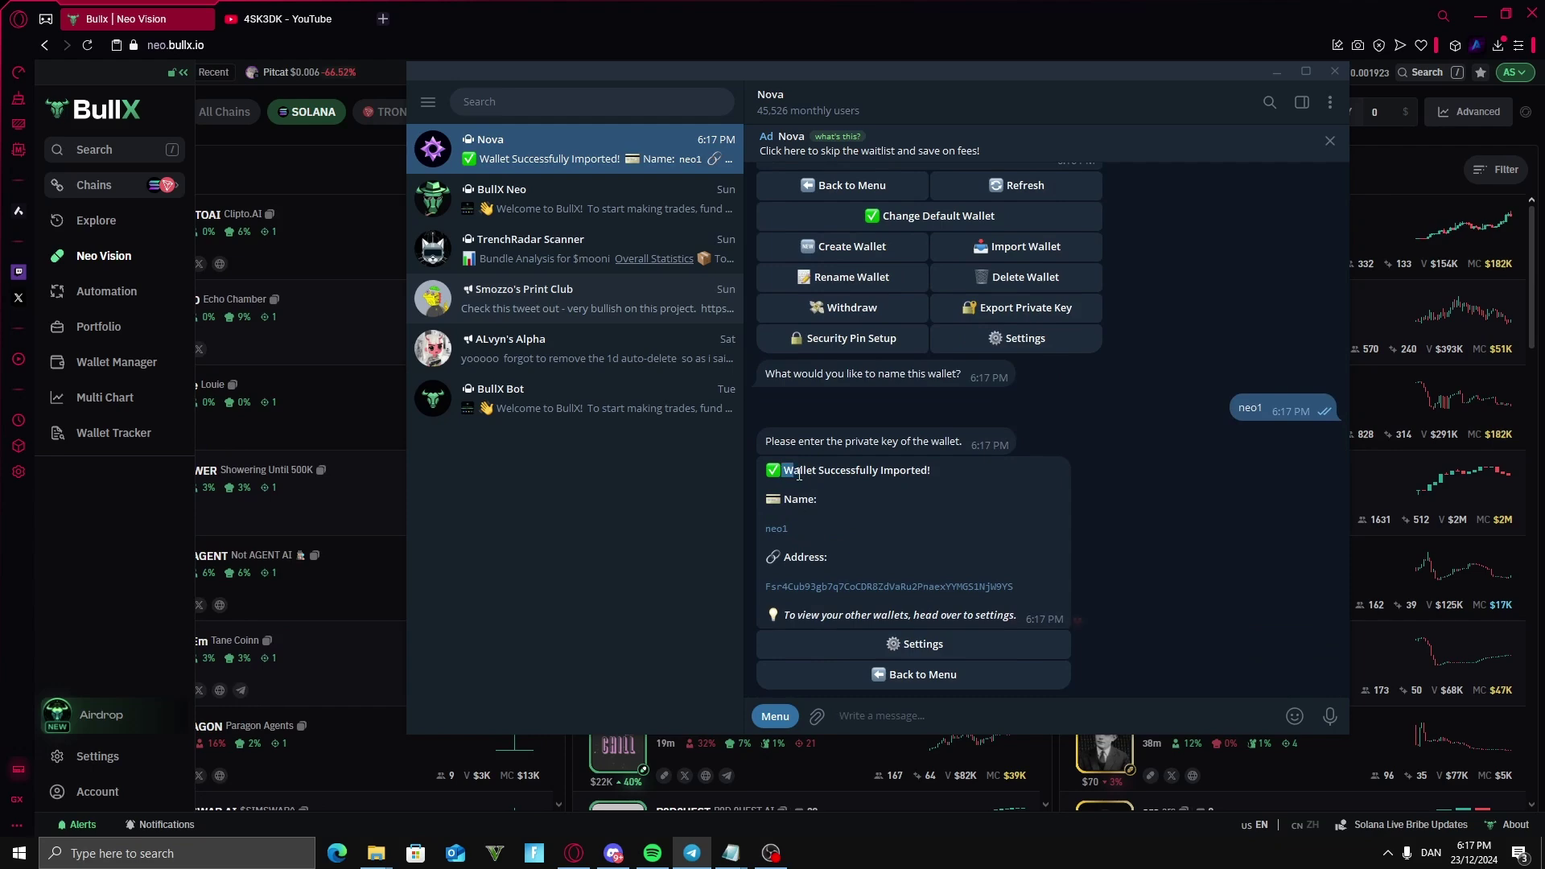
left_click_drag(799, 475, 901, 503)
left_click(780, 544)
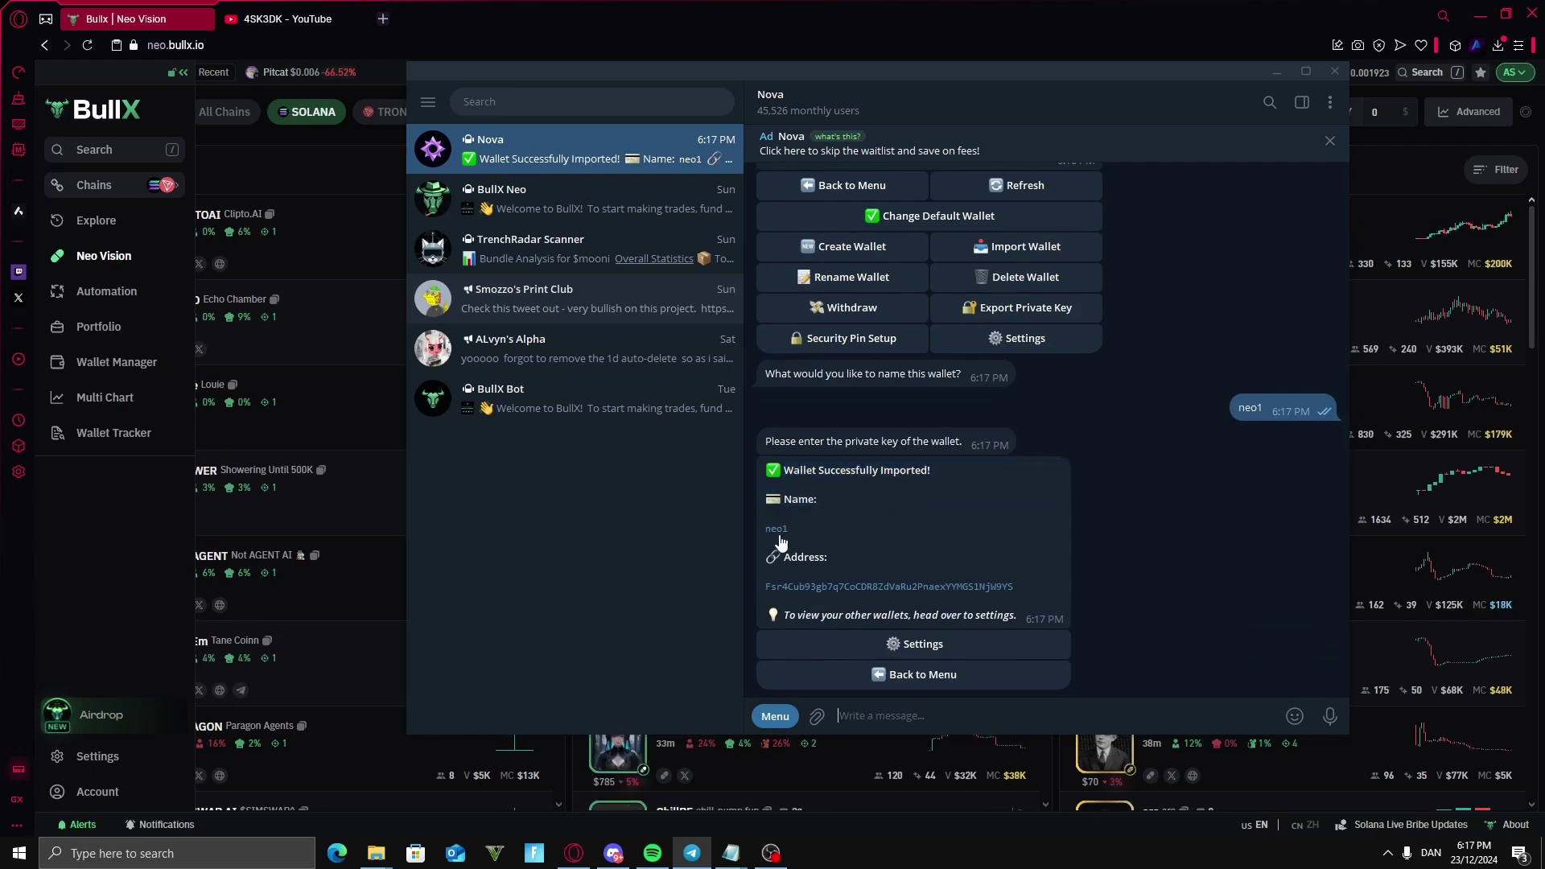
Make neo1 Nova's default wallet, then minimise Telegram.
left_click(953, 677)
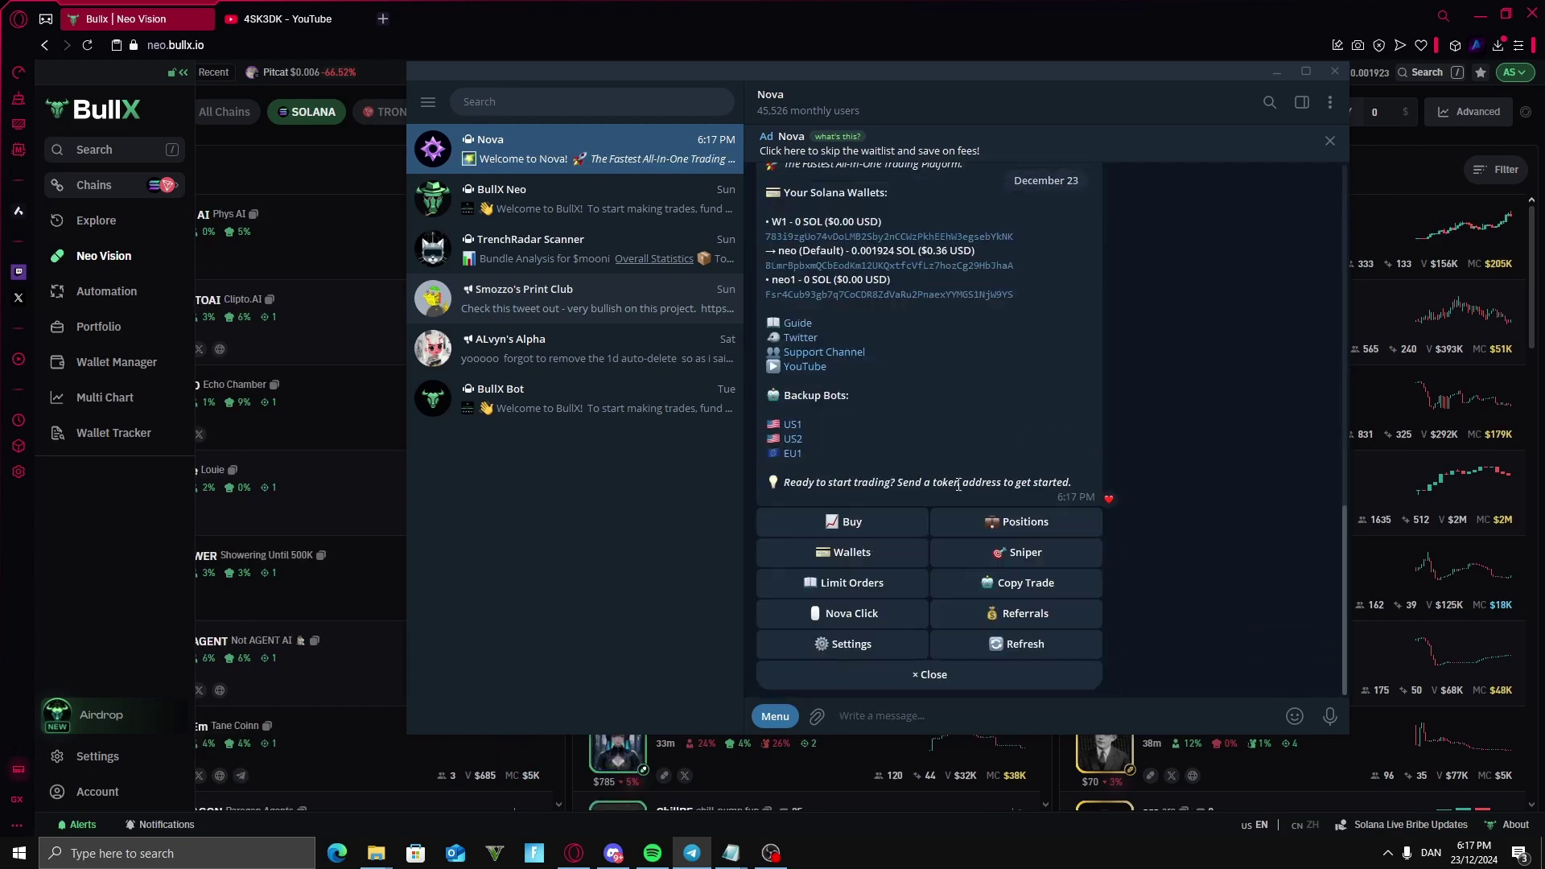
left_click(841, 567)
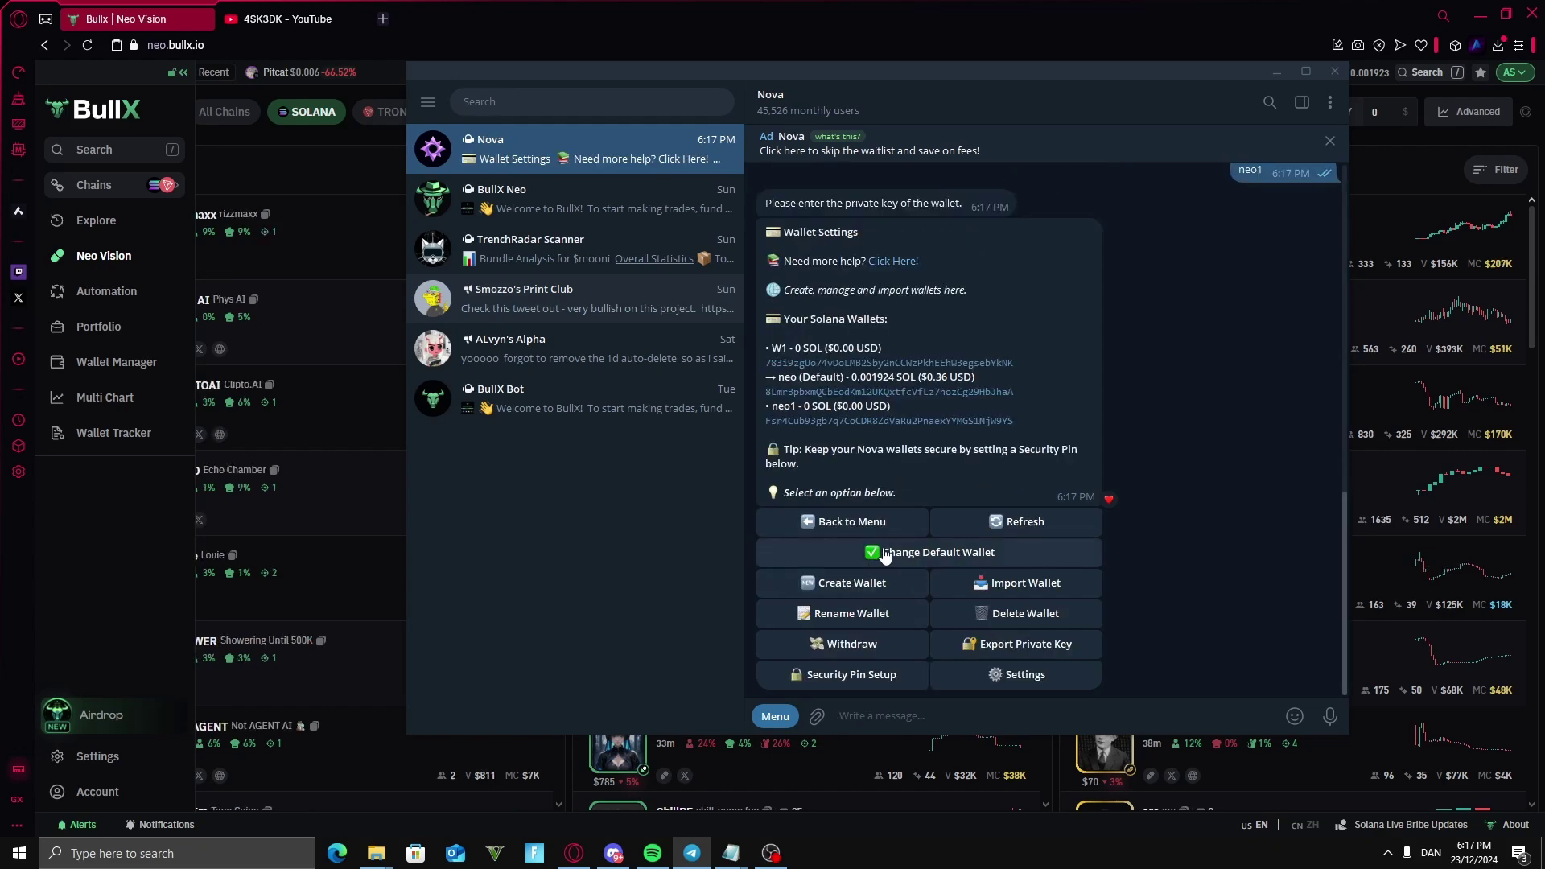
left_click(885, 554)
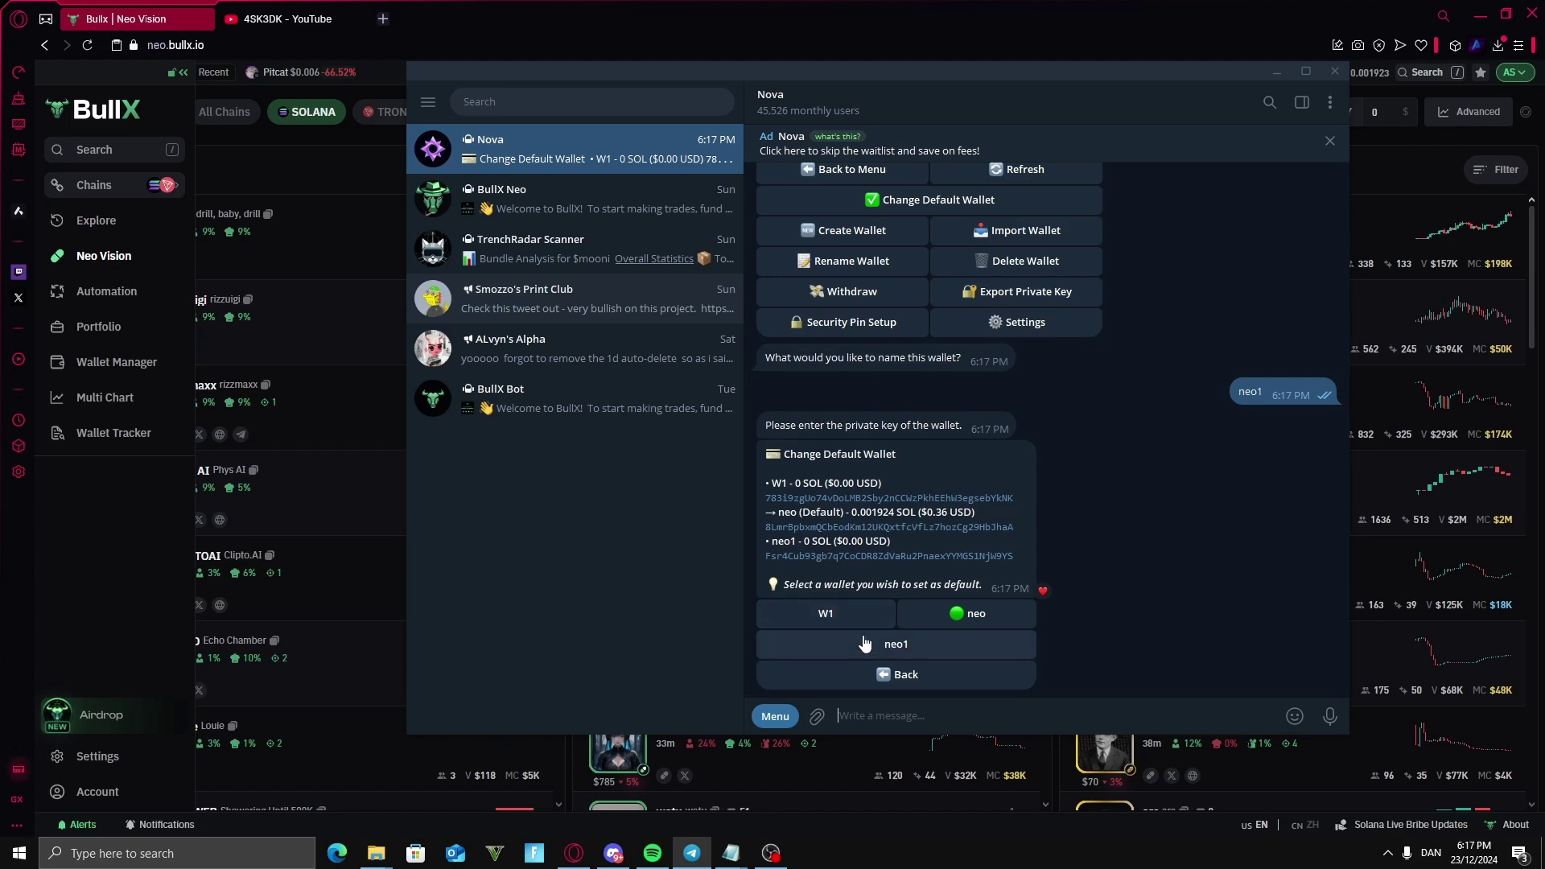
left_click(897, 650)
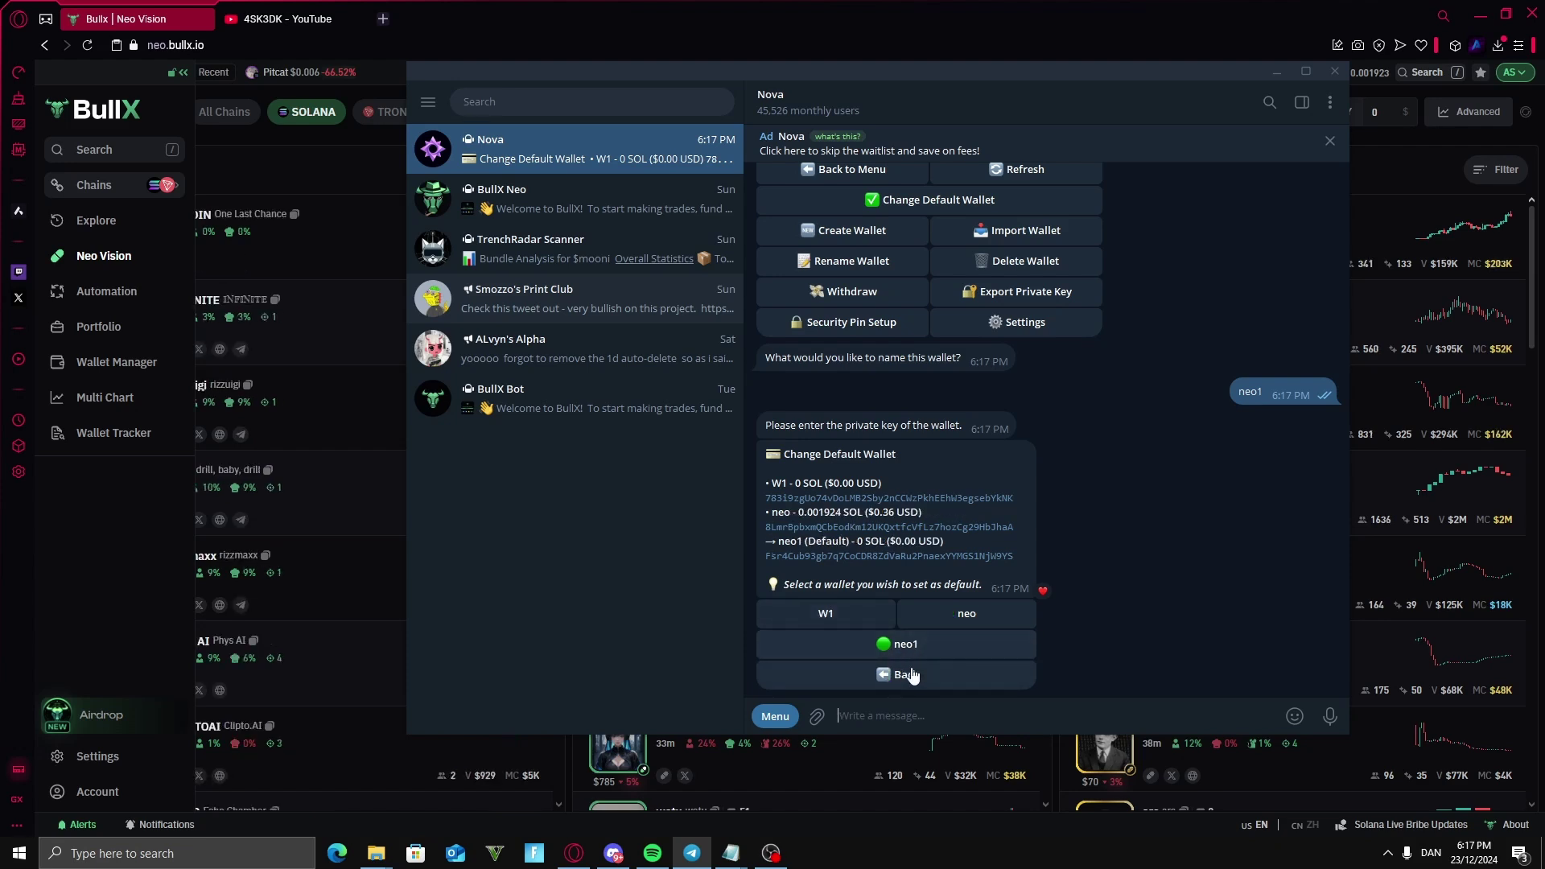
left_click(885, 676)
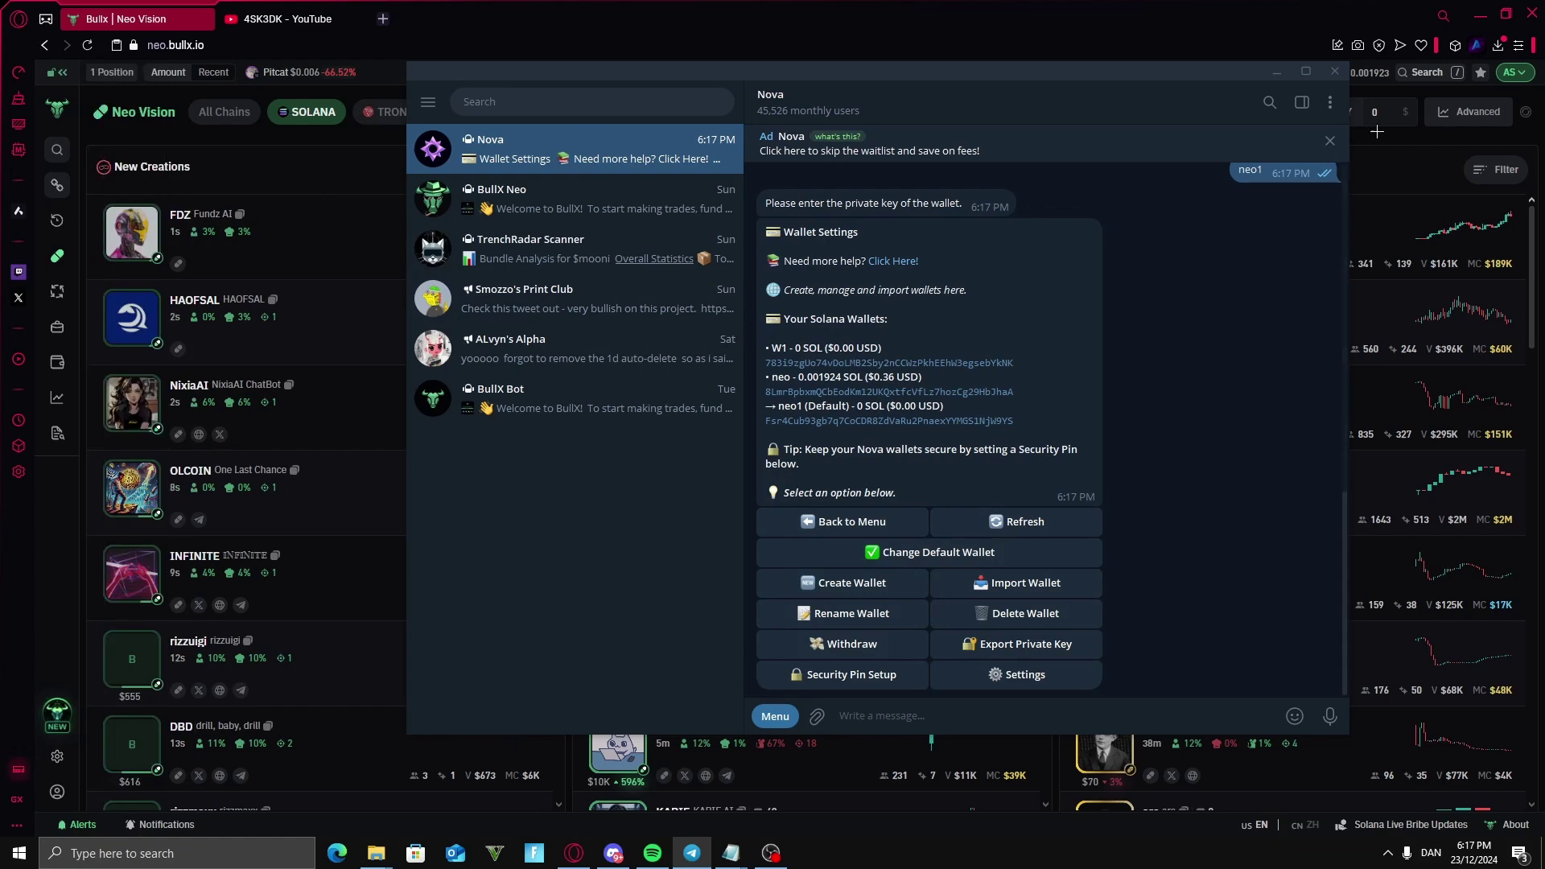
left_click(1381, 81)
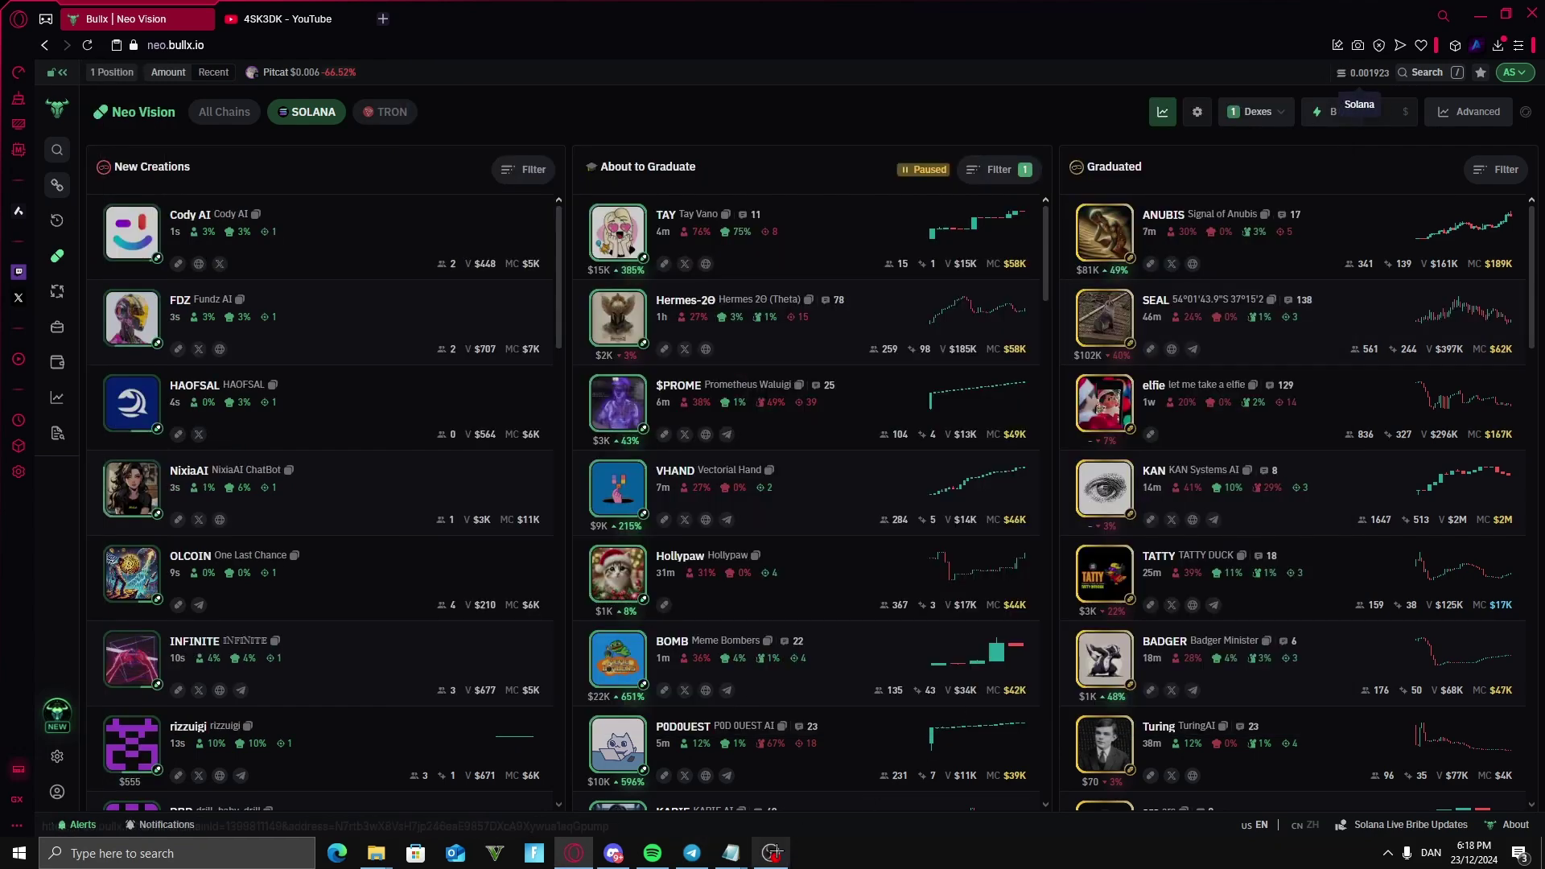
Search Google for 'google extensions' from the Speed Dial tab.
mouse_move(737, 861)
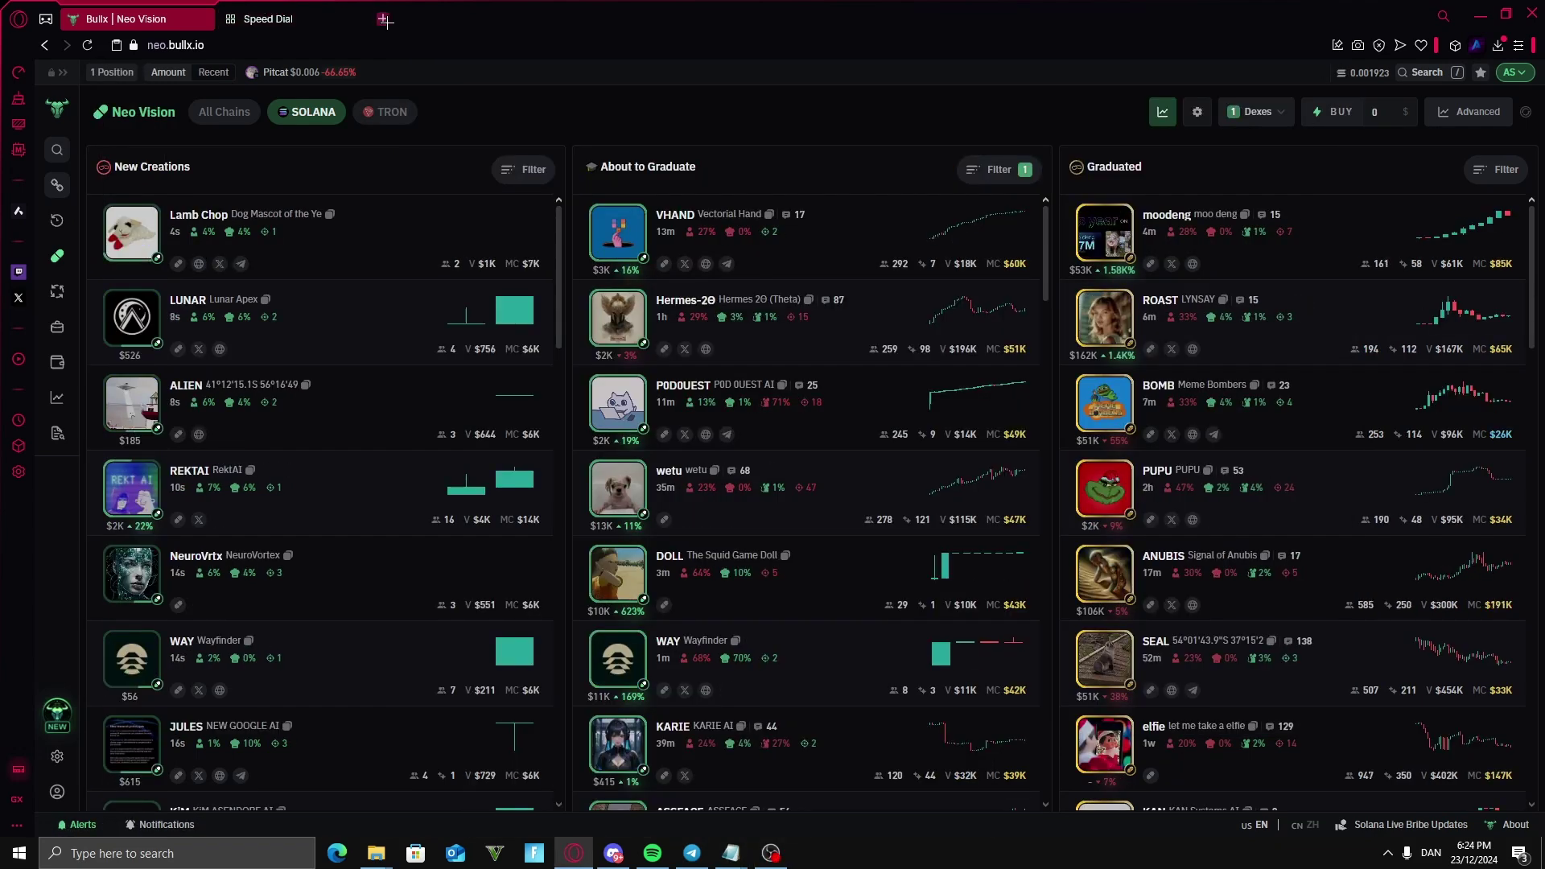
left_click(267, 19)
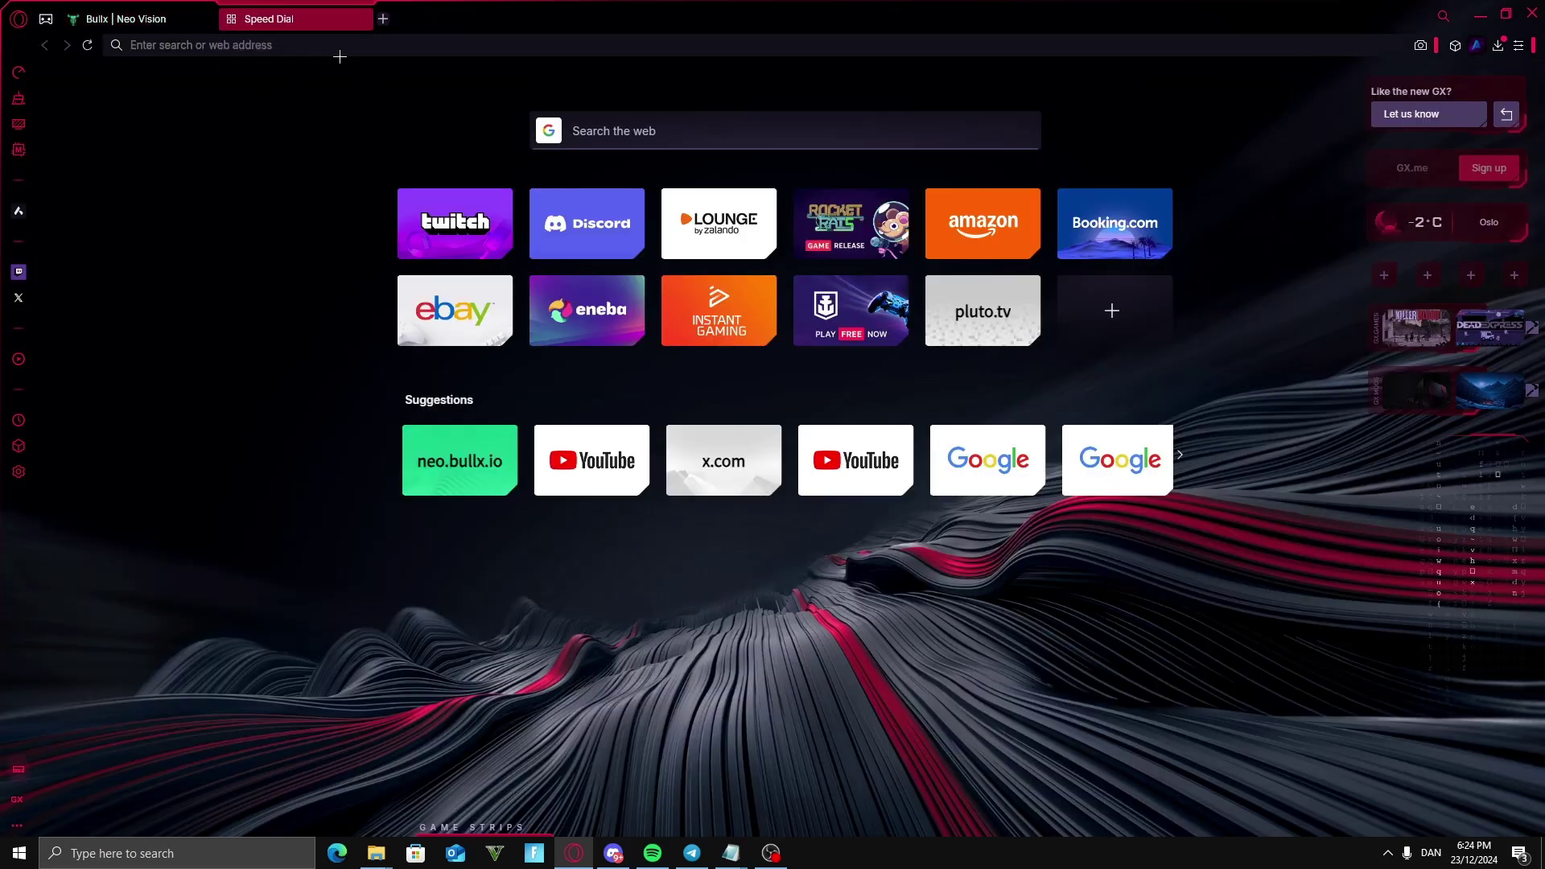
type("goog")
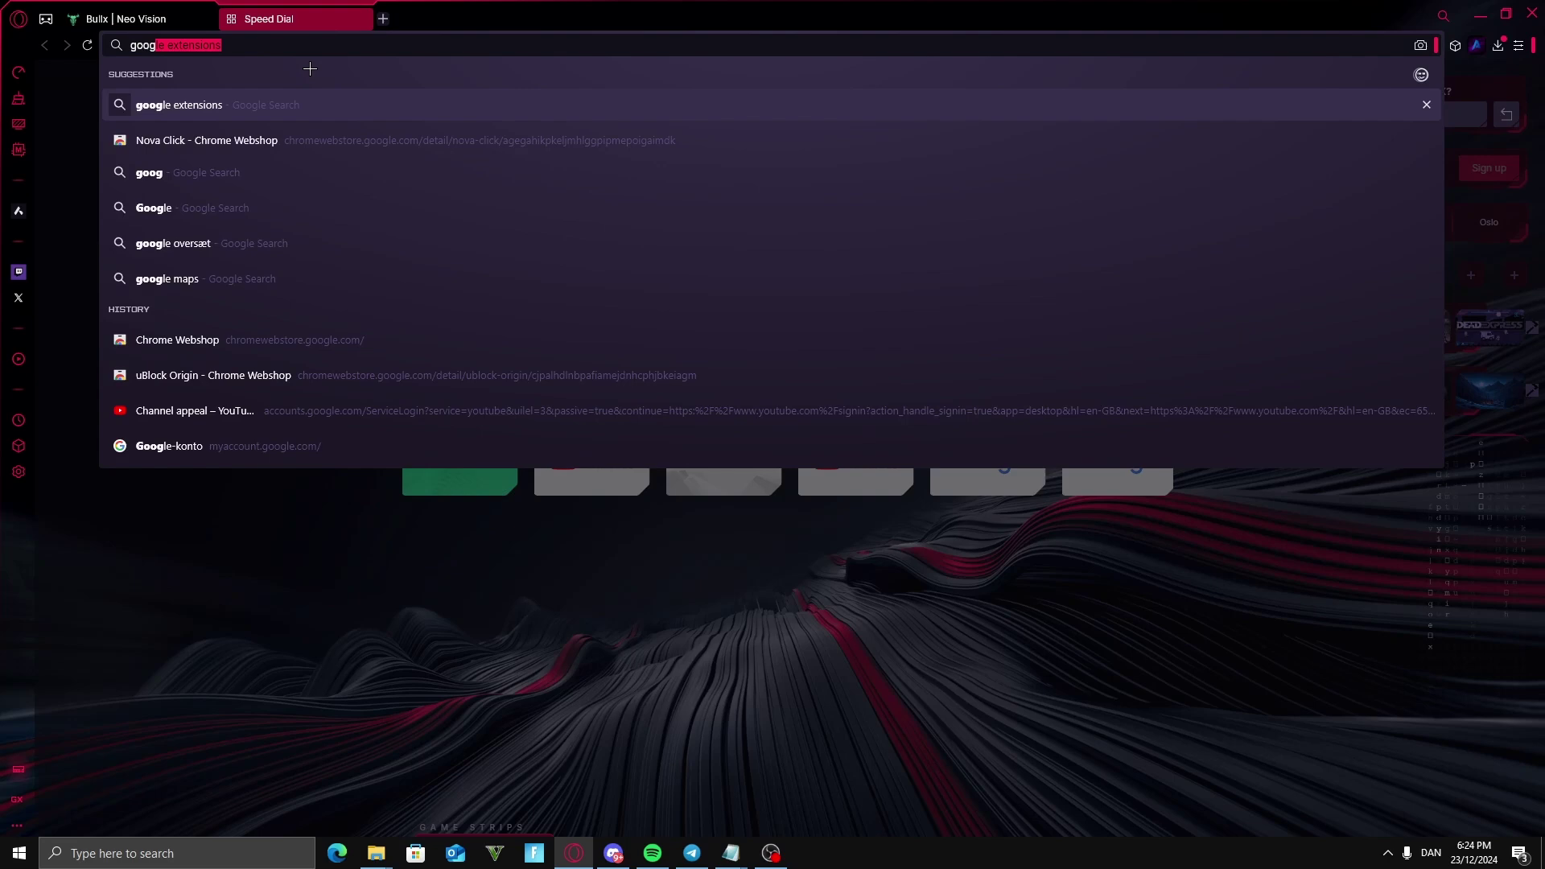
key("Return")
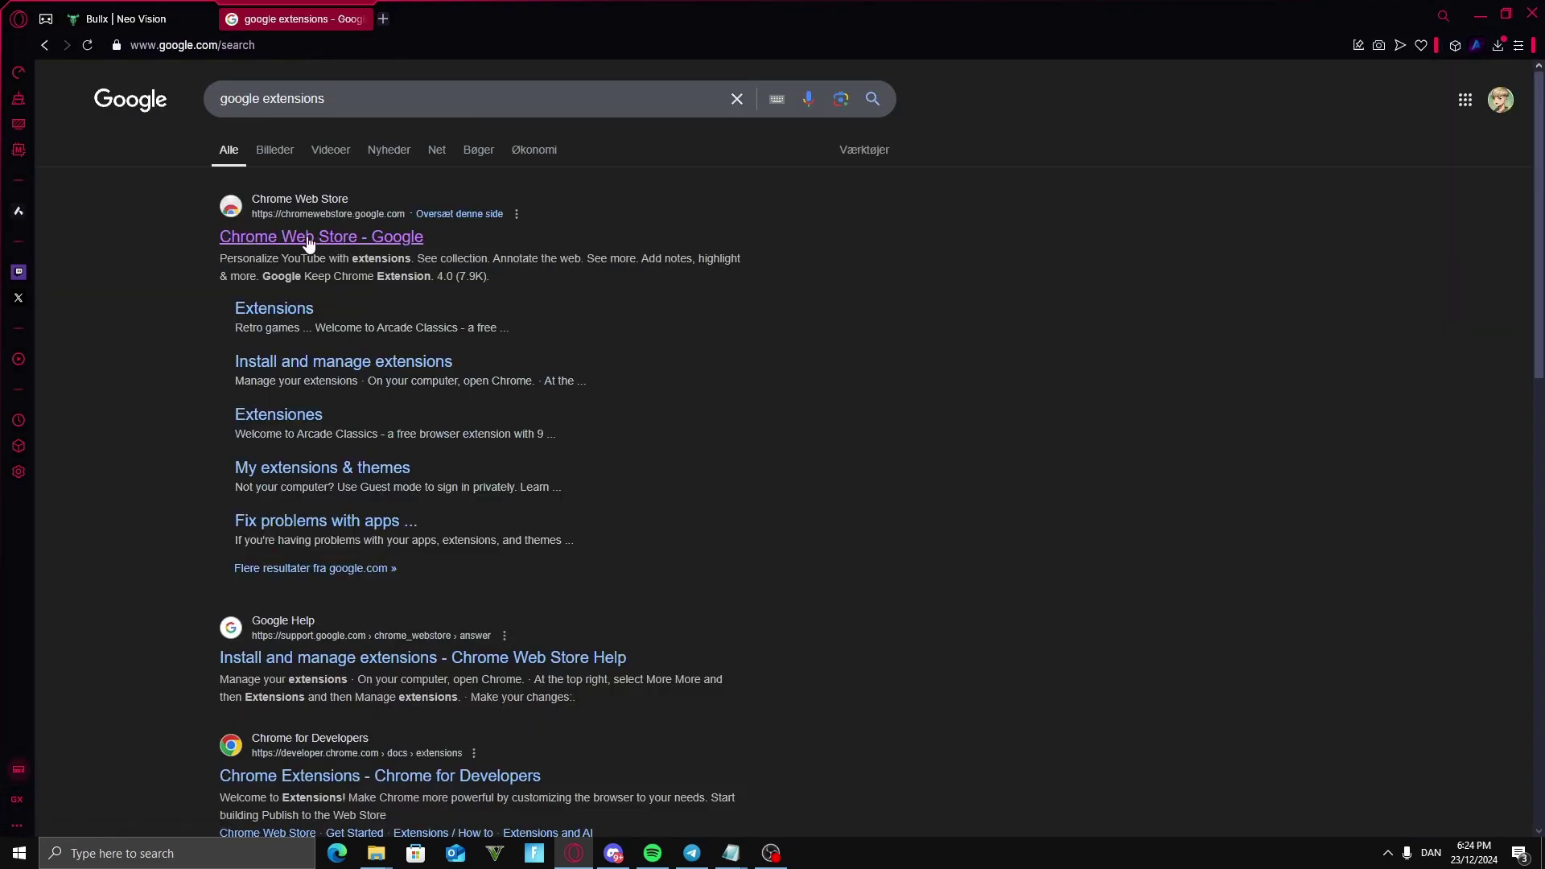
Find the Nova Click extension page by searching 'nova click' in Chrome Web Store.
left_click(308, 242)
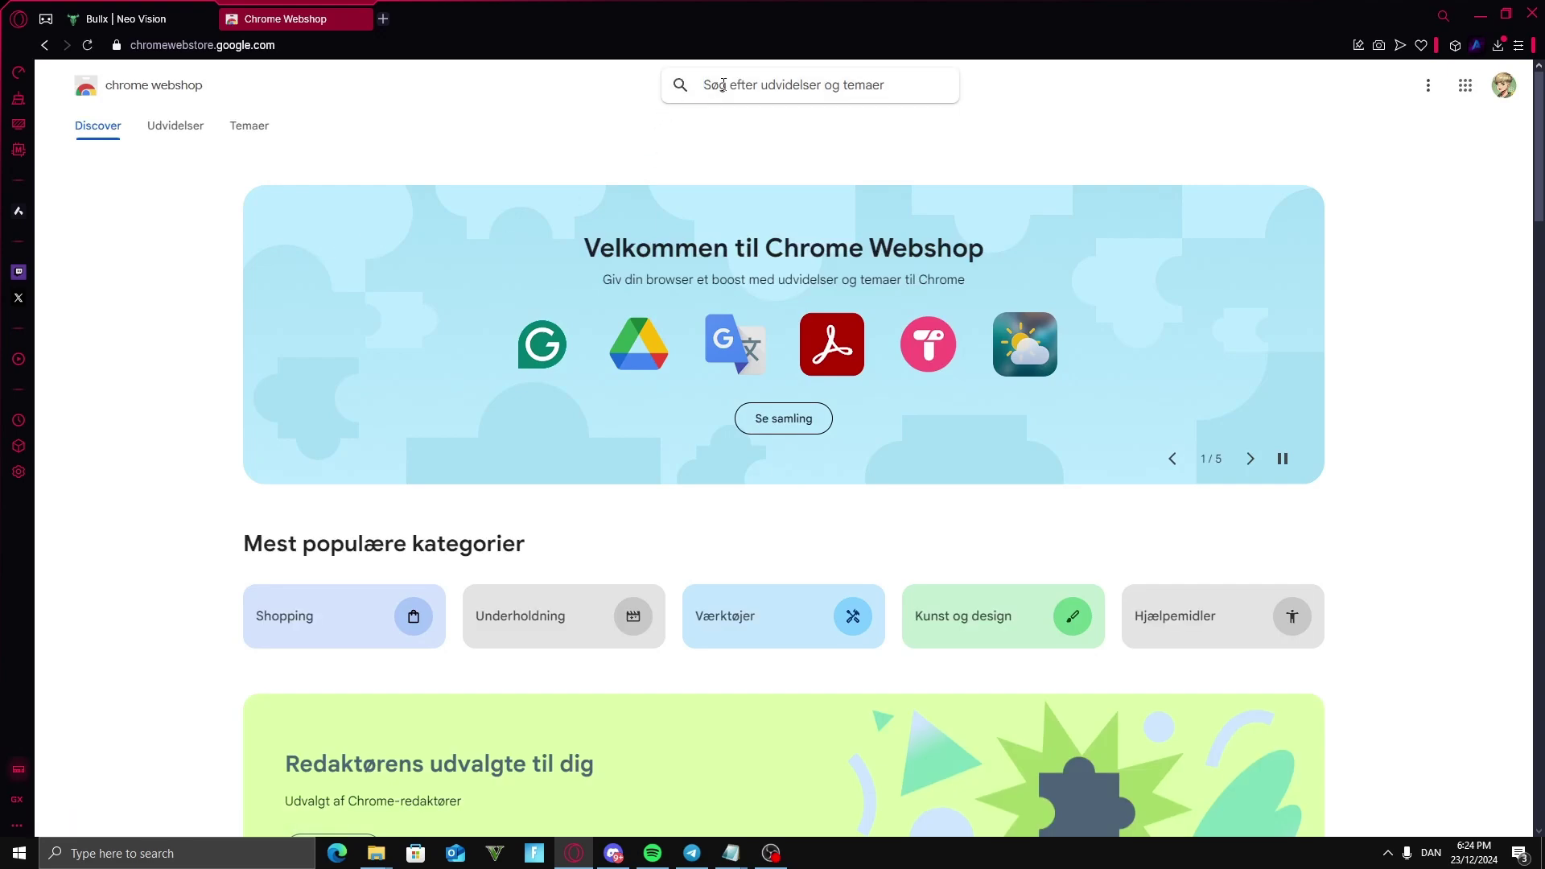
type("nova click")
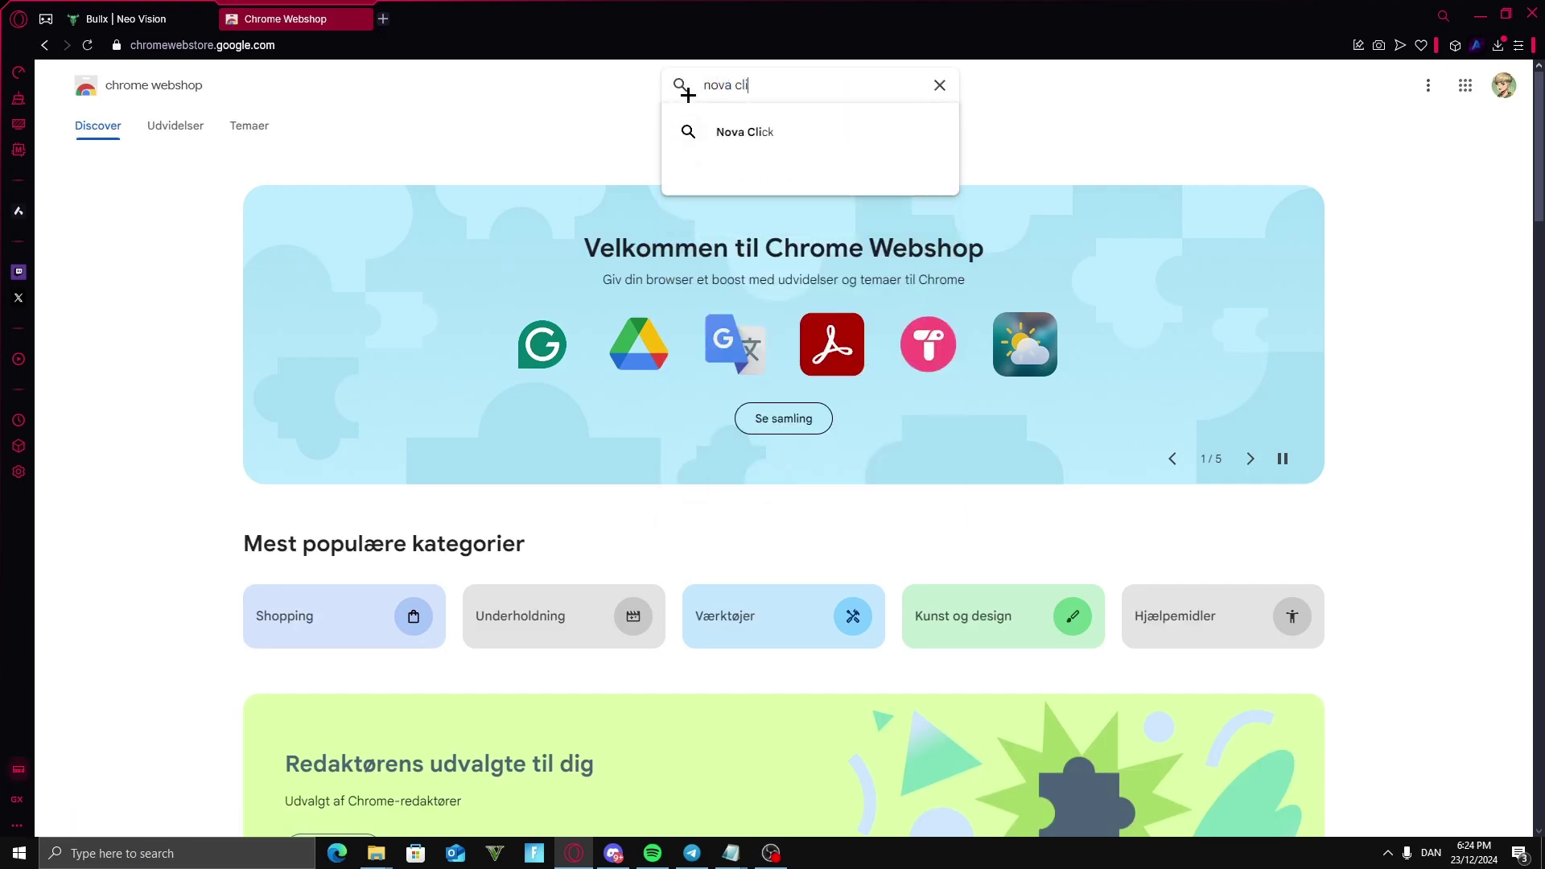
key("Return")
left_click(603, 218)
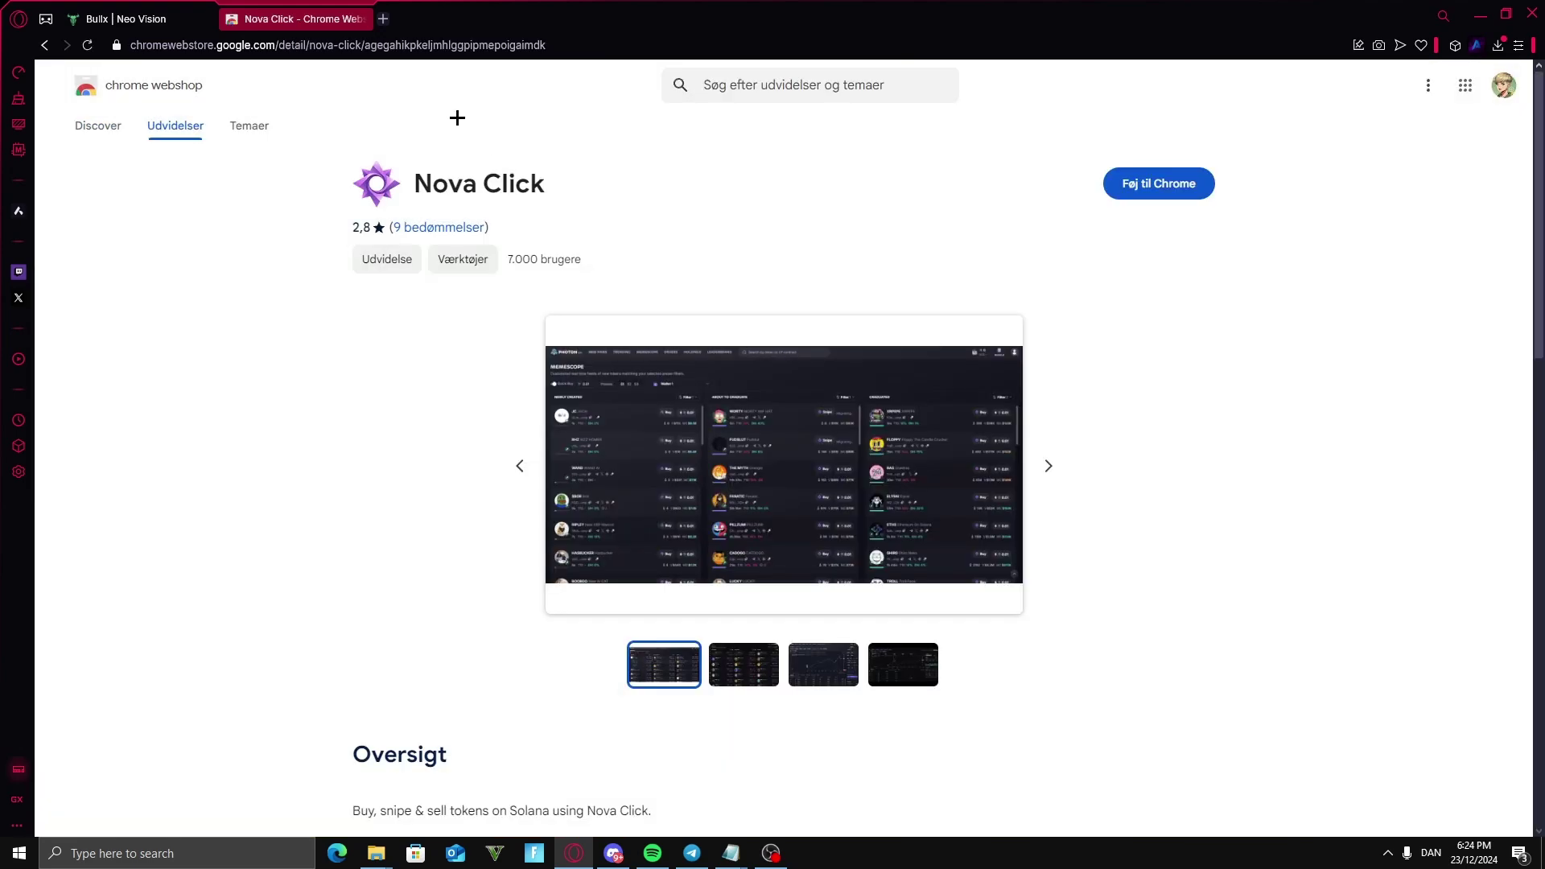
left_click_drag(563, 45, 379, 55)
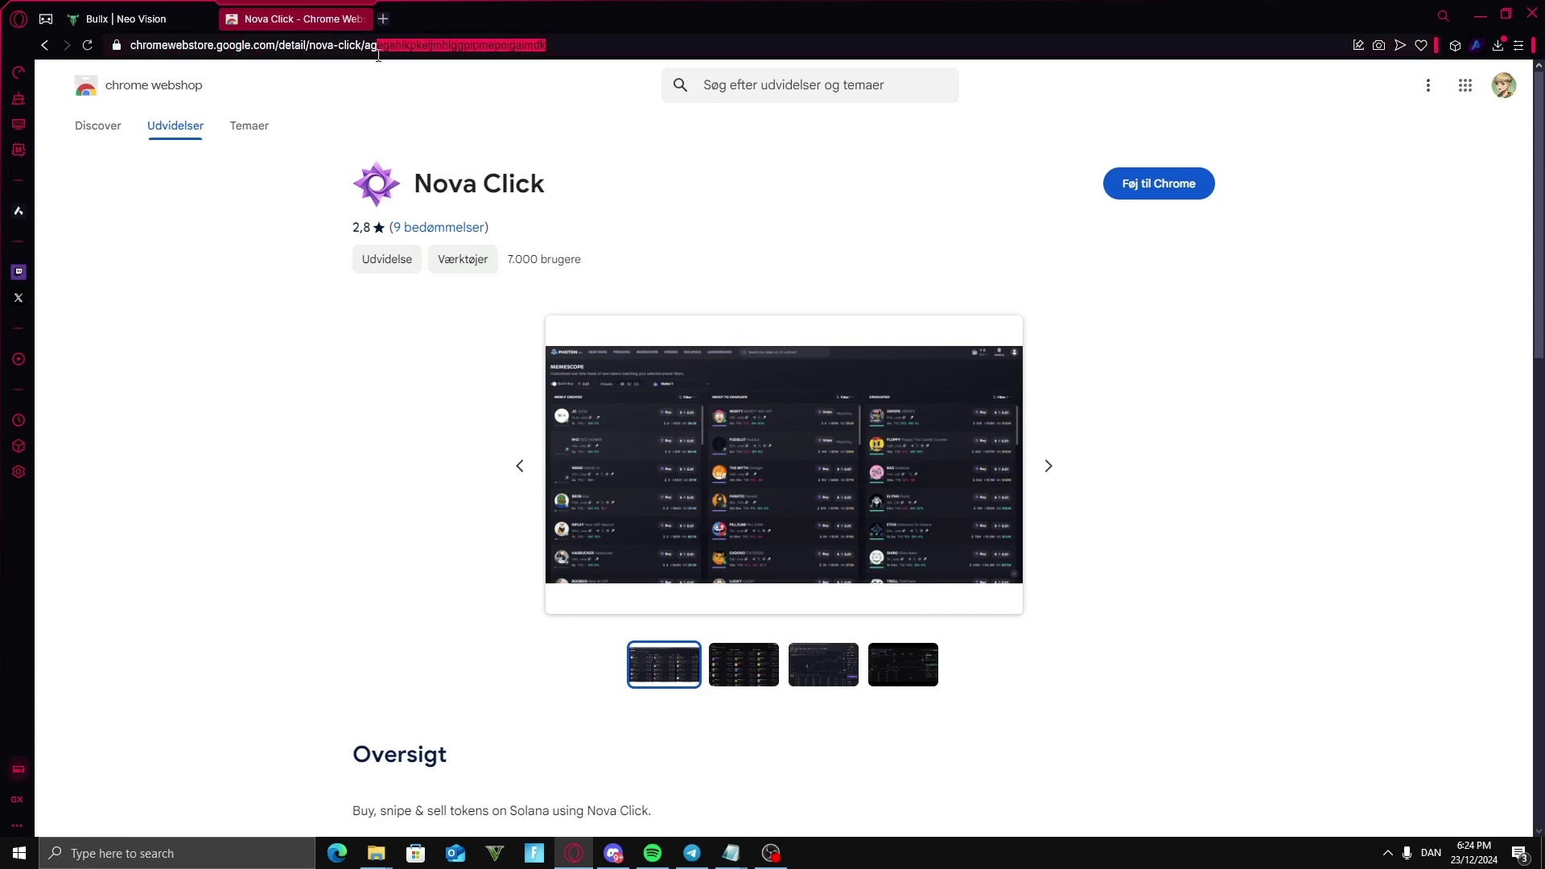
left_click(418, 108)
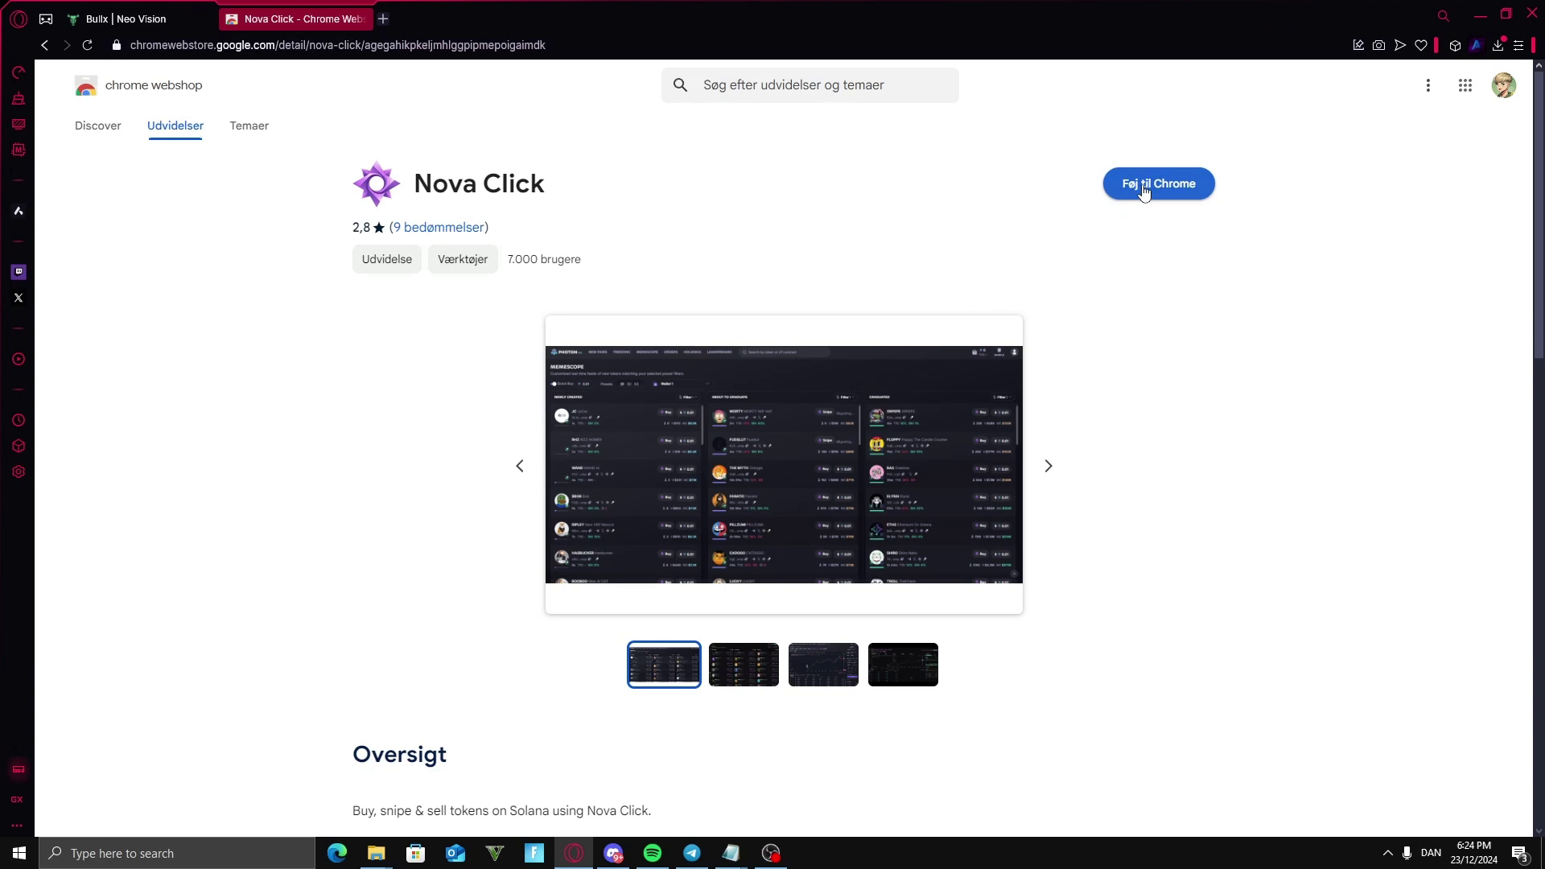
Add Nova Click to the browser, enable it in its popup, and return to BullX.
left_click(1144, 188)
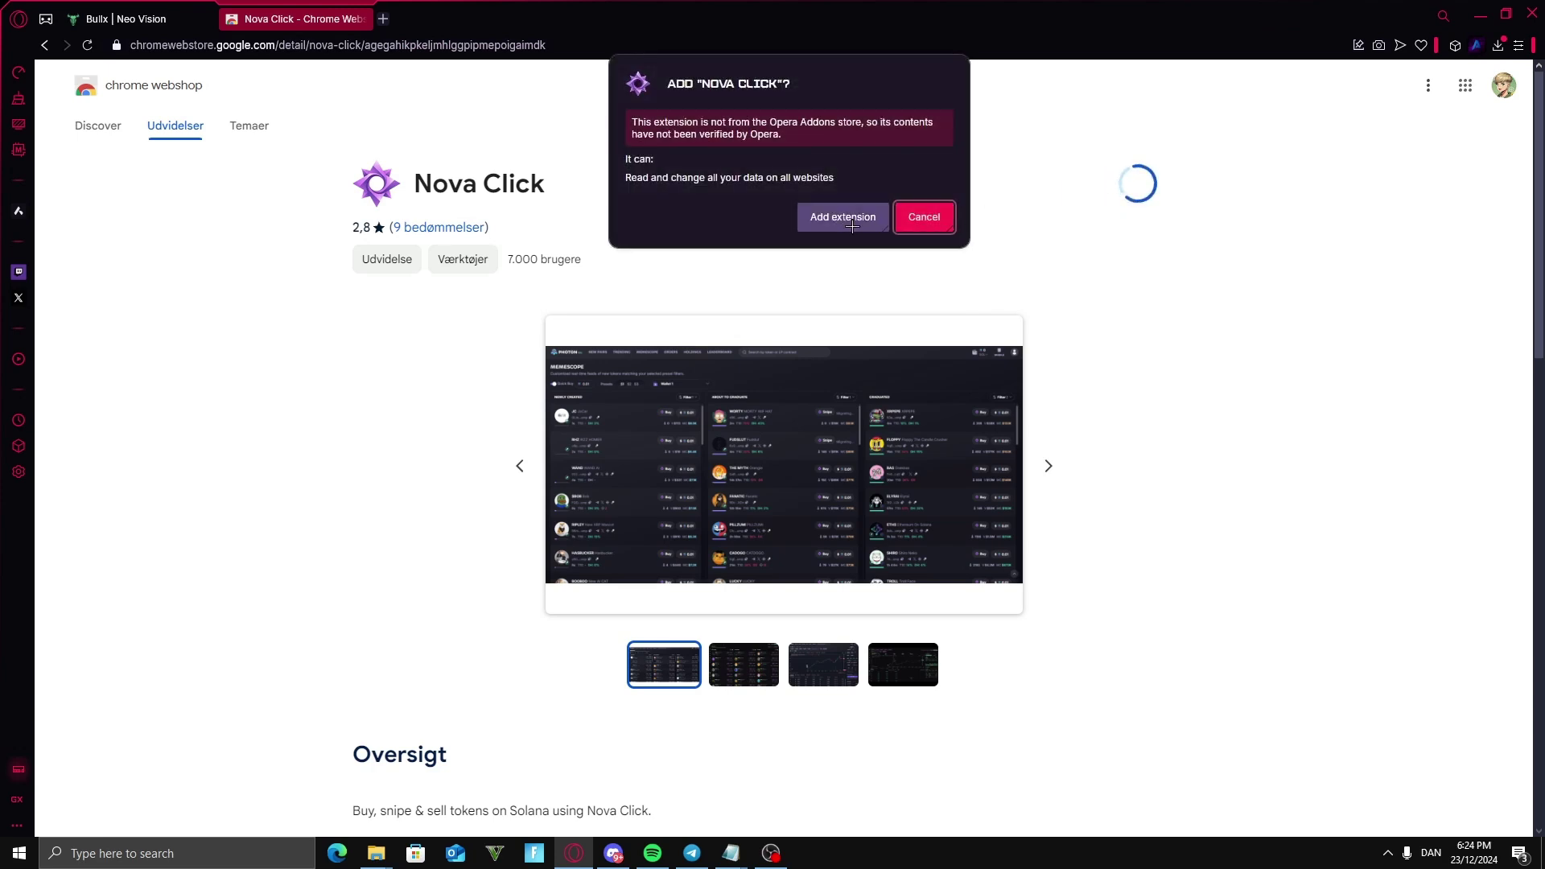
left_click(838, 218)
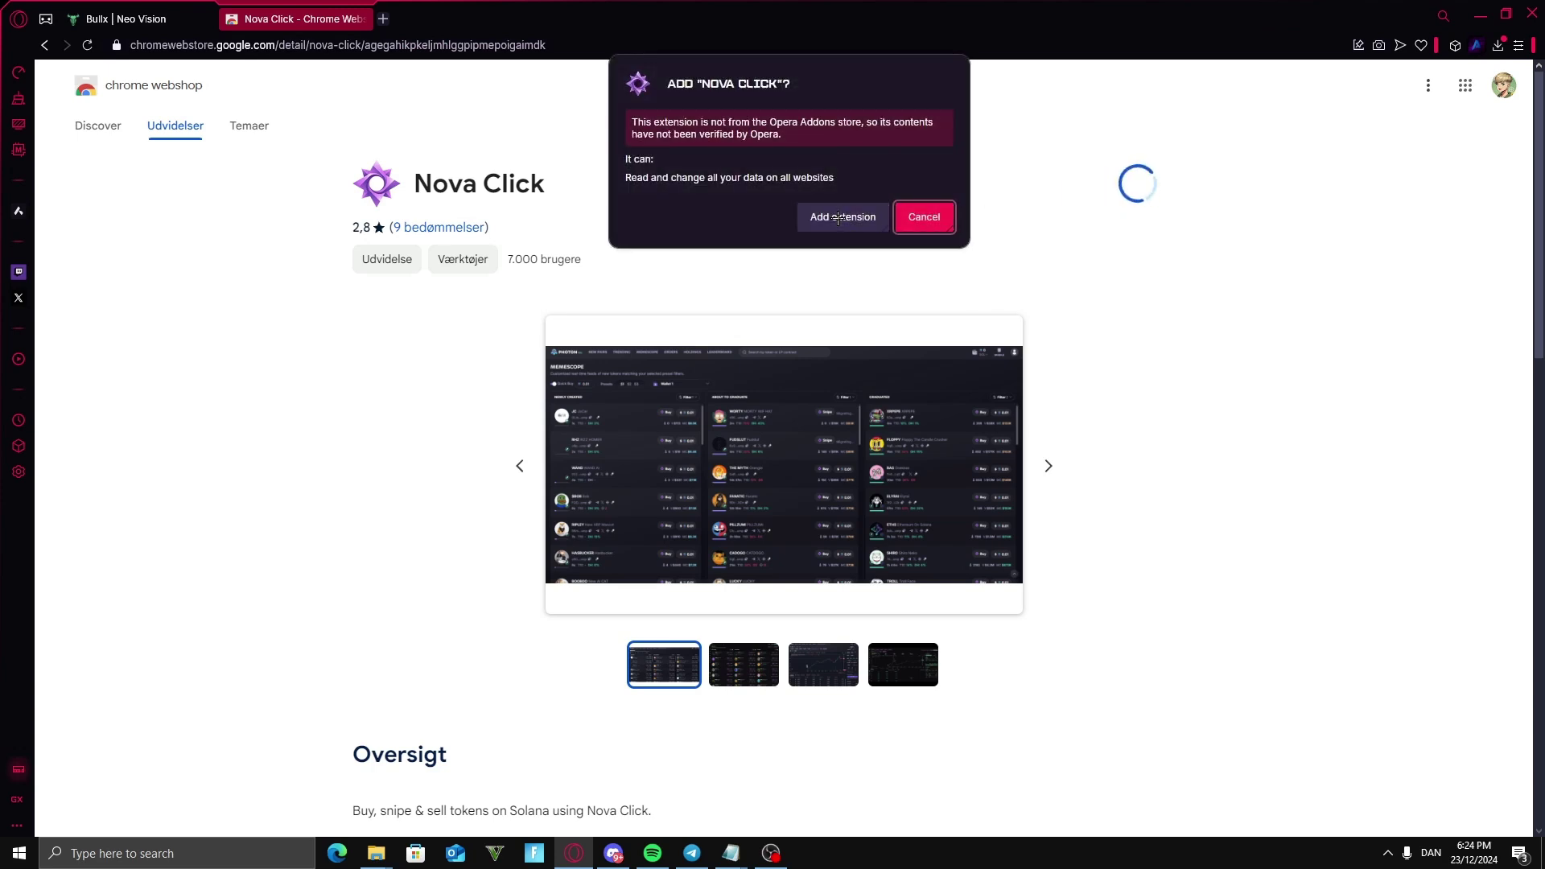
left_click(1435, 45)
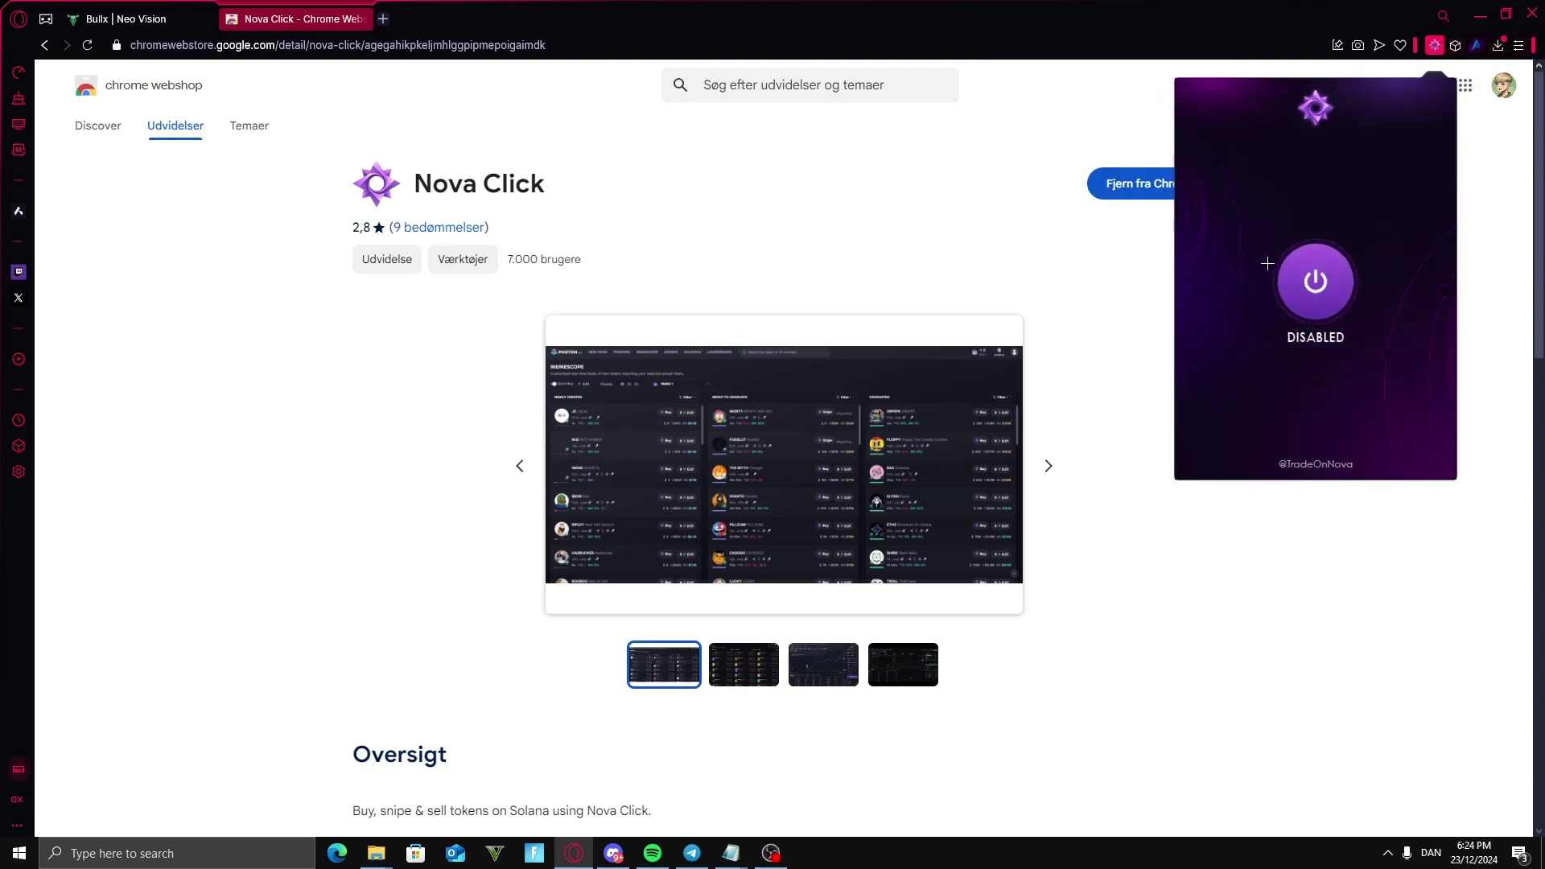
left_click(1320, 313)
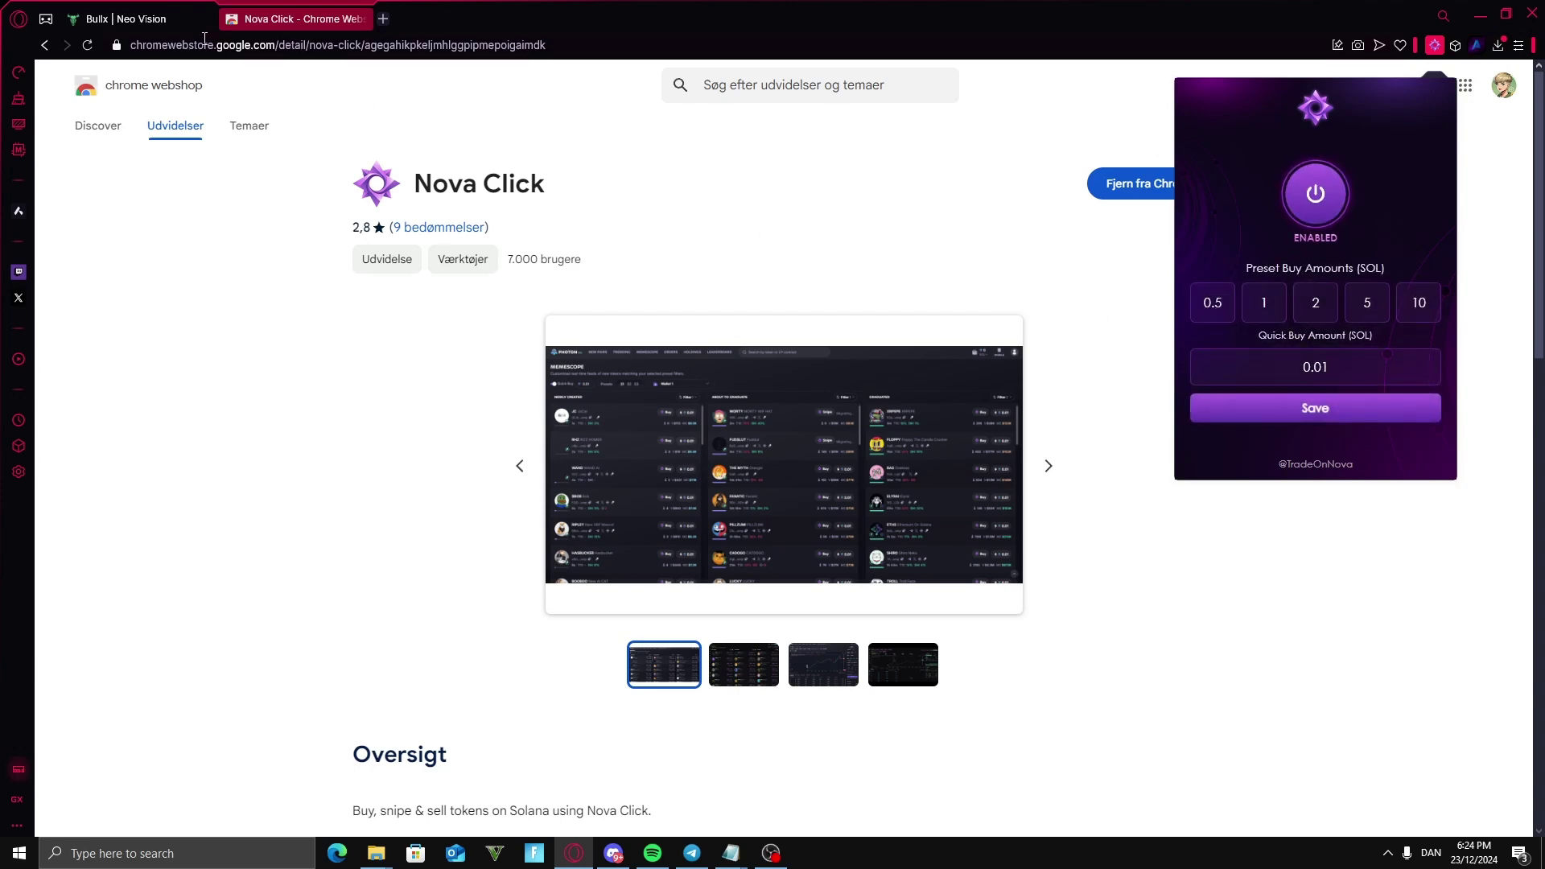
left_click(149, 17)
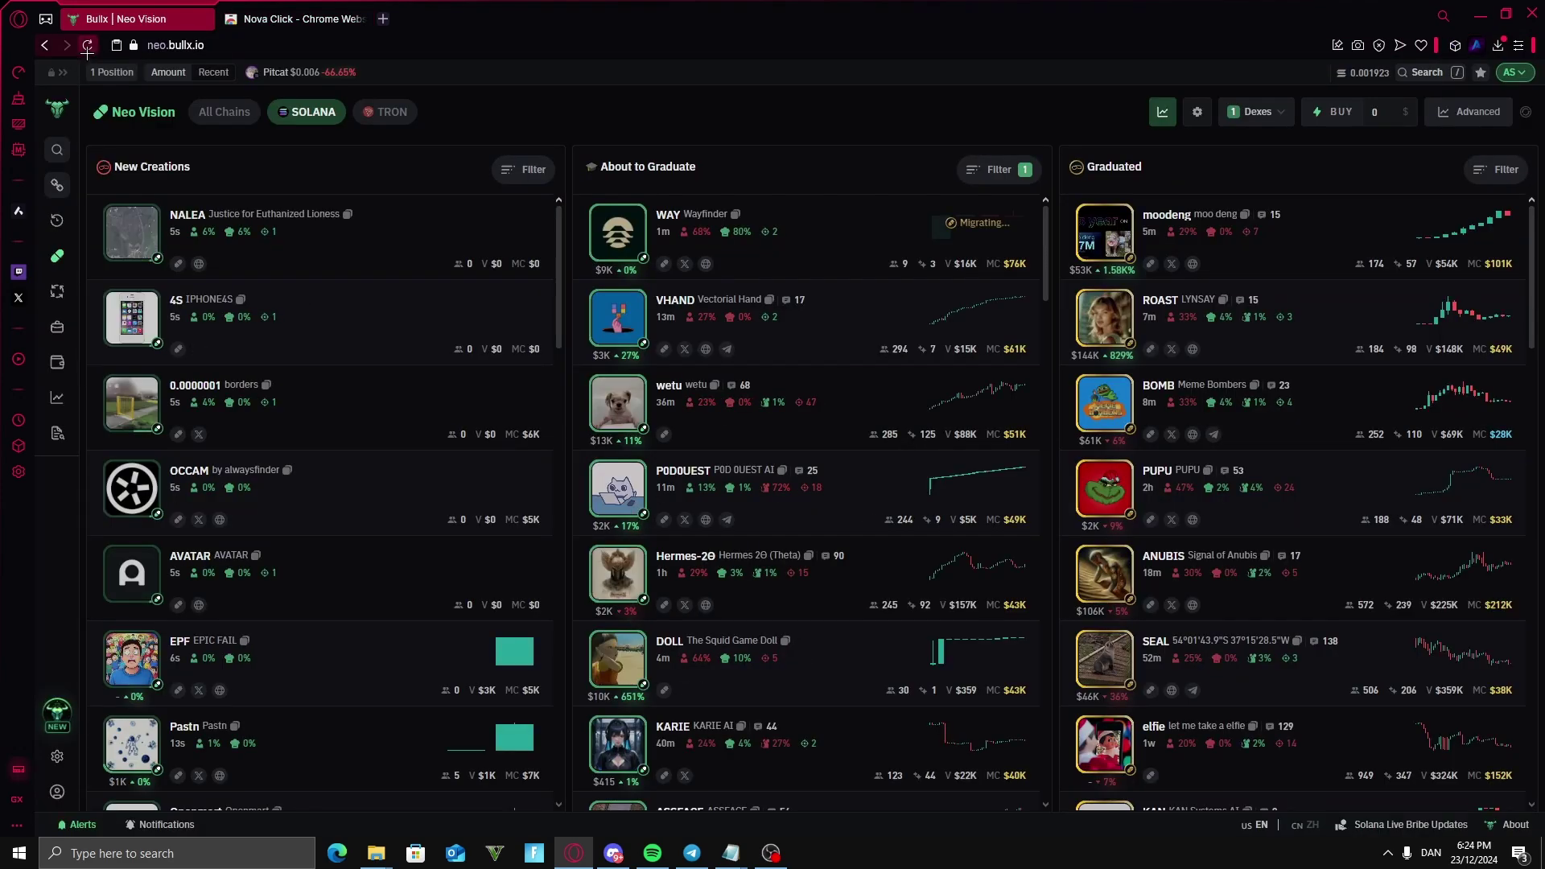
Open the WAY (Wayfinder) token terminal from About to Graduate and reload it.
left_click(701, 213)
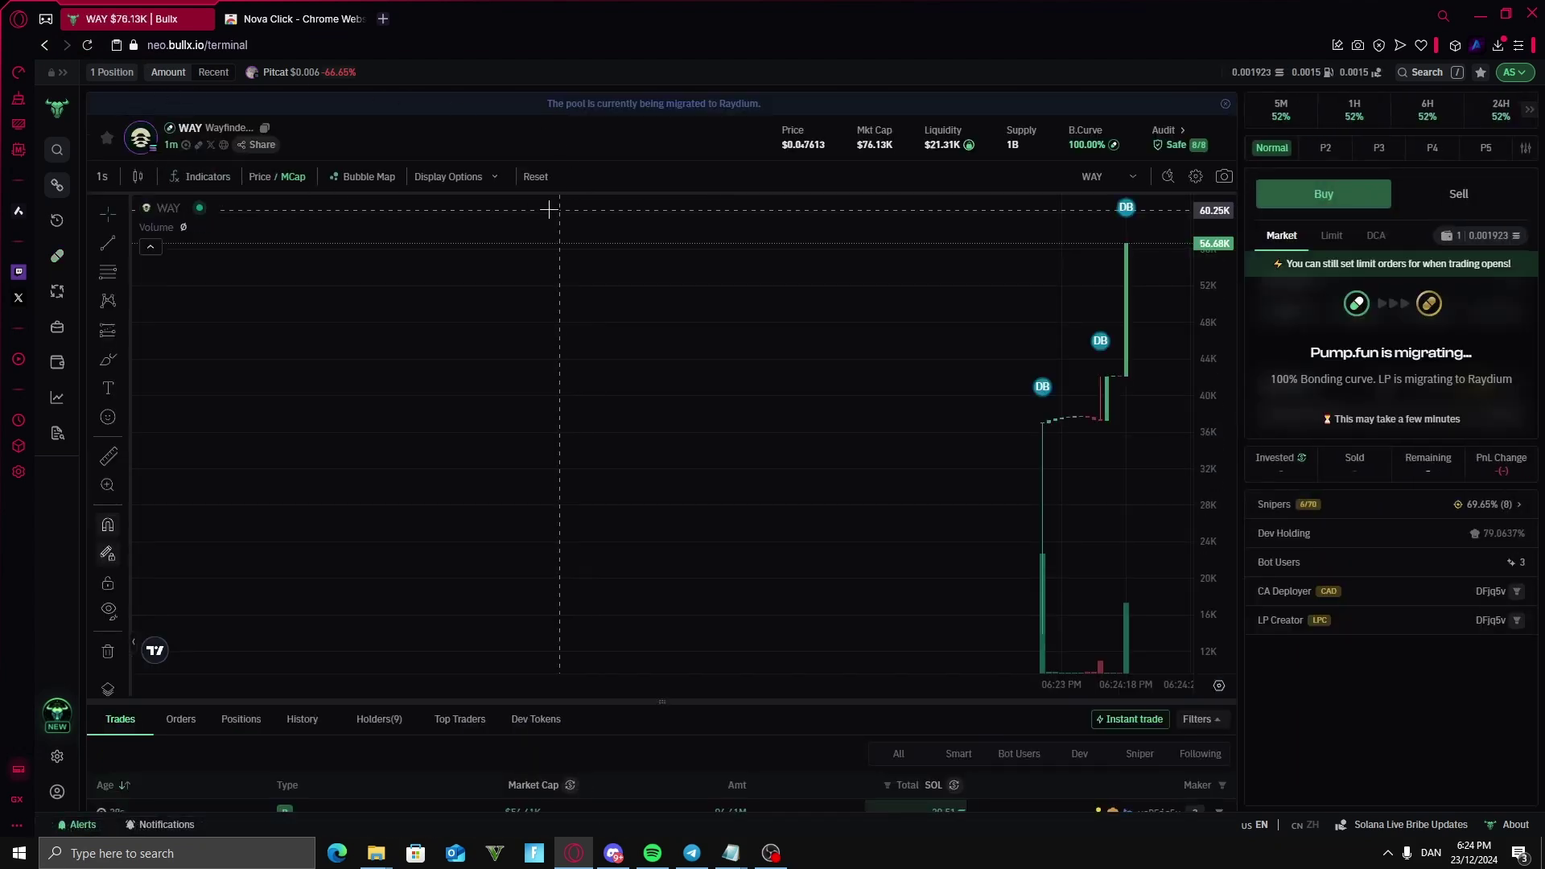
left_click(257, 45)
key("Return")
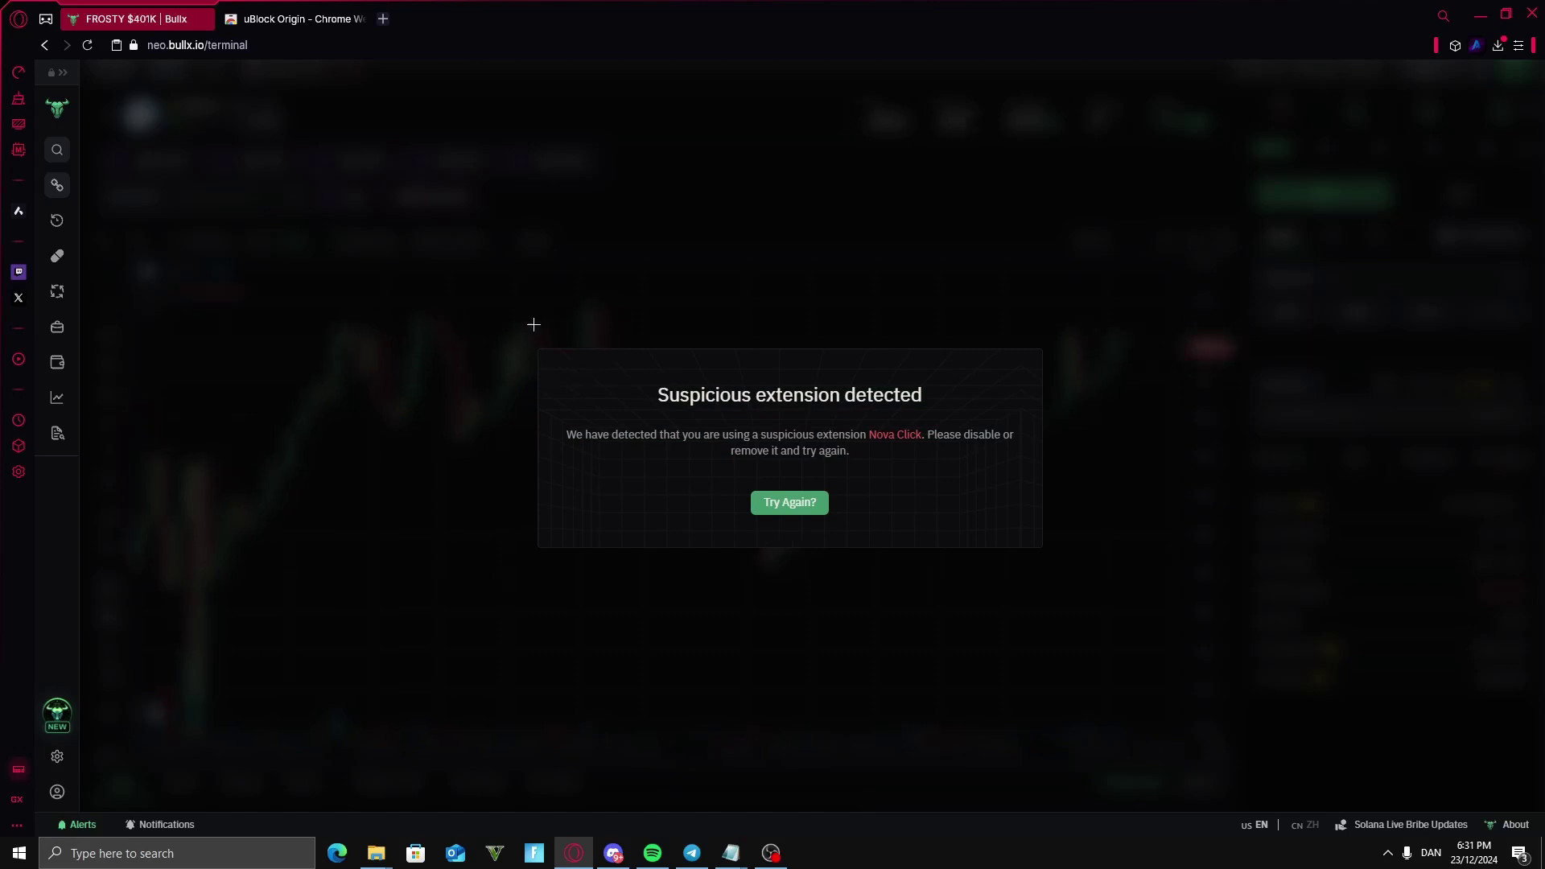
Add uBlock Origin from its Chrome Web Store listing and open its toolbar popup.
left_click(299, 19)
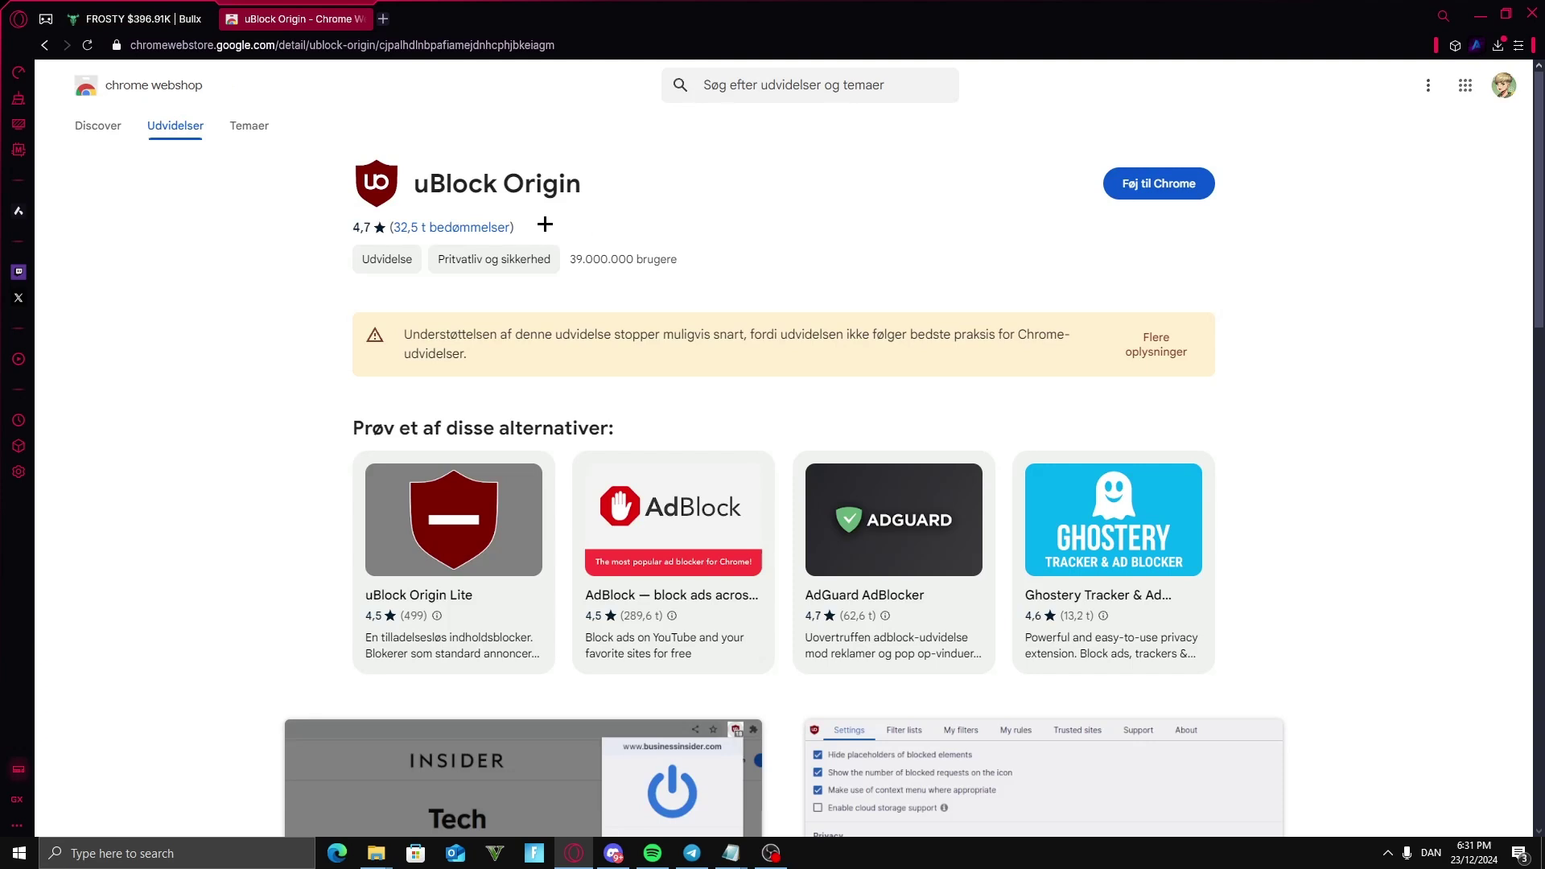
left_click_drag(425, 188, 595, 186)
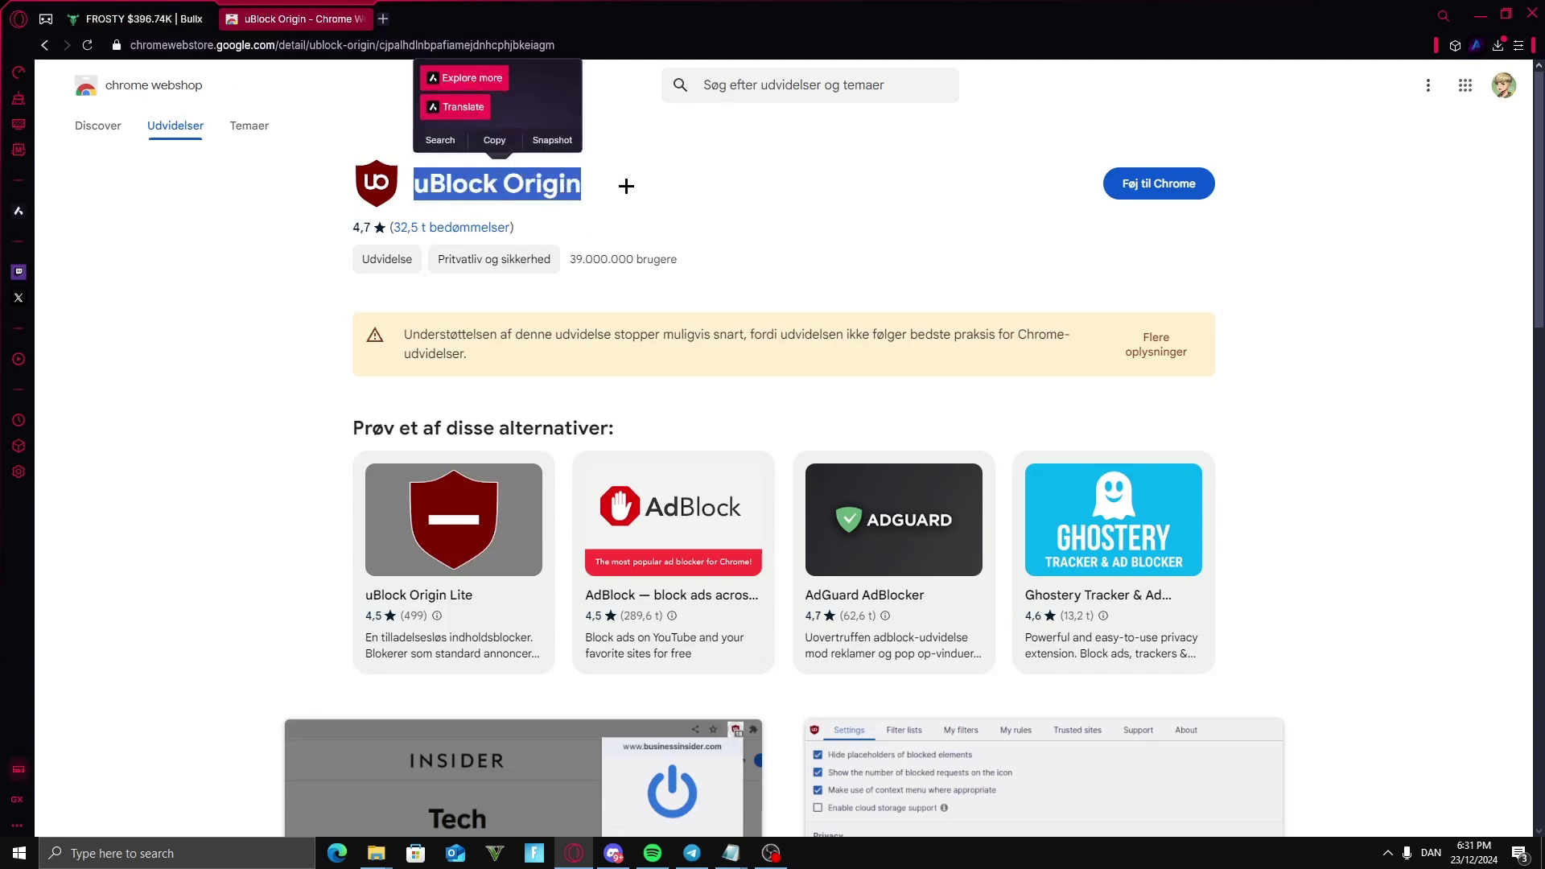
left_click(638, 185)
left_click(1192, 195)
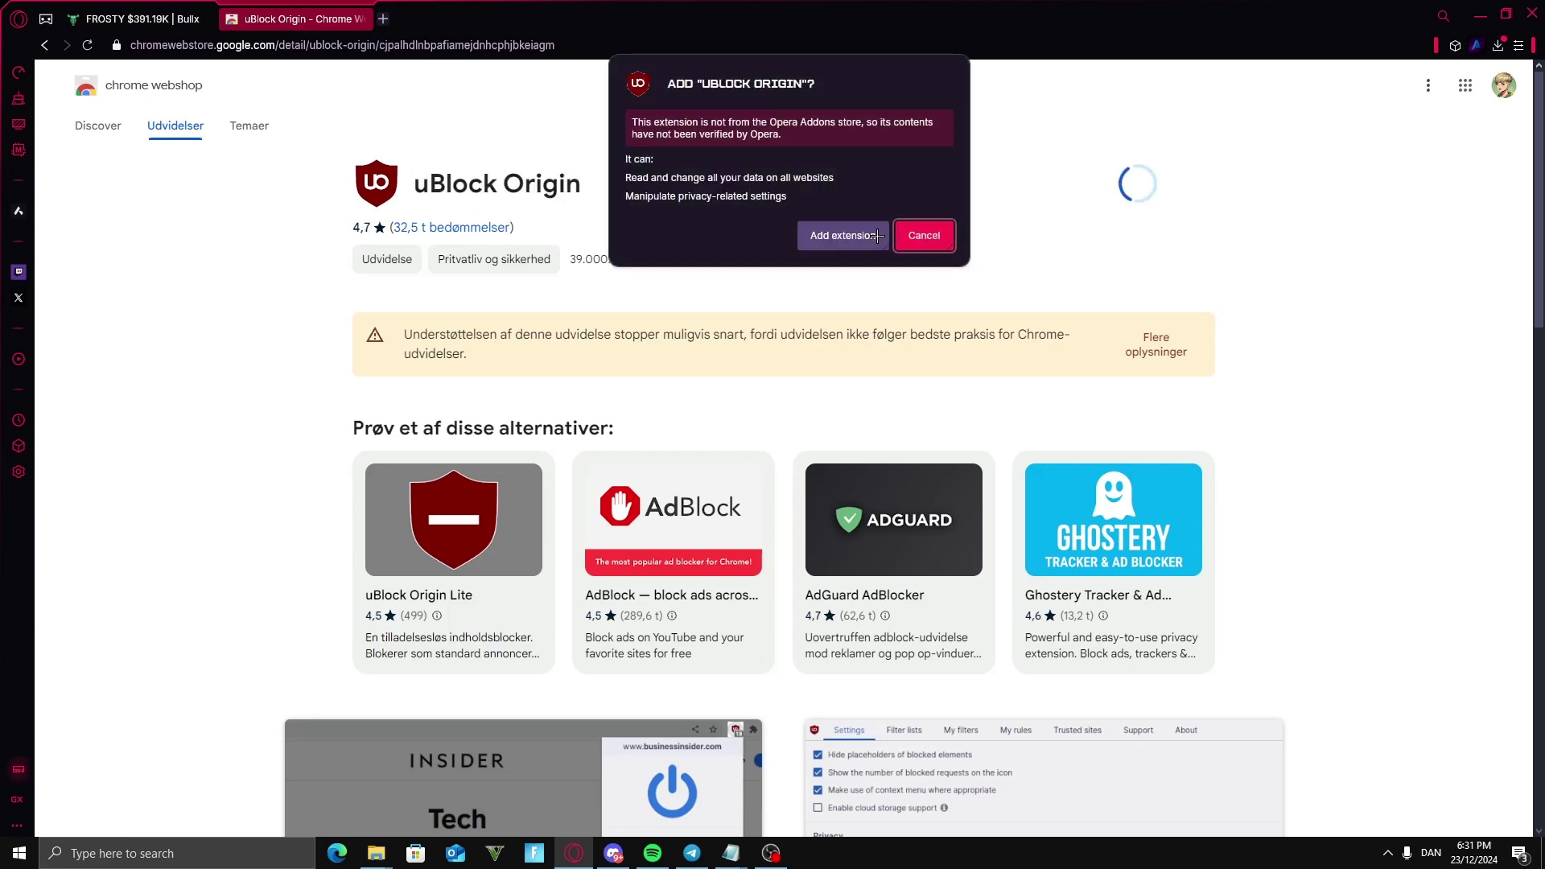
left_click(869, 238)
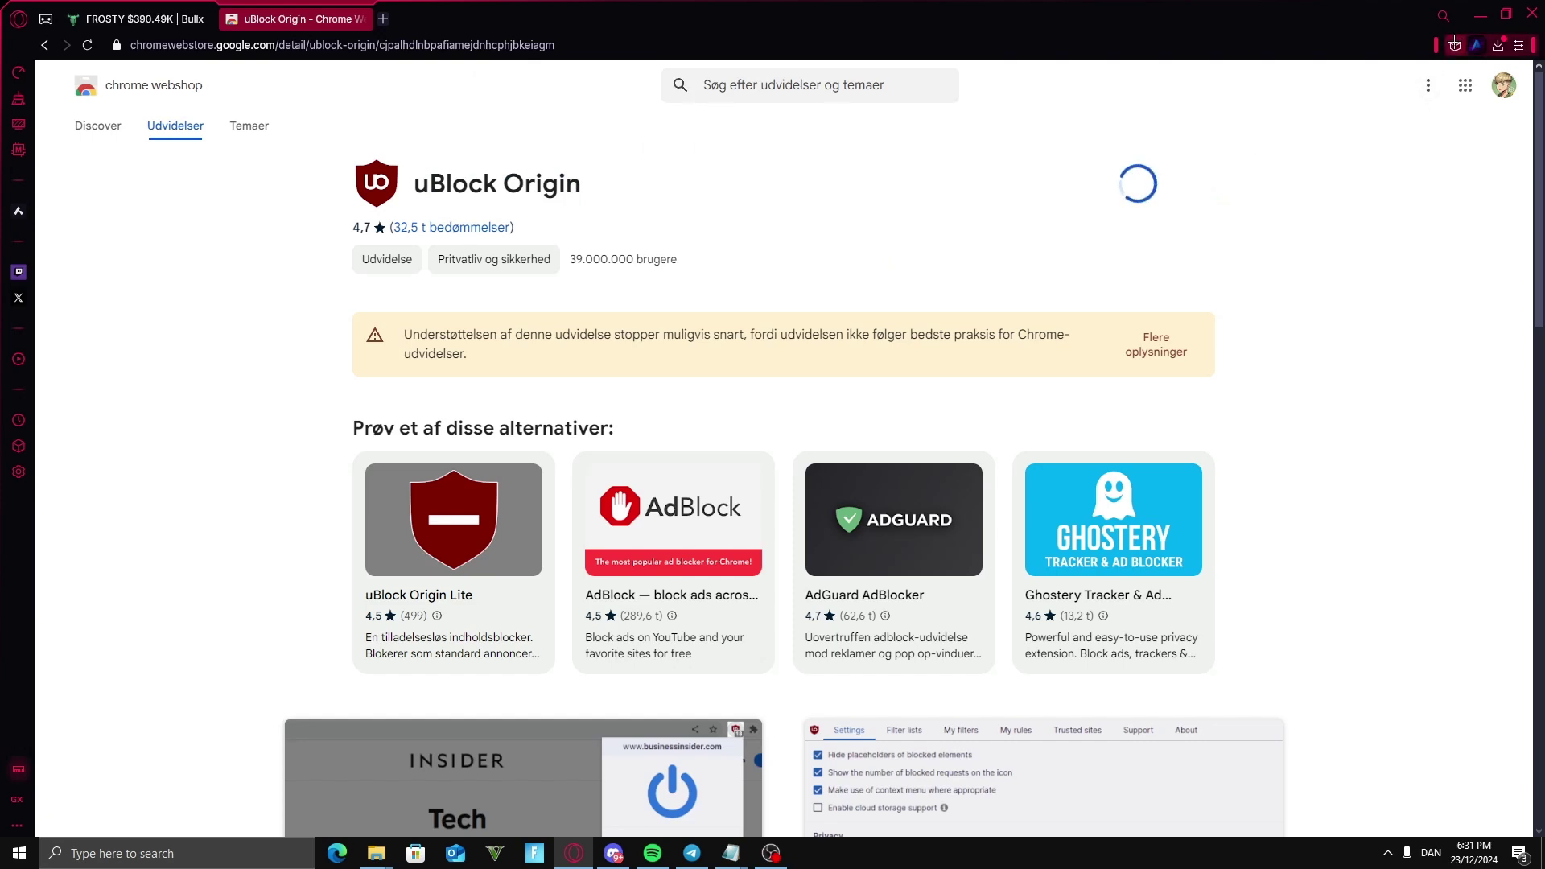
left_click(1457, 44)
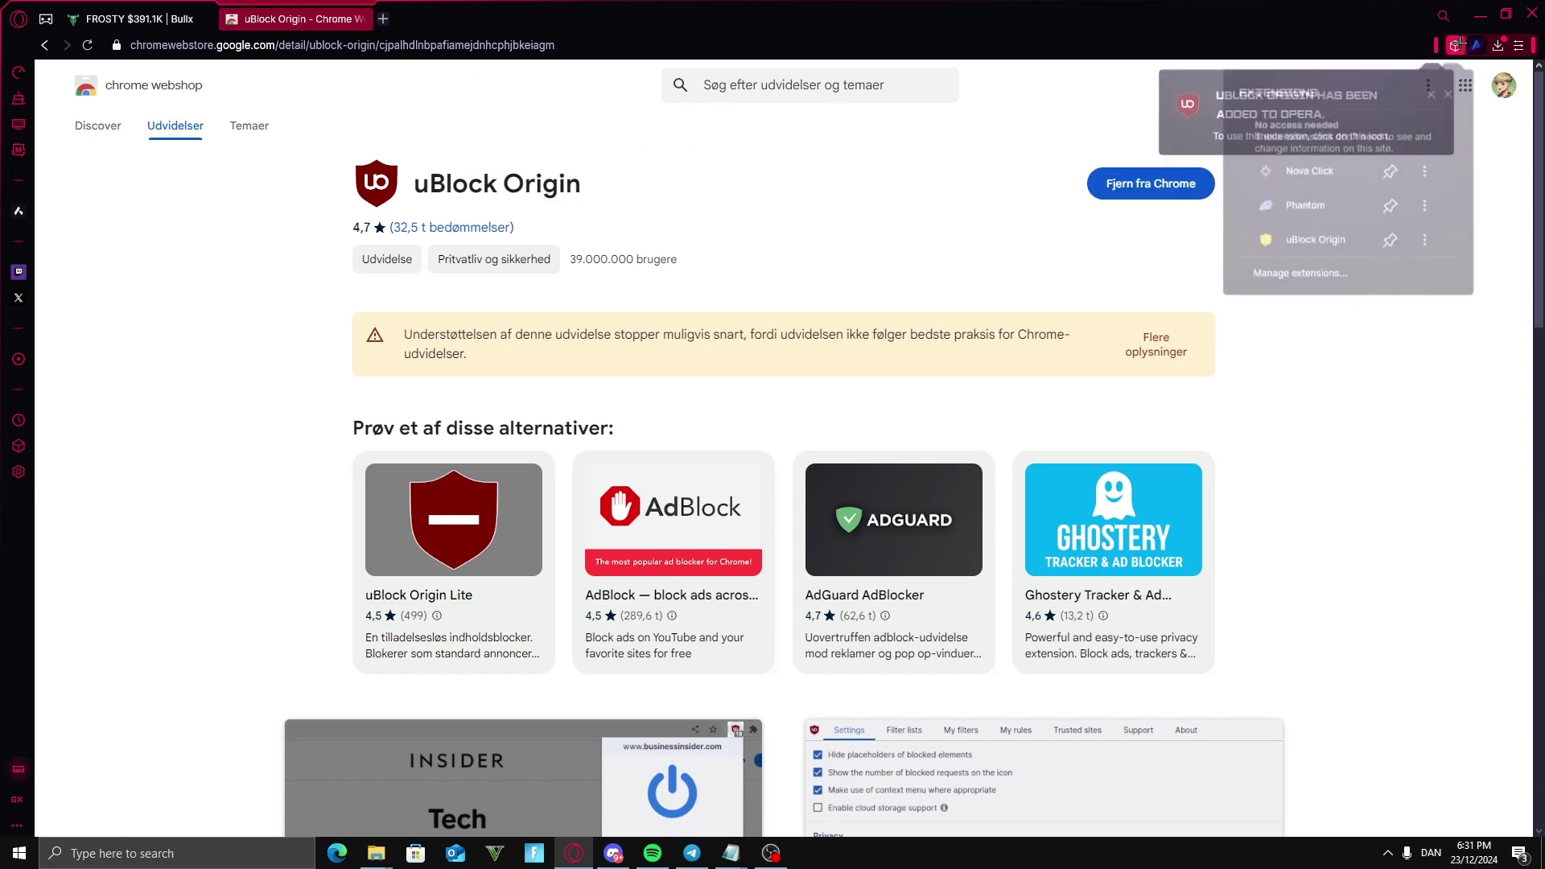
left_click(1320, 240)
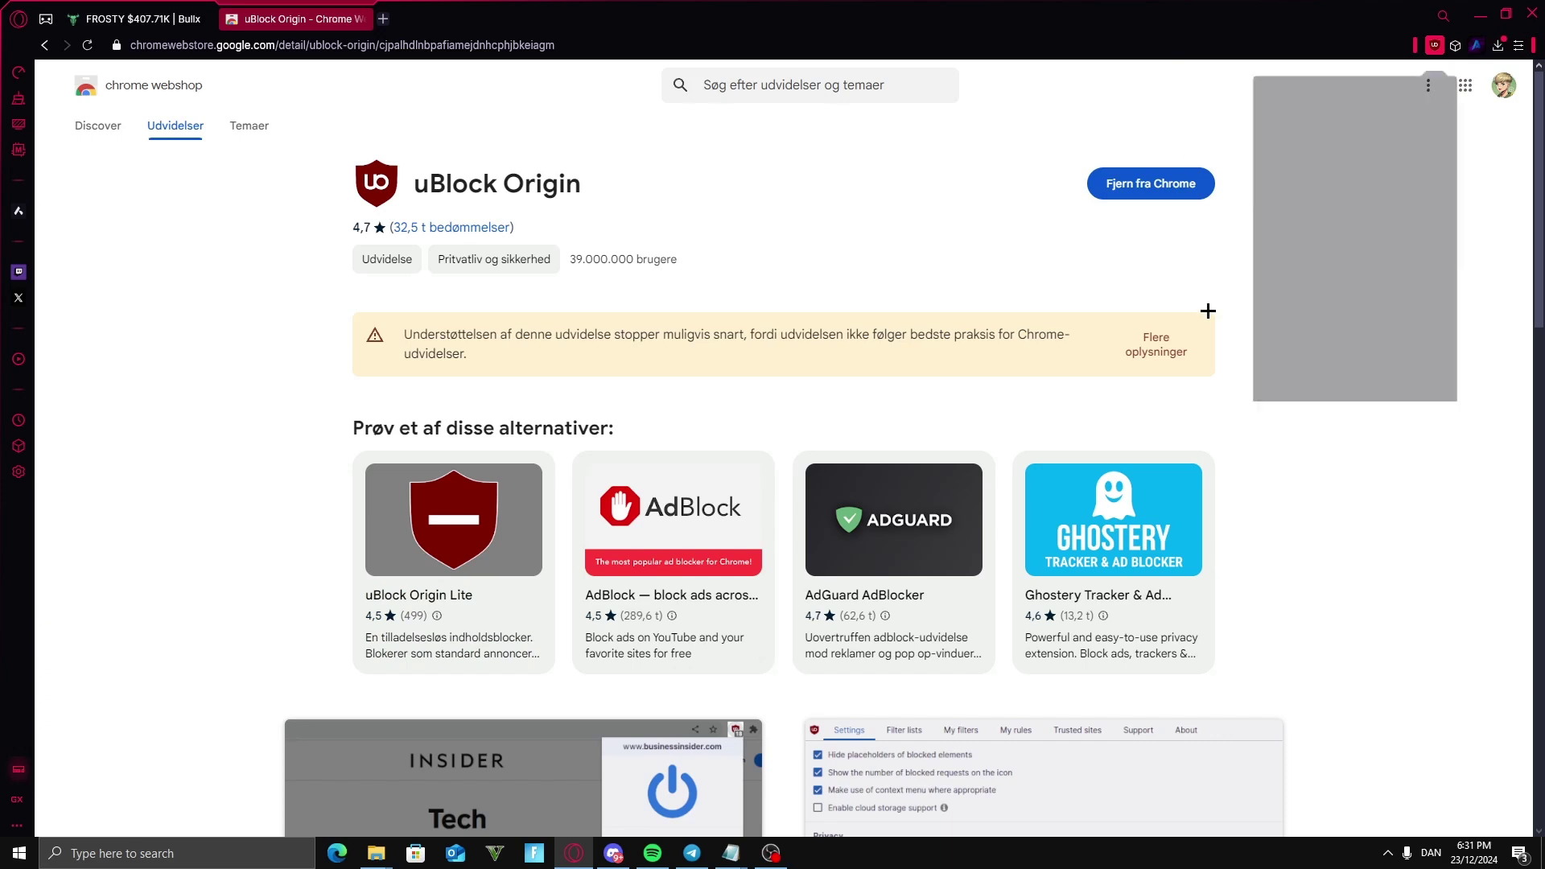
left_click(1436, 363)
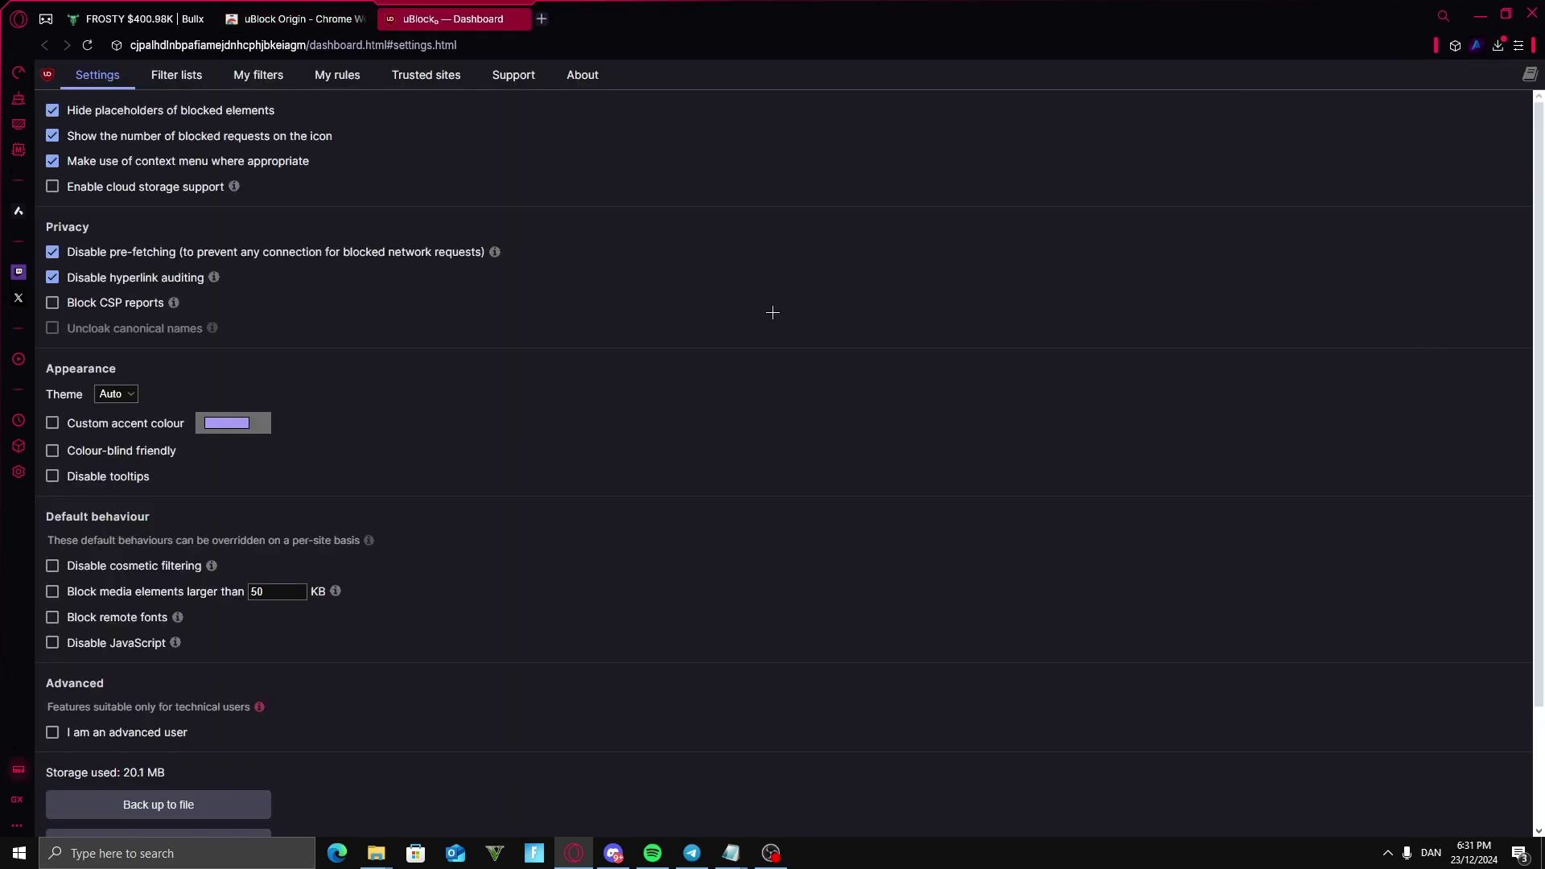
left_click(272, 77)
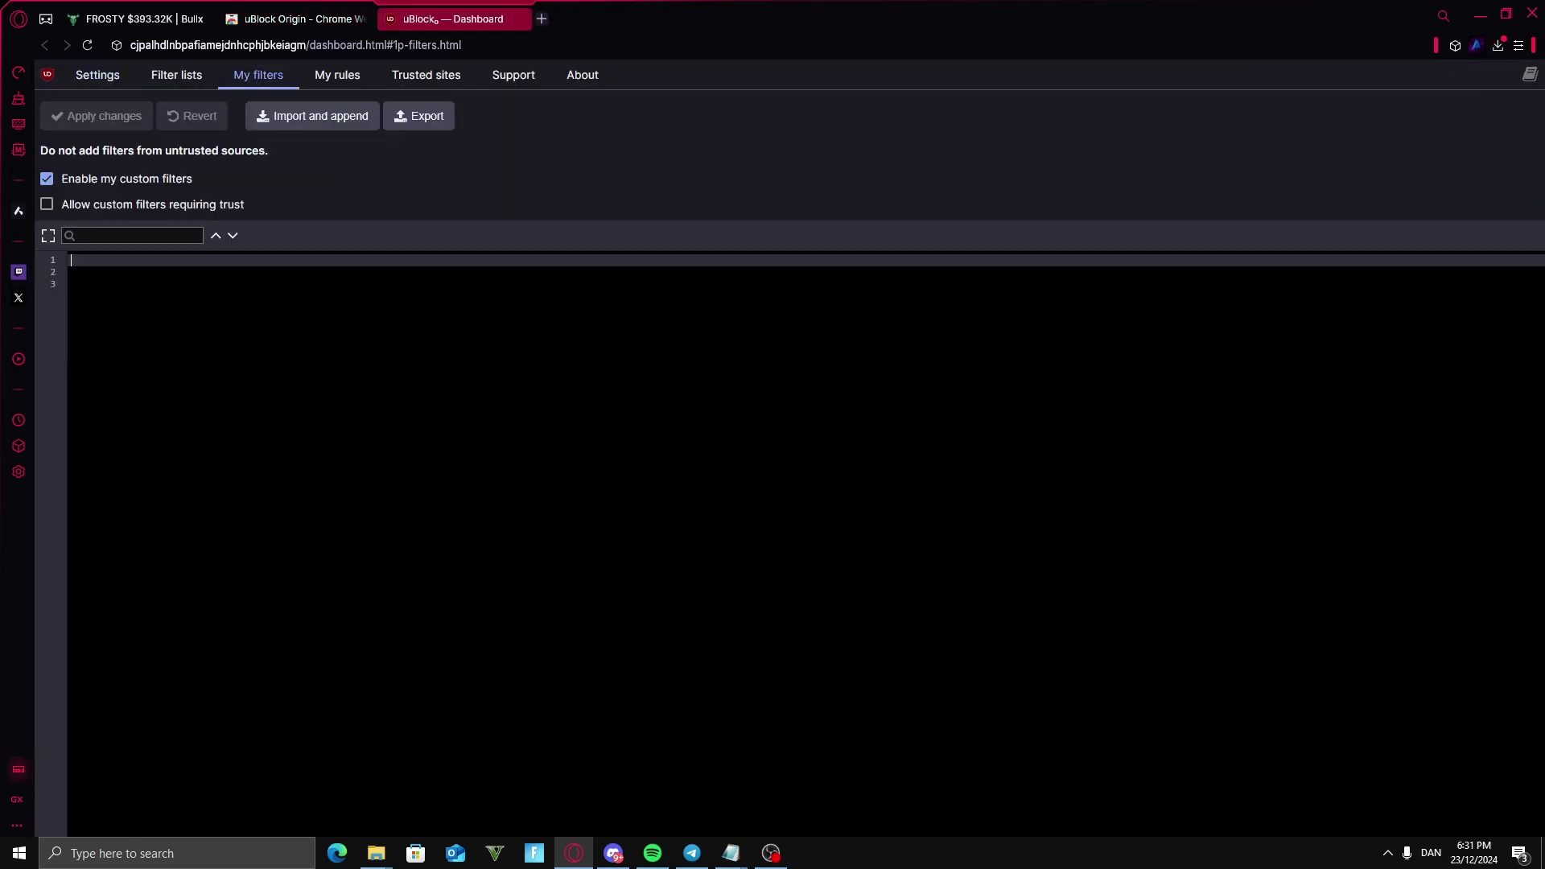
left_click(730, 853)
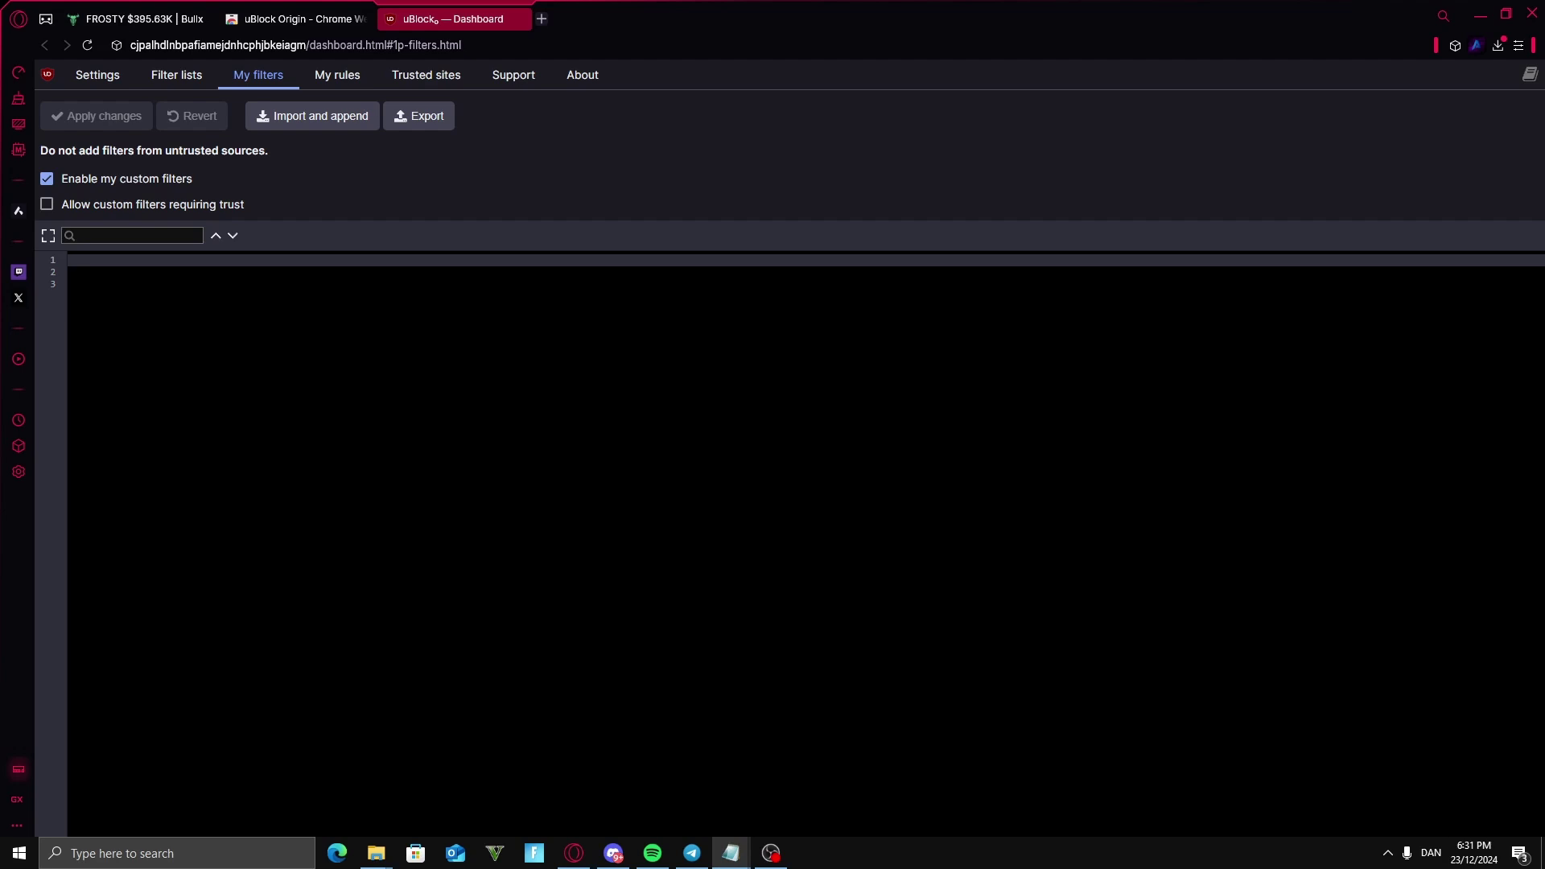
left_click(193, 262)
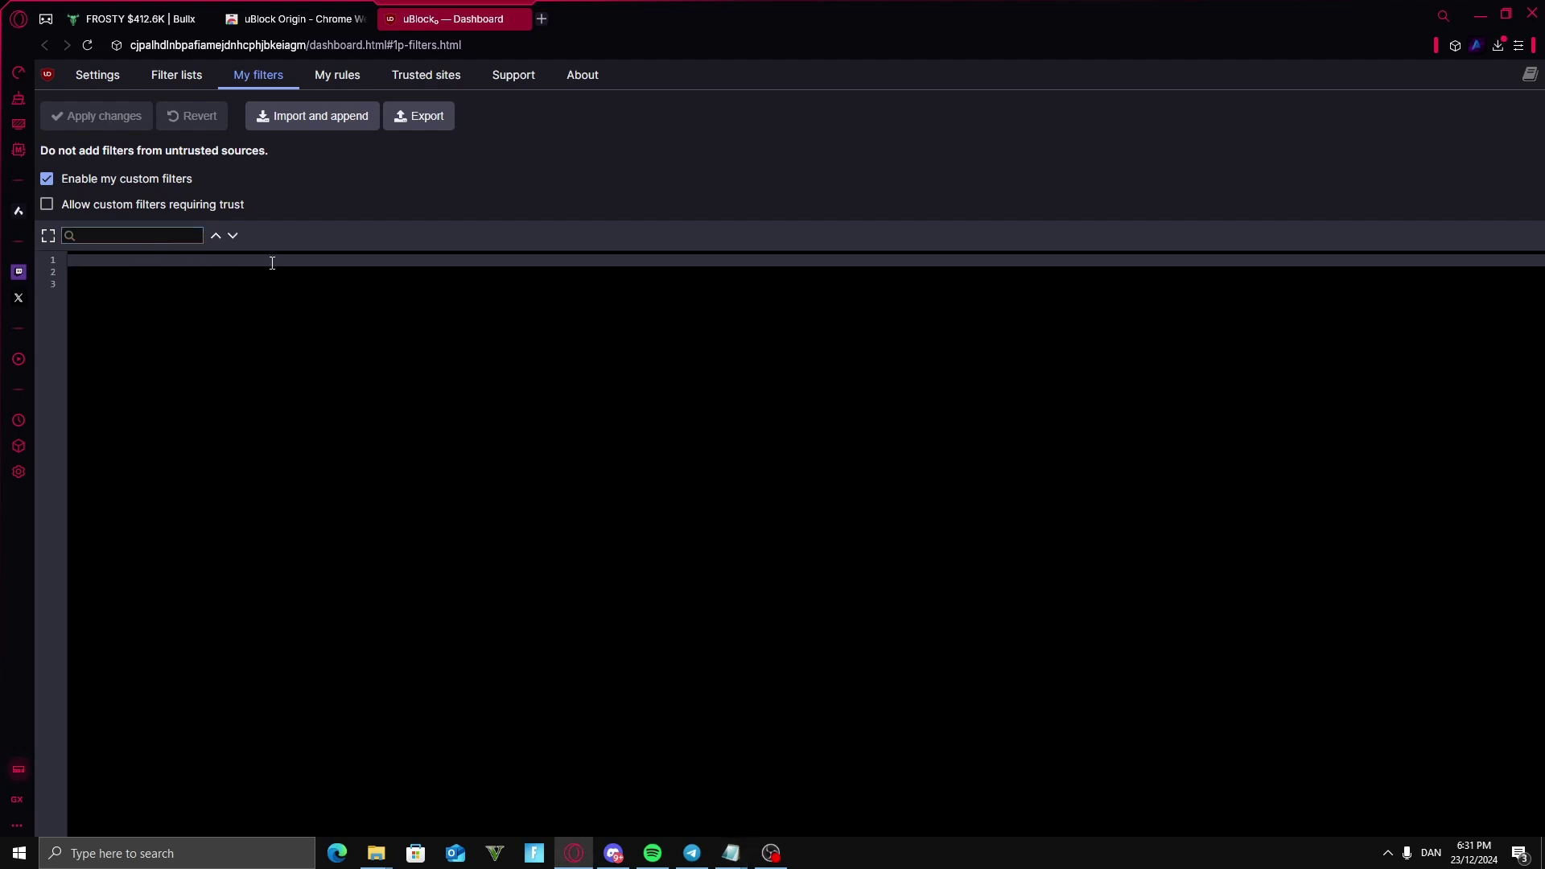
type("##.ant-modal-root:has(.ant-modal-content[style*=\"wallet-bg-DuIh0Vjg.png\"]) @@neo.bullx.io$document")
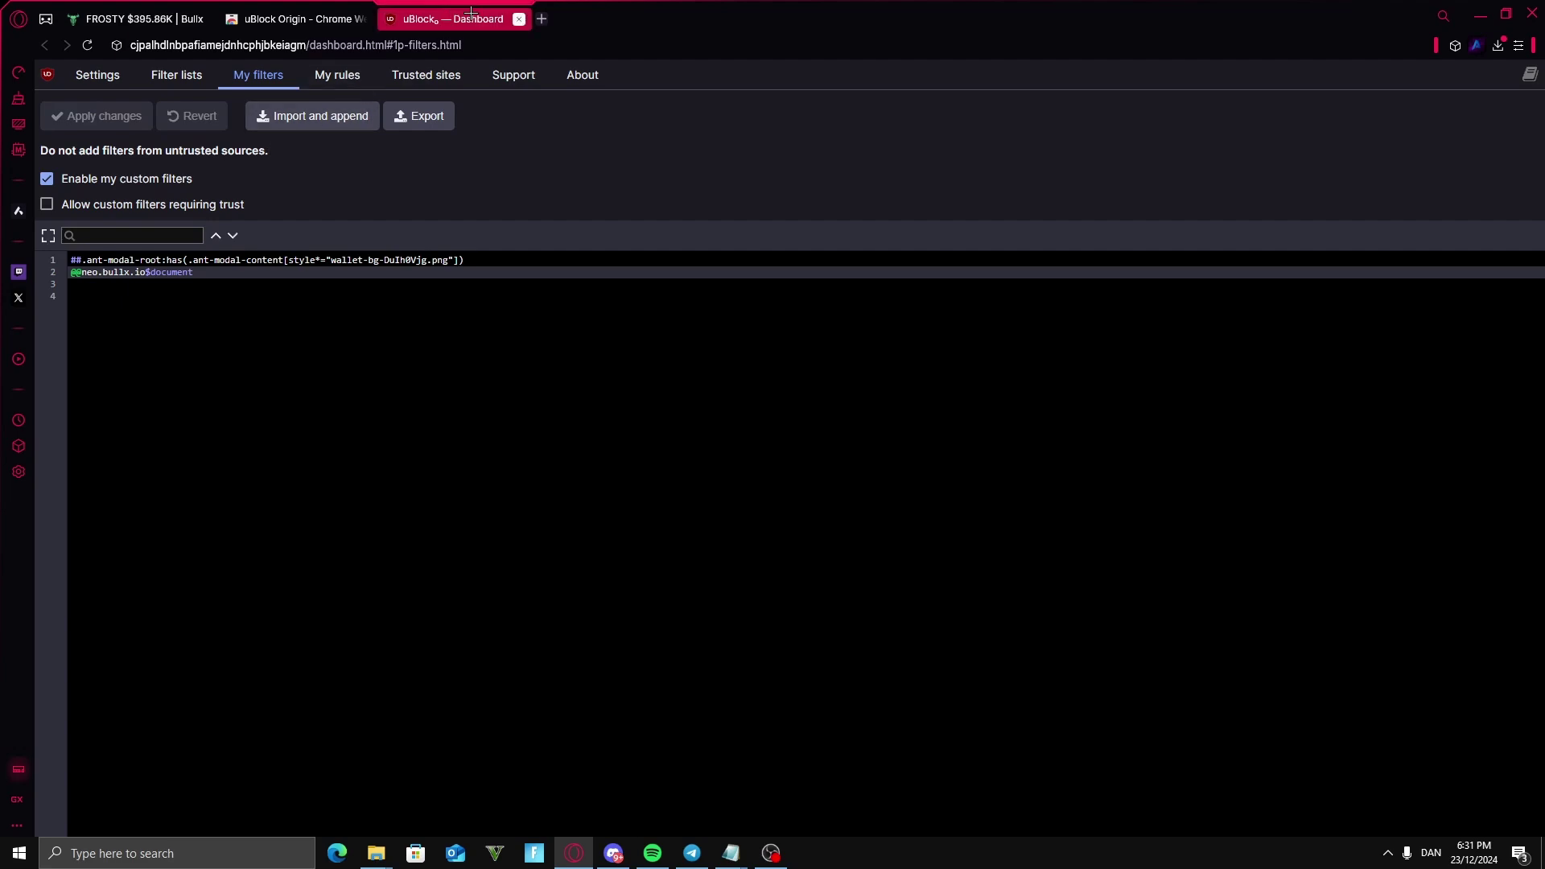
middle_click(386, 22)
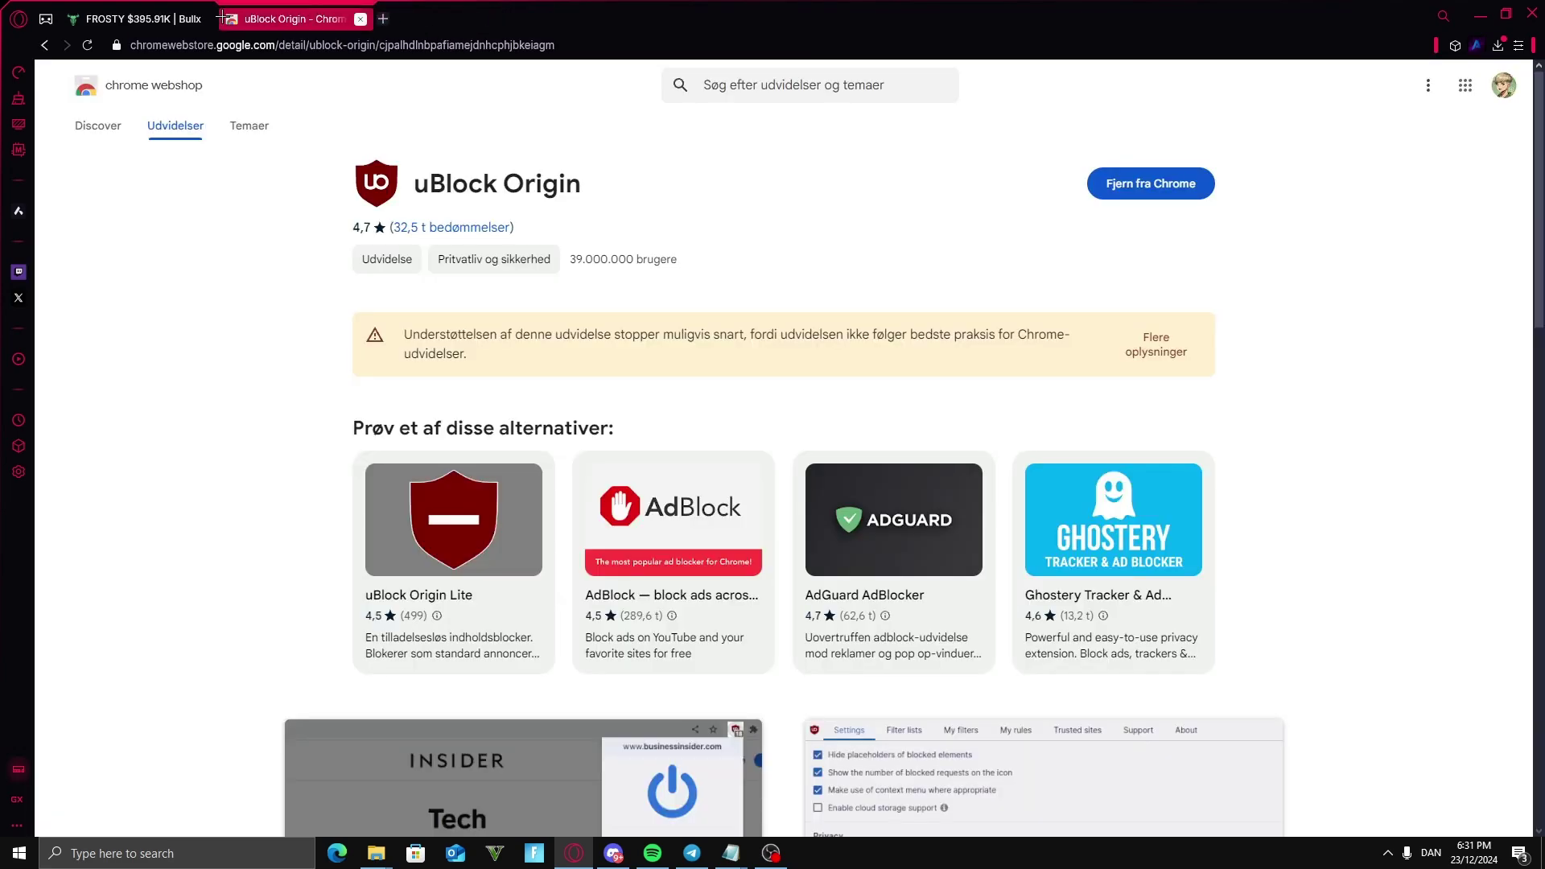
Reload the BullX trading terminal and pan the rabbit token chart back to older candles.
left_click(133, 18)
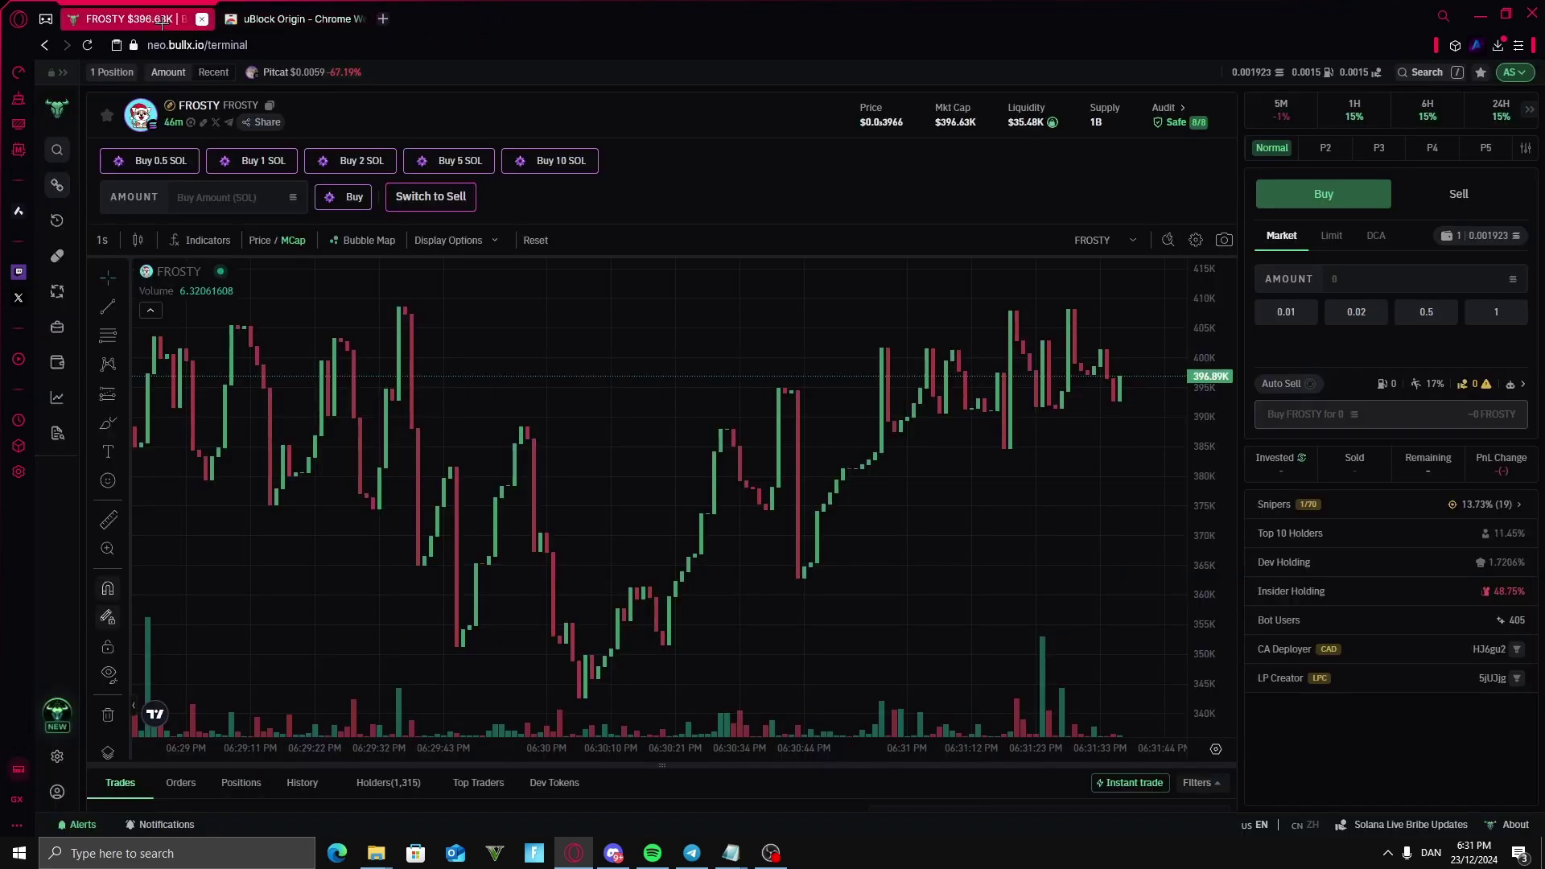
left_click(87, 45)
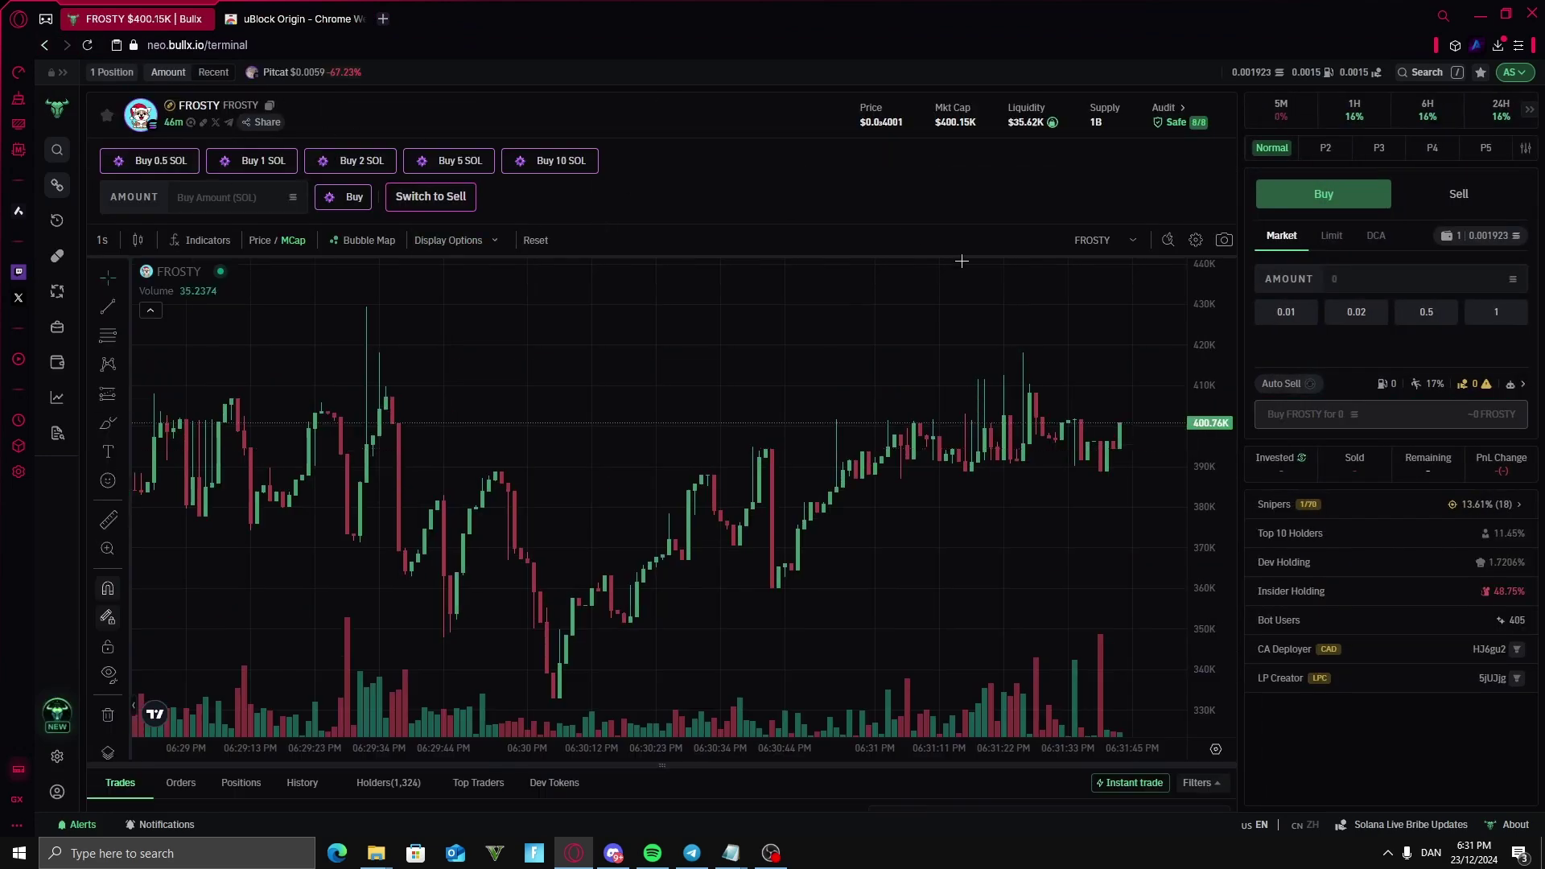
scroll(773, 475, "down", 3)
left_click_drag(632, 479, 1086, 491)
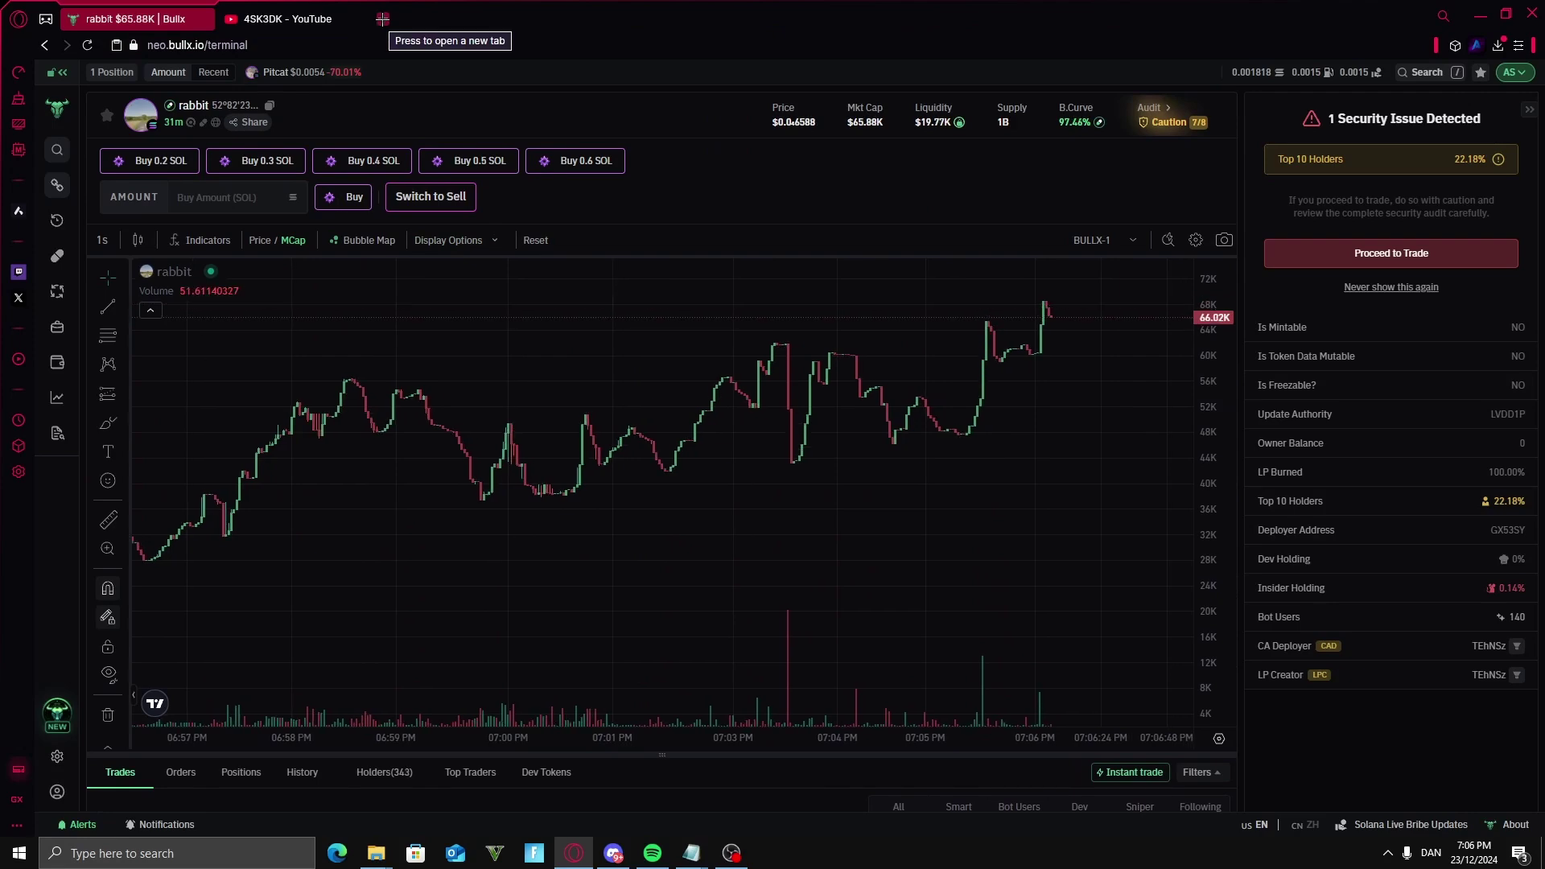
In a new tab, search 'goog' and go to the Chrome Web Store.
left_click(382, 18)
type("goog")
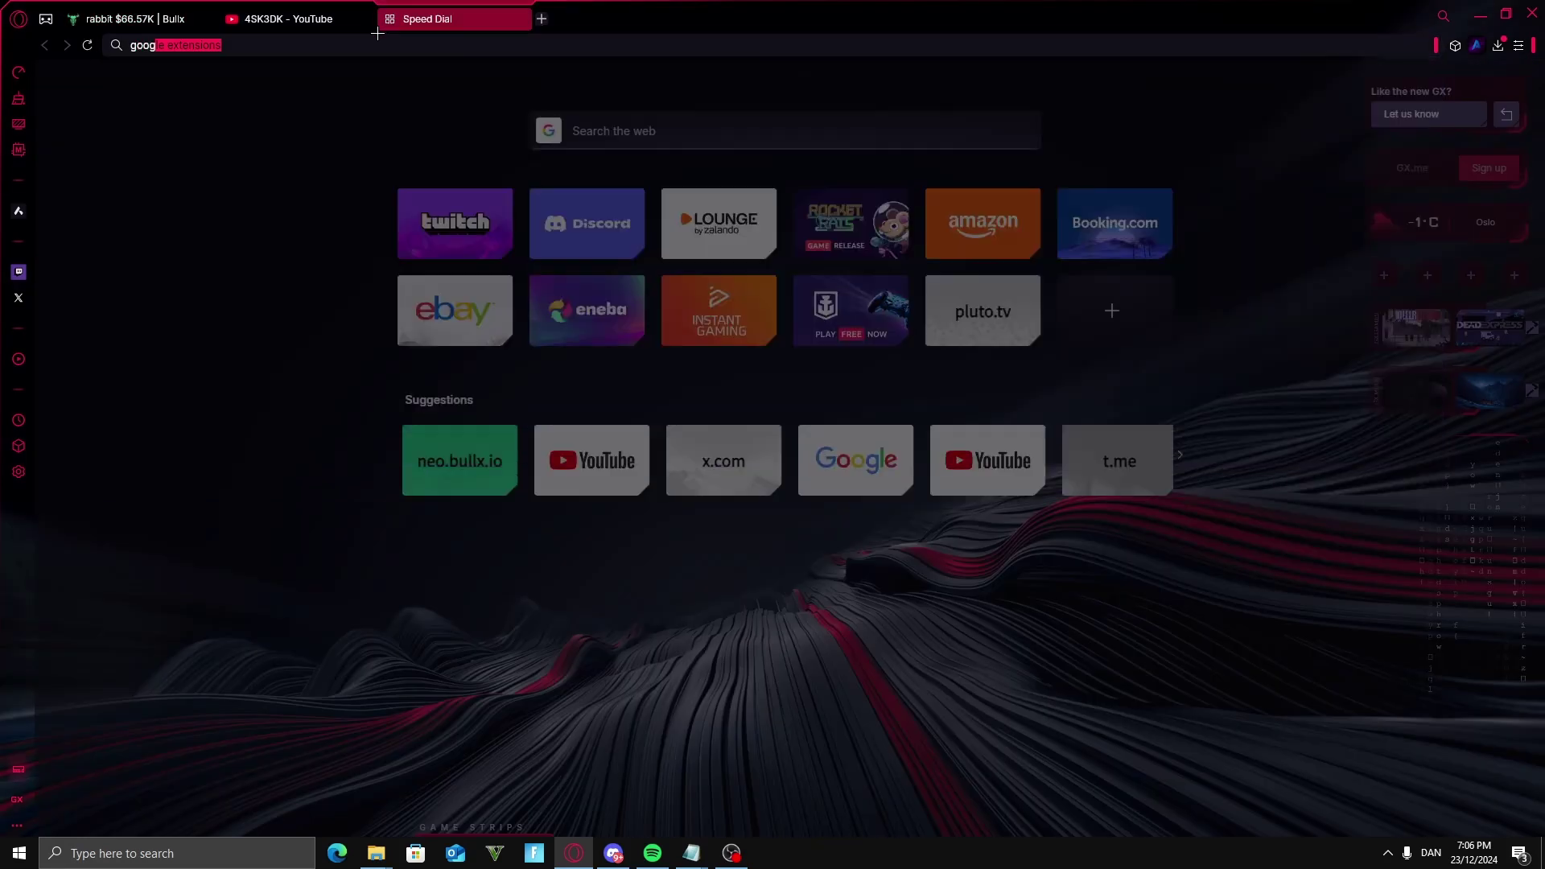
key("Return")
left_click(375, 234)
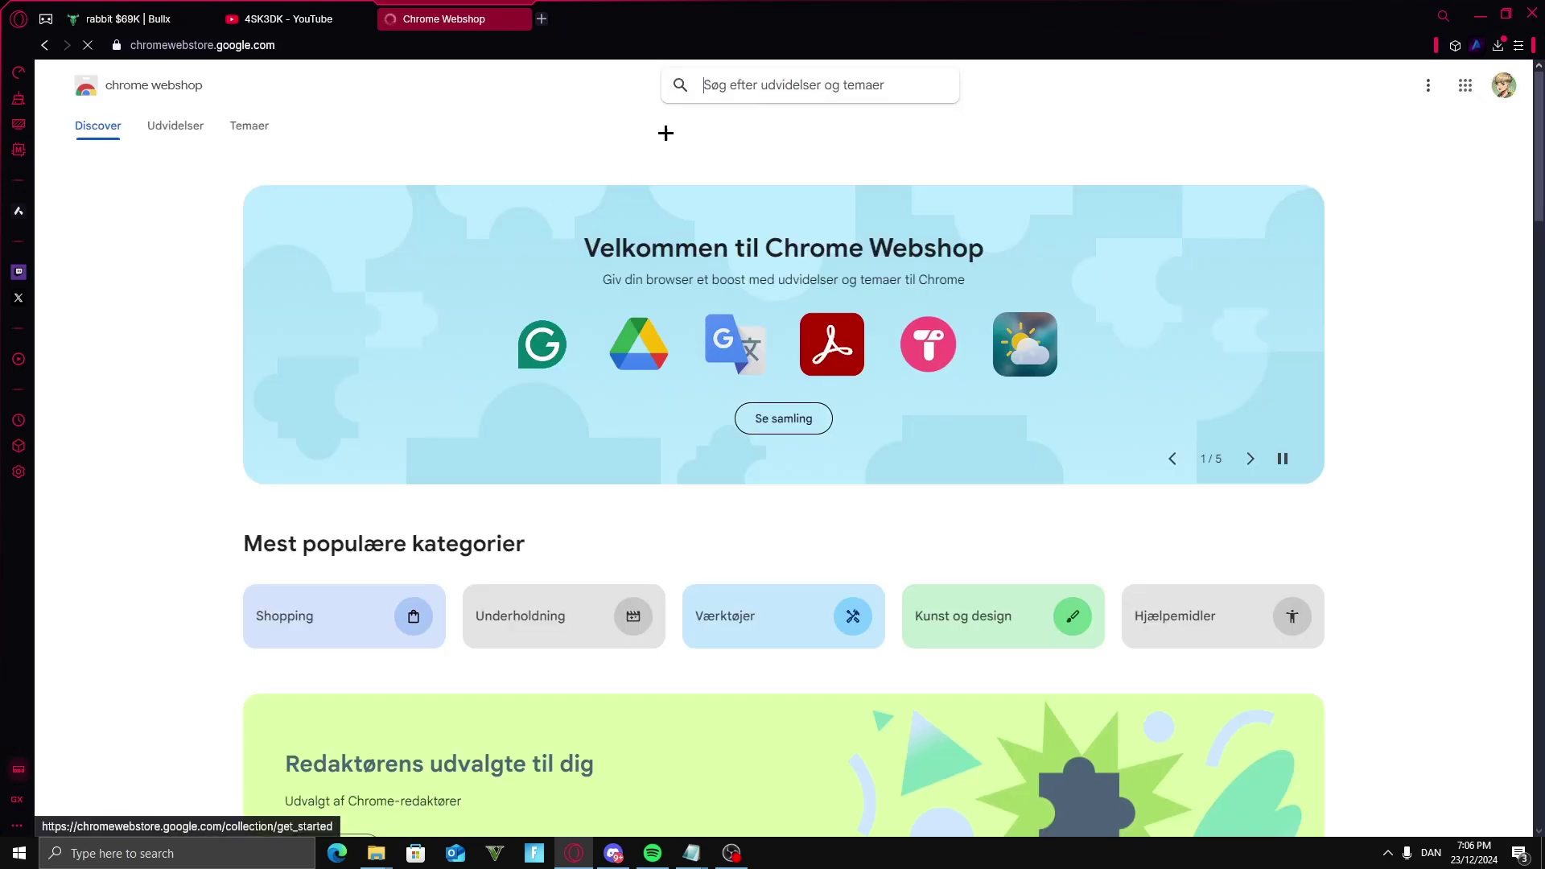
Search the store for 'adblock' and add the AdBlock extension to the browser.
type("adblock")
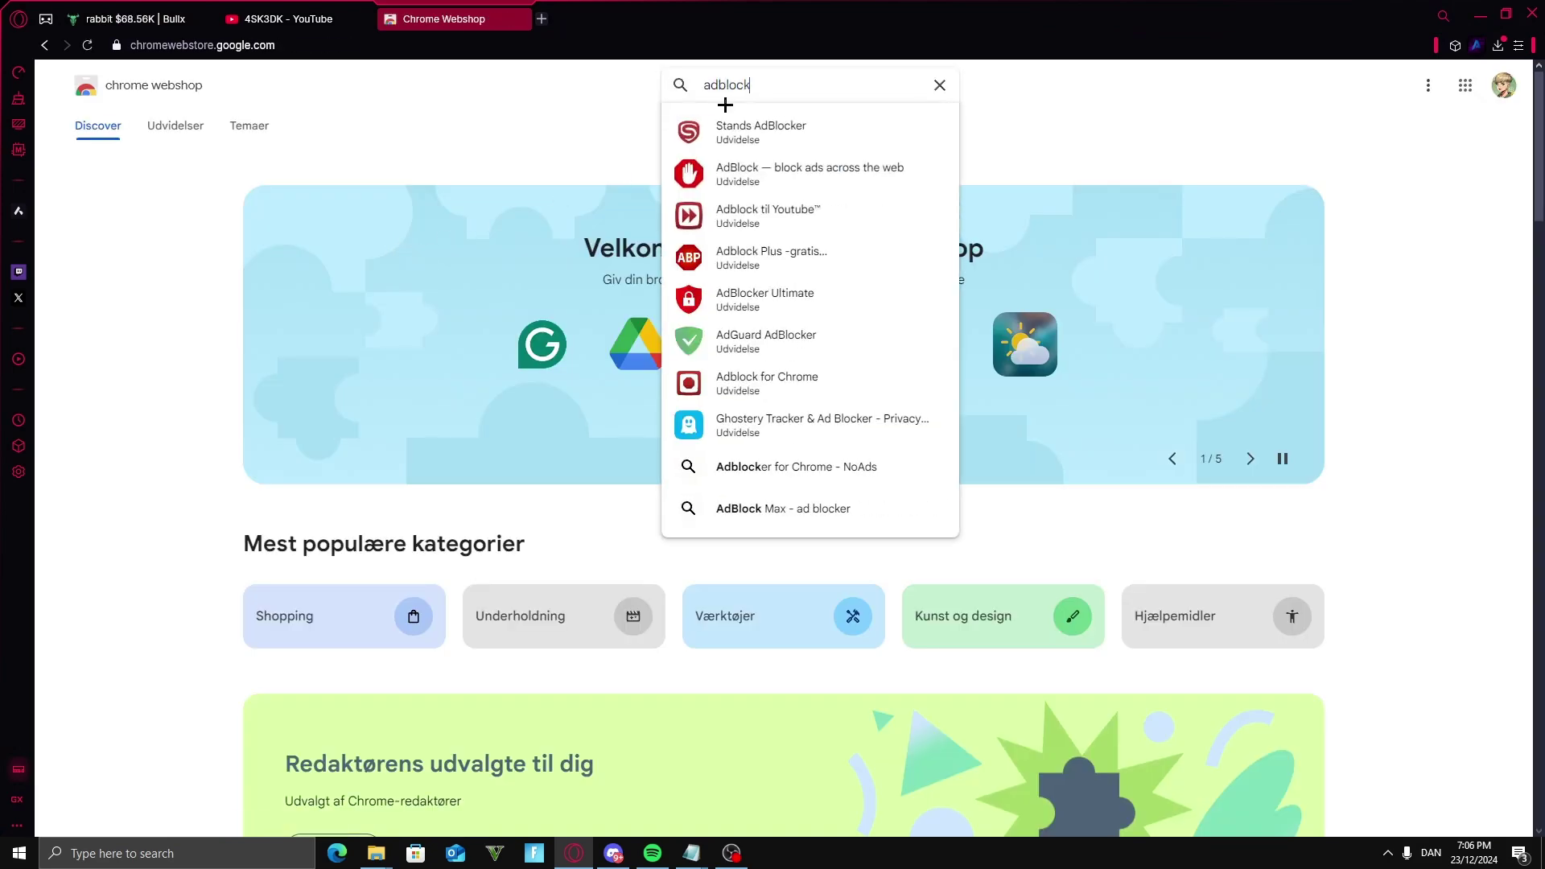
key("Return")
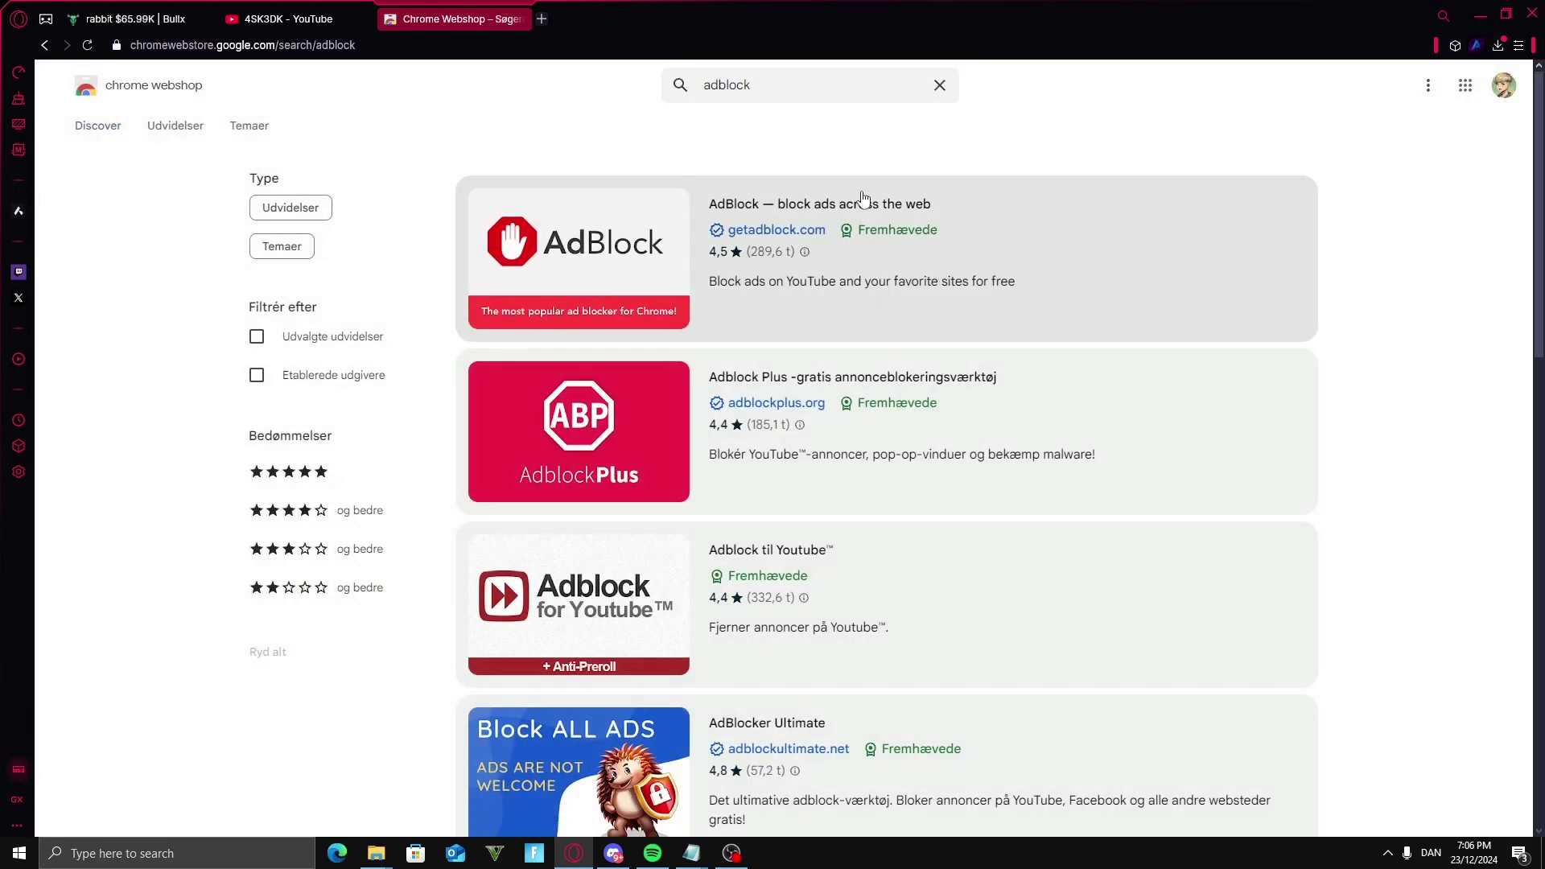
left_click(915, 299)
left_click(1135, 192)
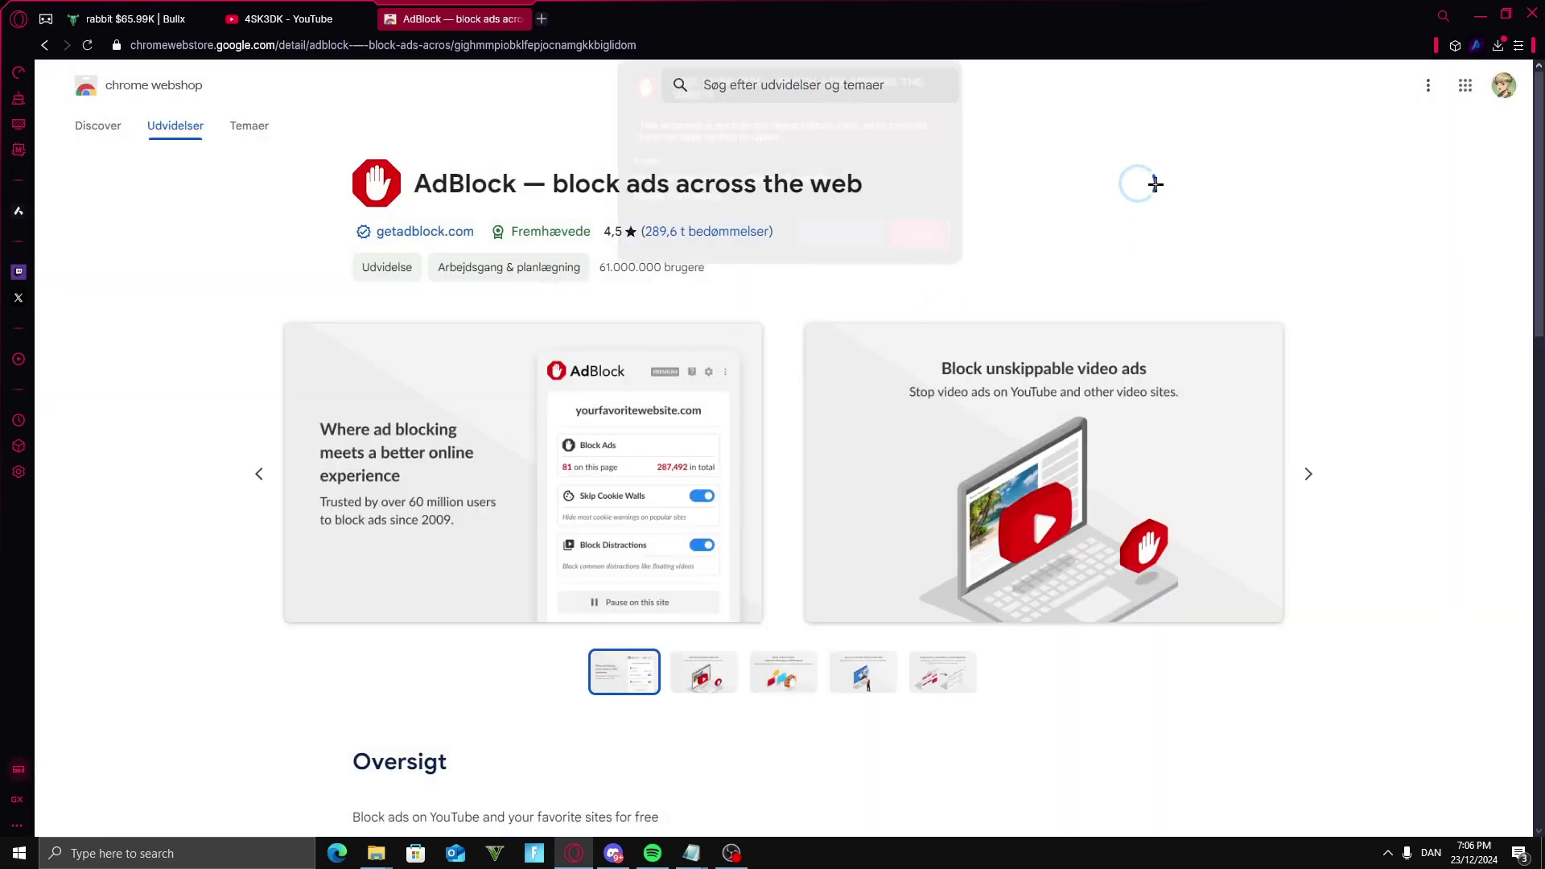
left_click(845, 240)
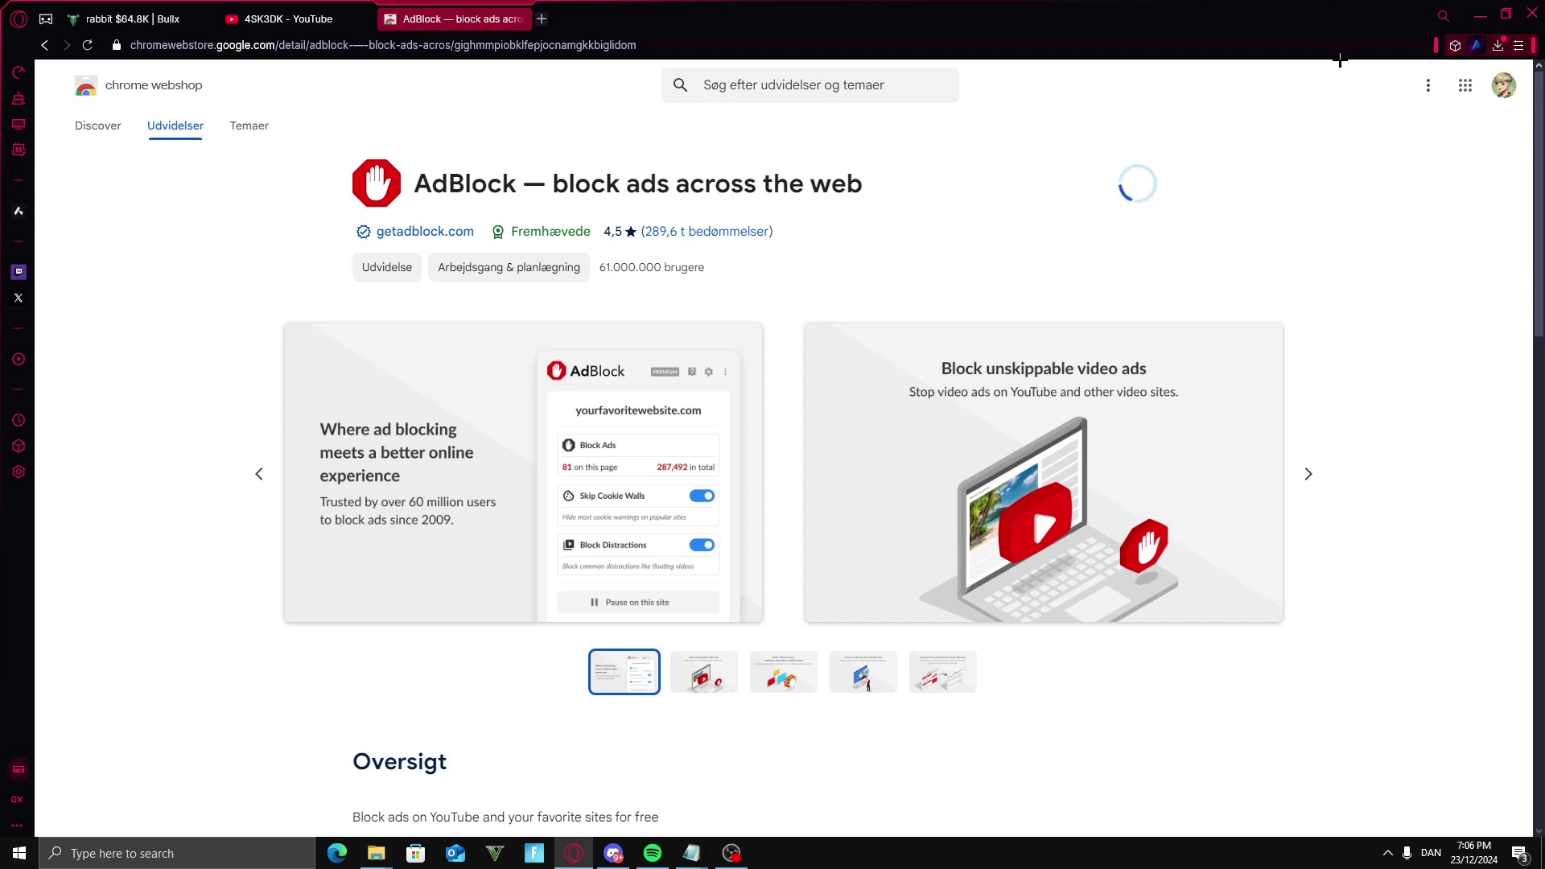
left_click(1454, 42)
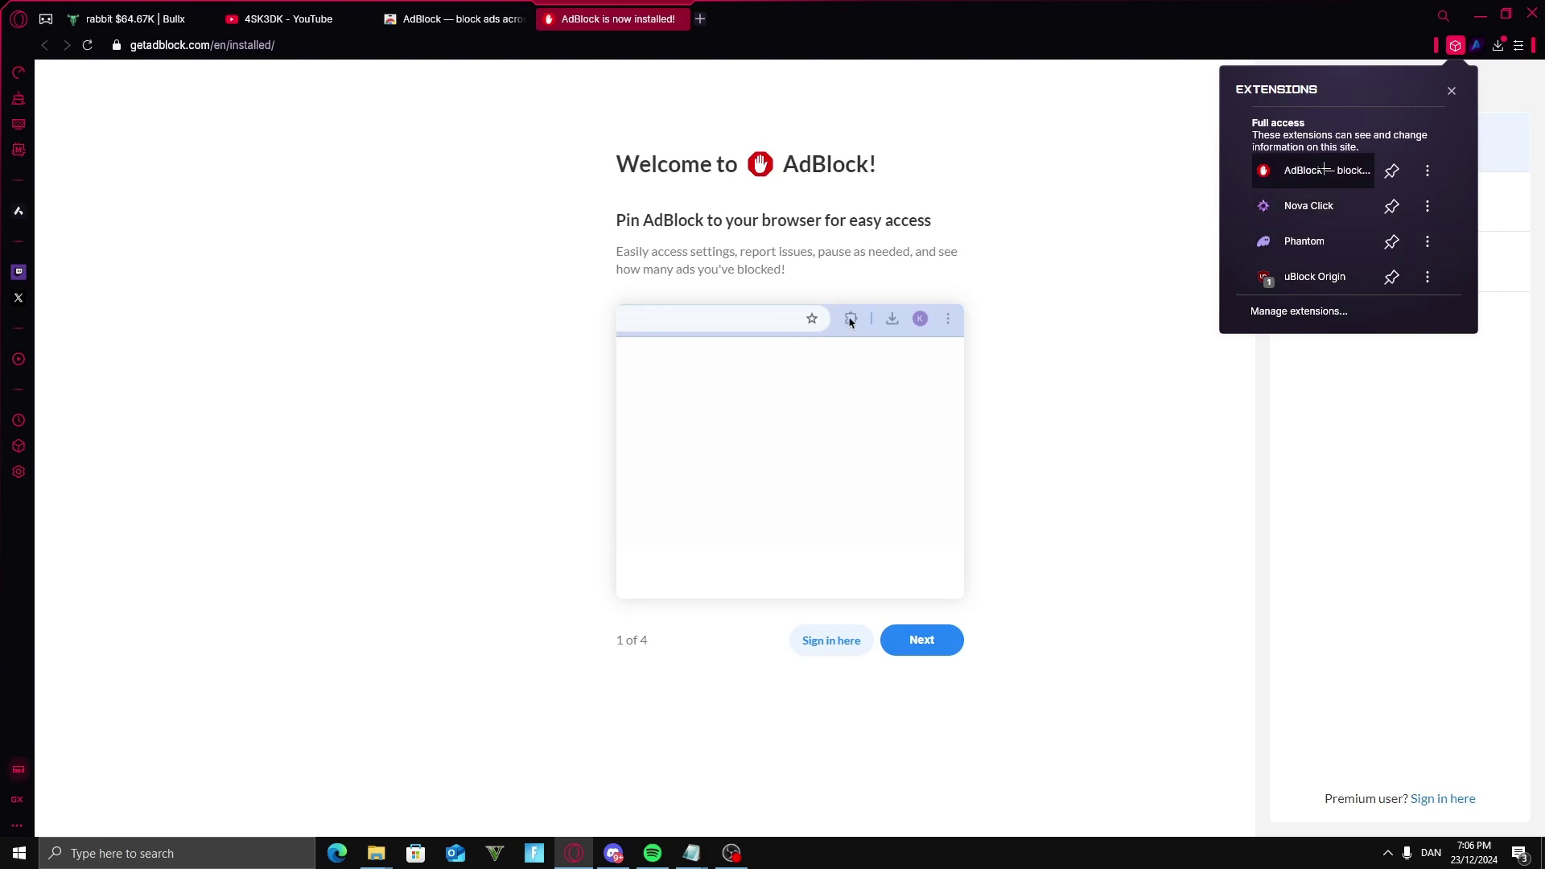
Open the custom filter editor on AdBlock's Customize options page.
left_click(1324, 171)
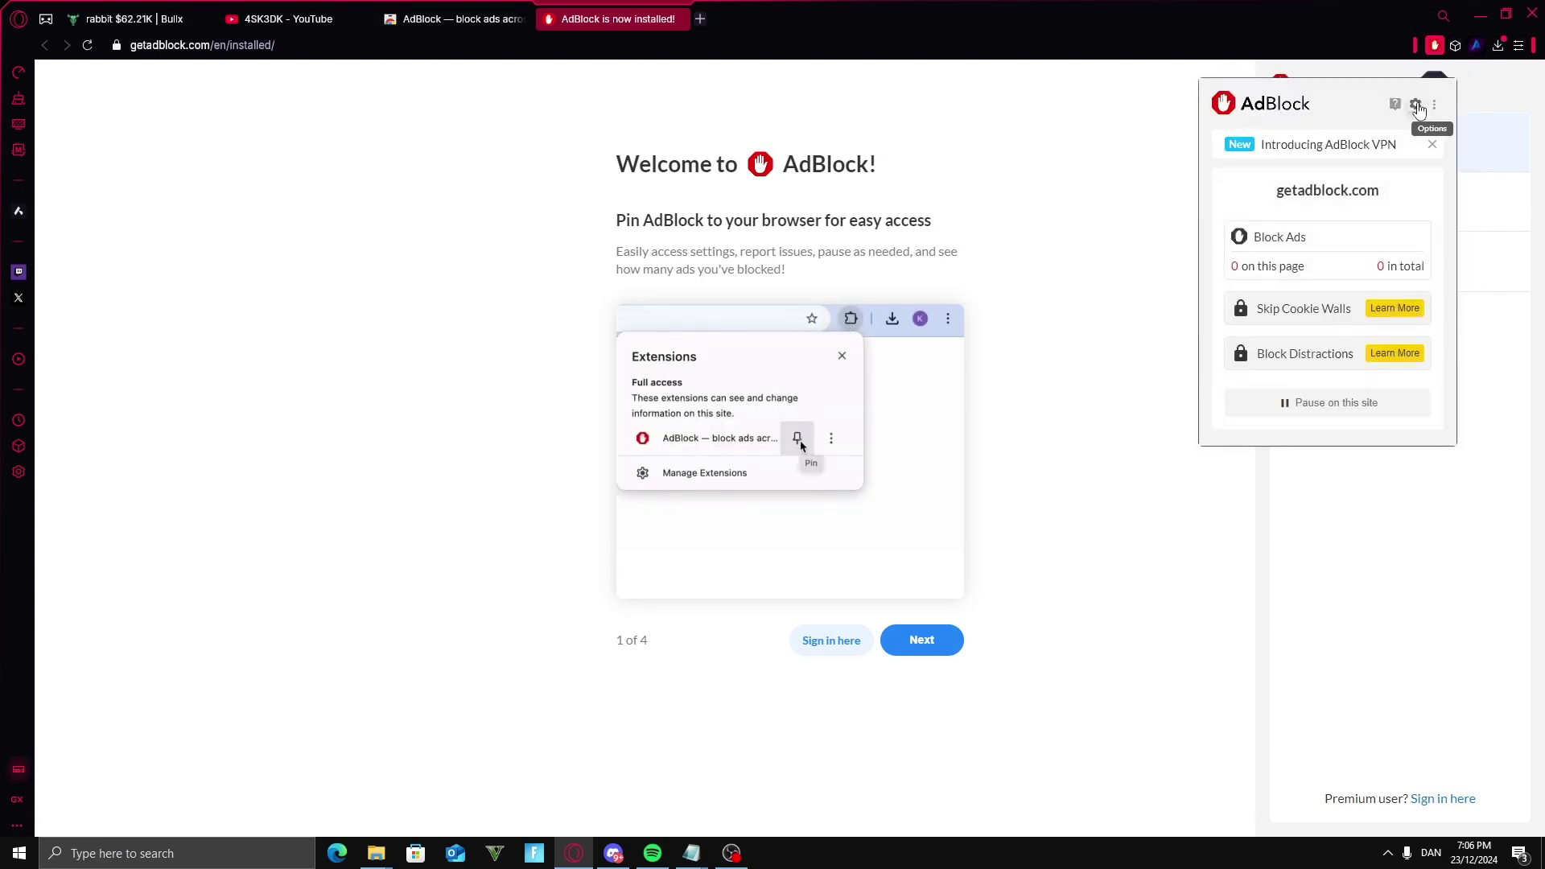
left_click(1416, 105)
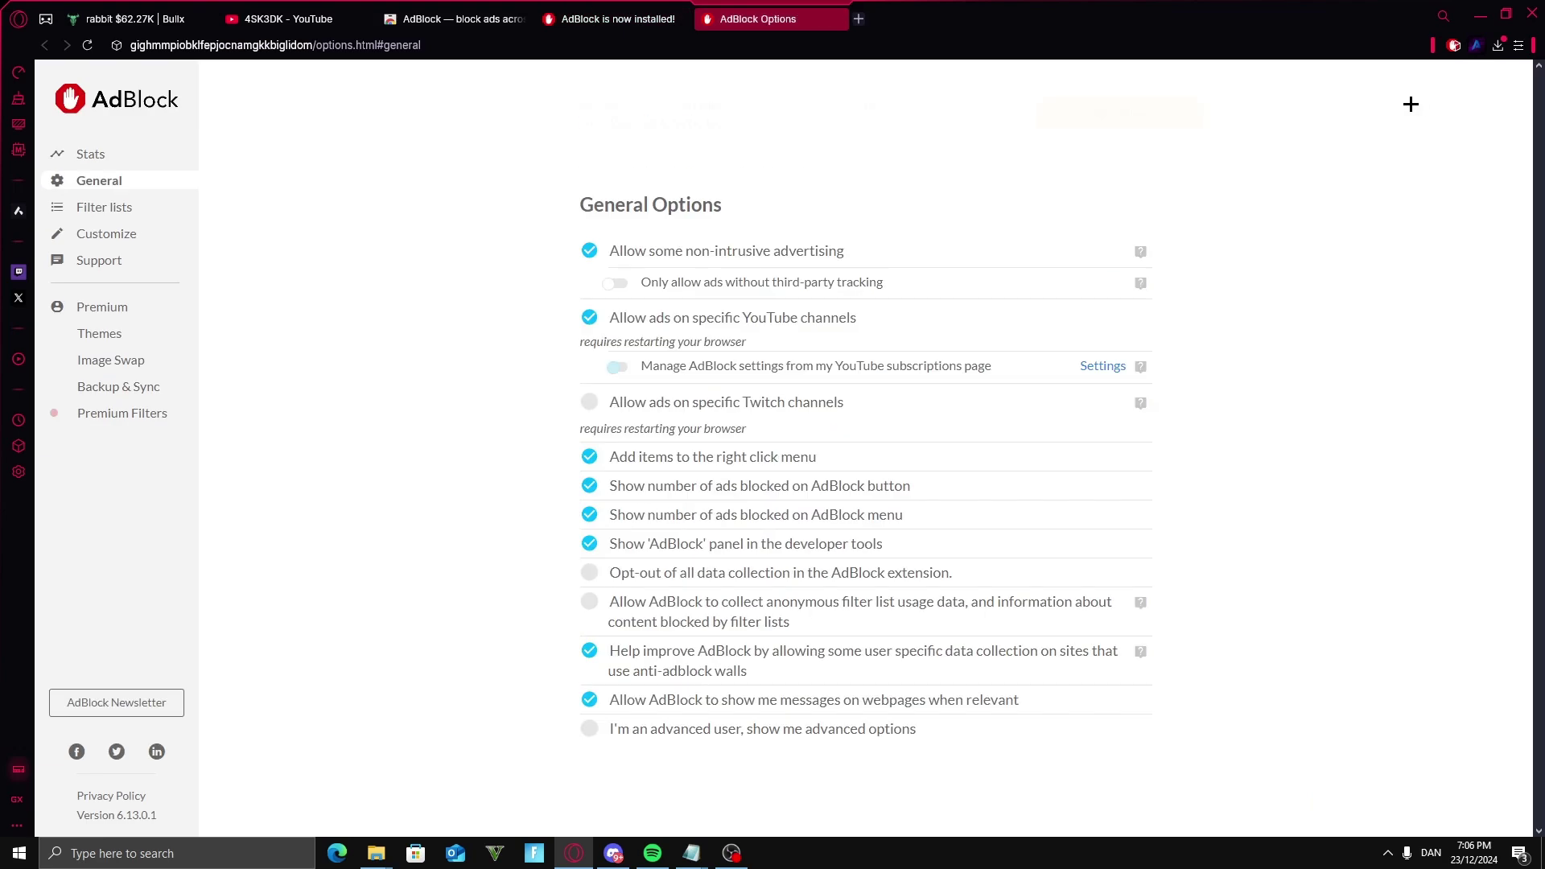
left_click(117, 235)
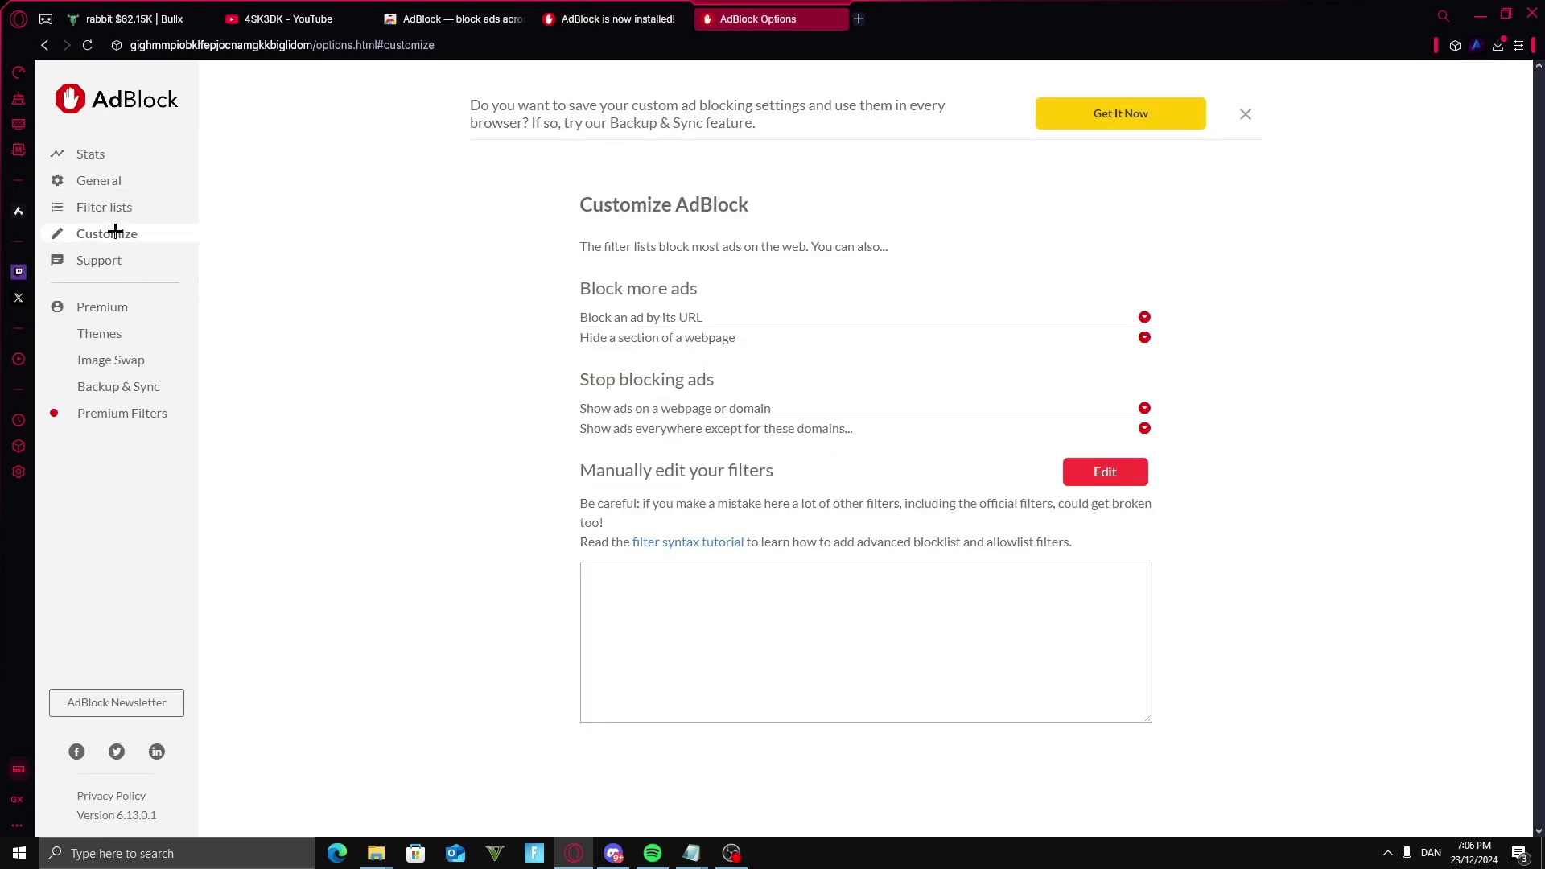
left_click(1107, 473)
Paste the two neo.bullx.io filter rules from the notes, save them, and return to BullX.
key("ctrl+v")
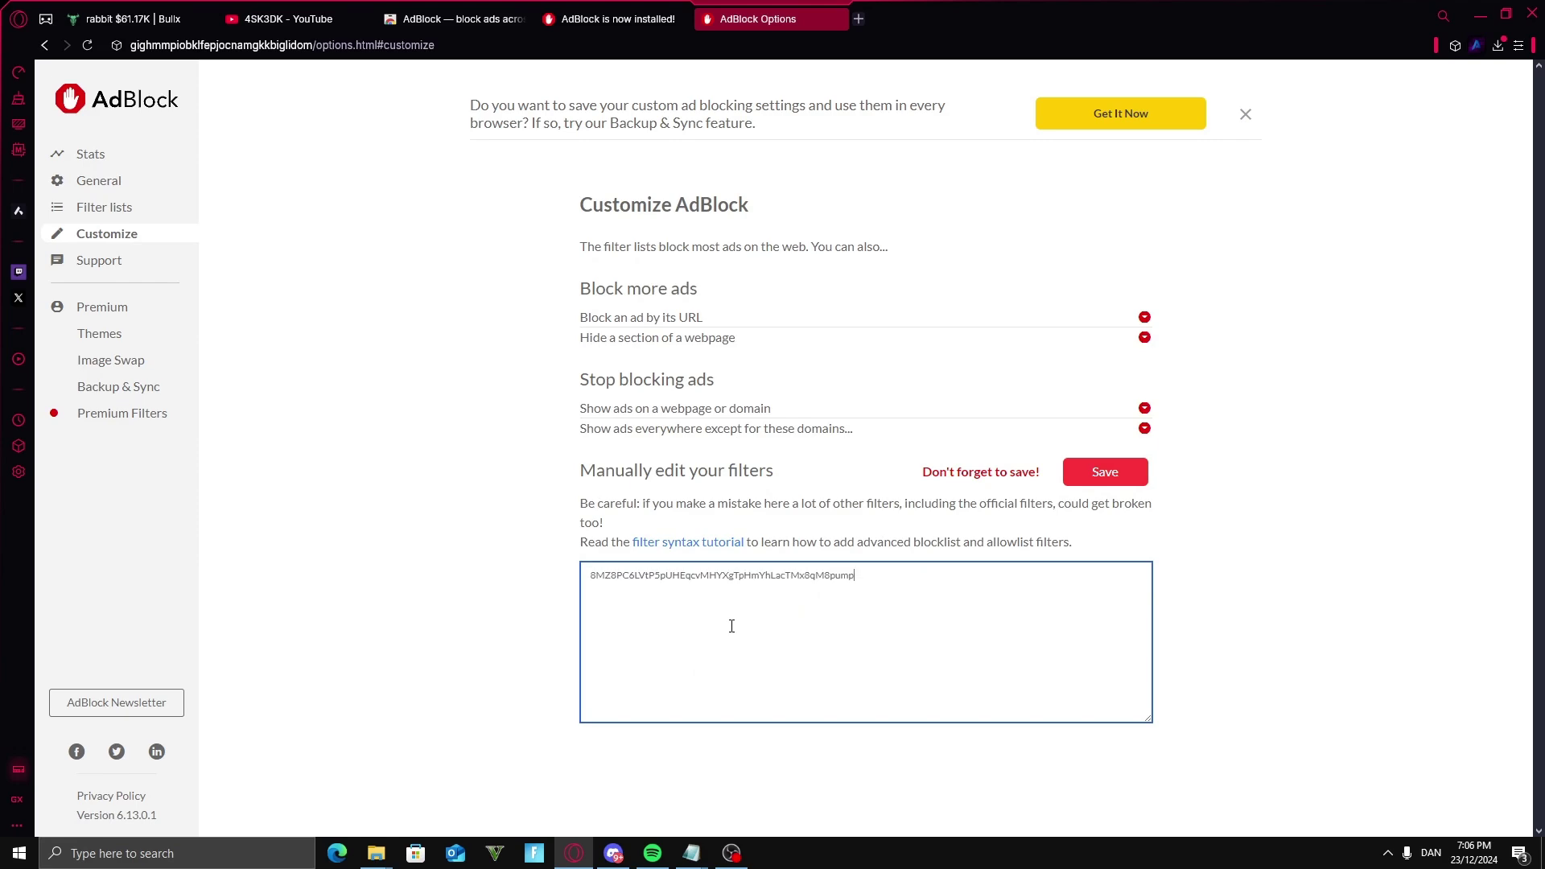
key("ctrl+z")
left_click(691, 852)
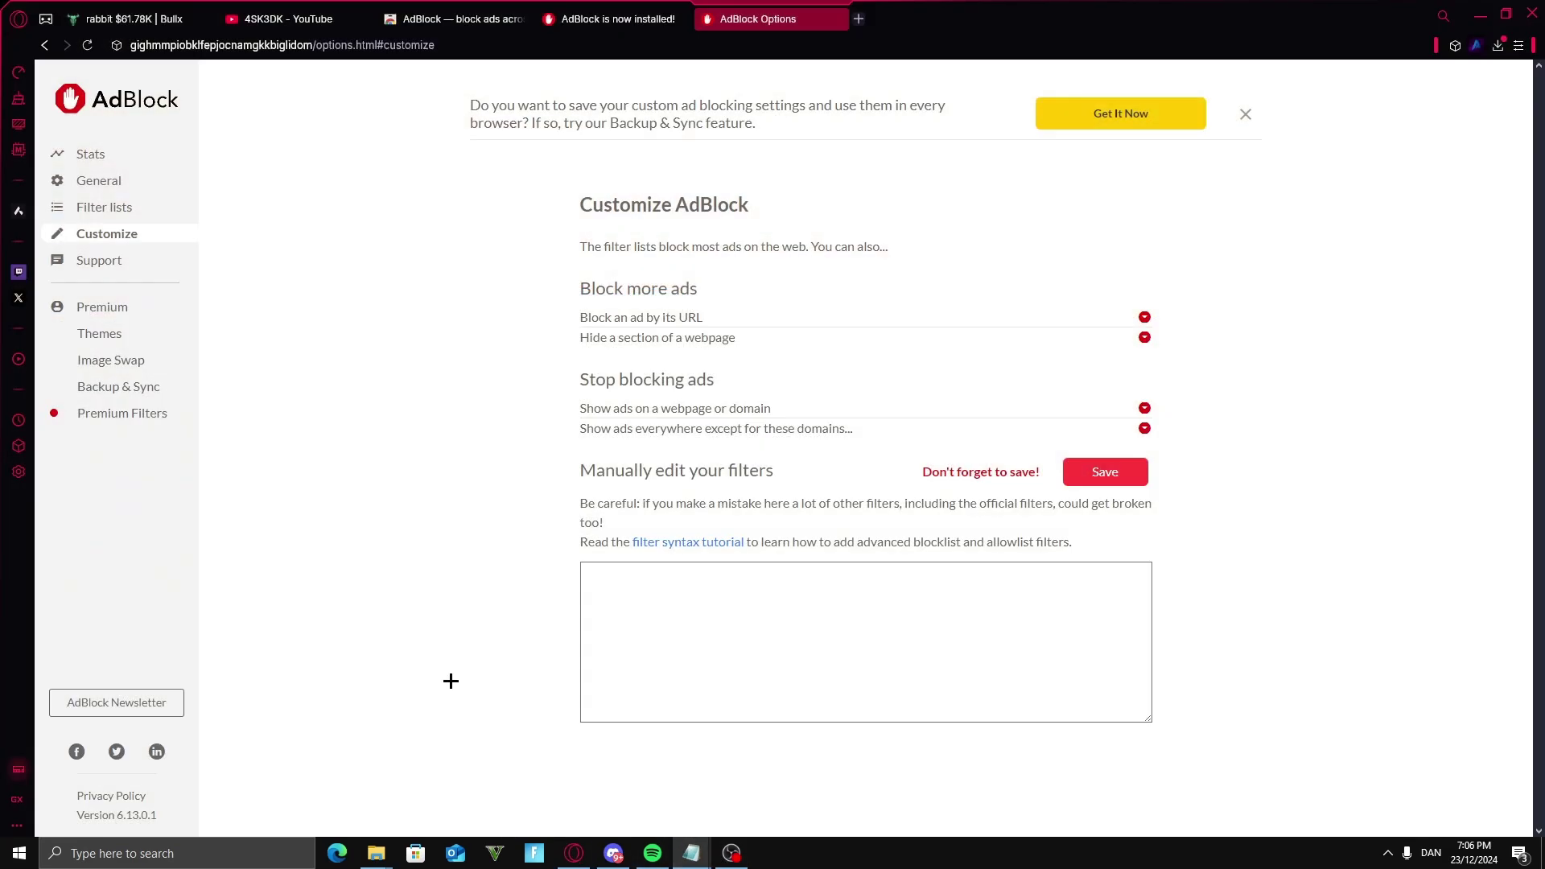
left_click(708, 606)
type("##.ant-modal-root:has(.ant-modal-content[style*=\"wallet-bg-DuIh0Vjg.png\"]) @@neo.bullx.io$document")
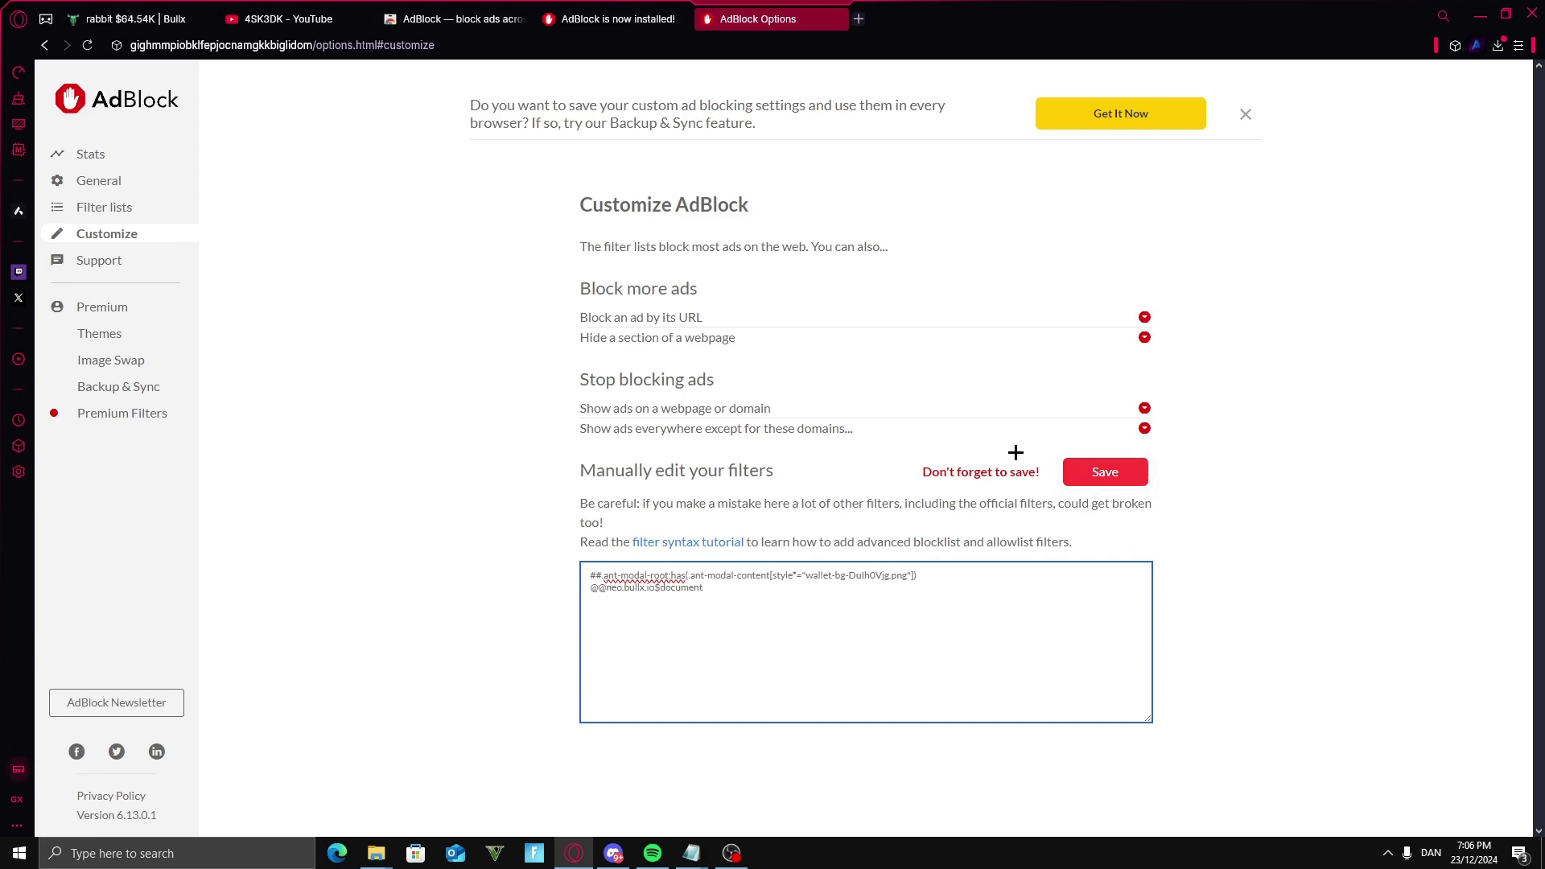
left_click(1103, 472)
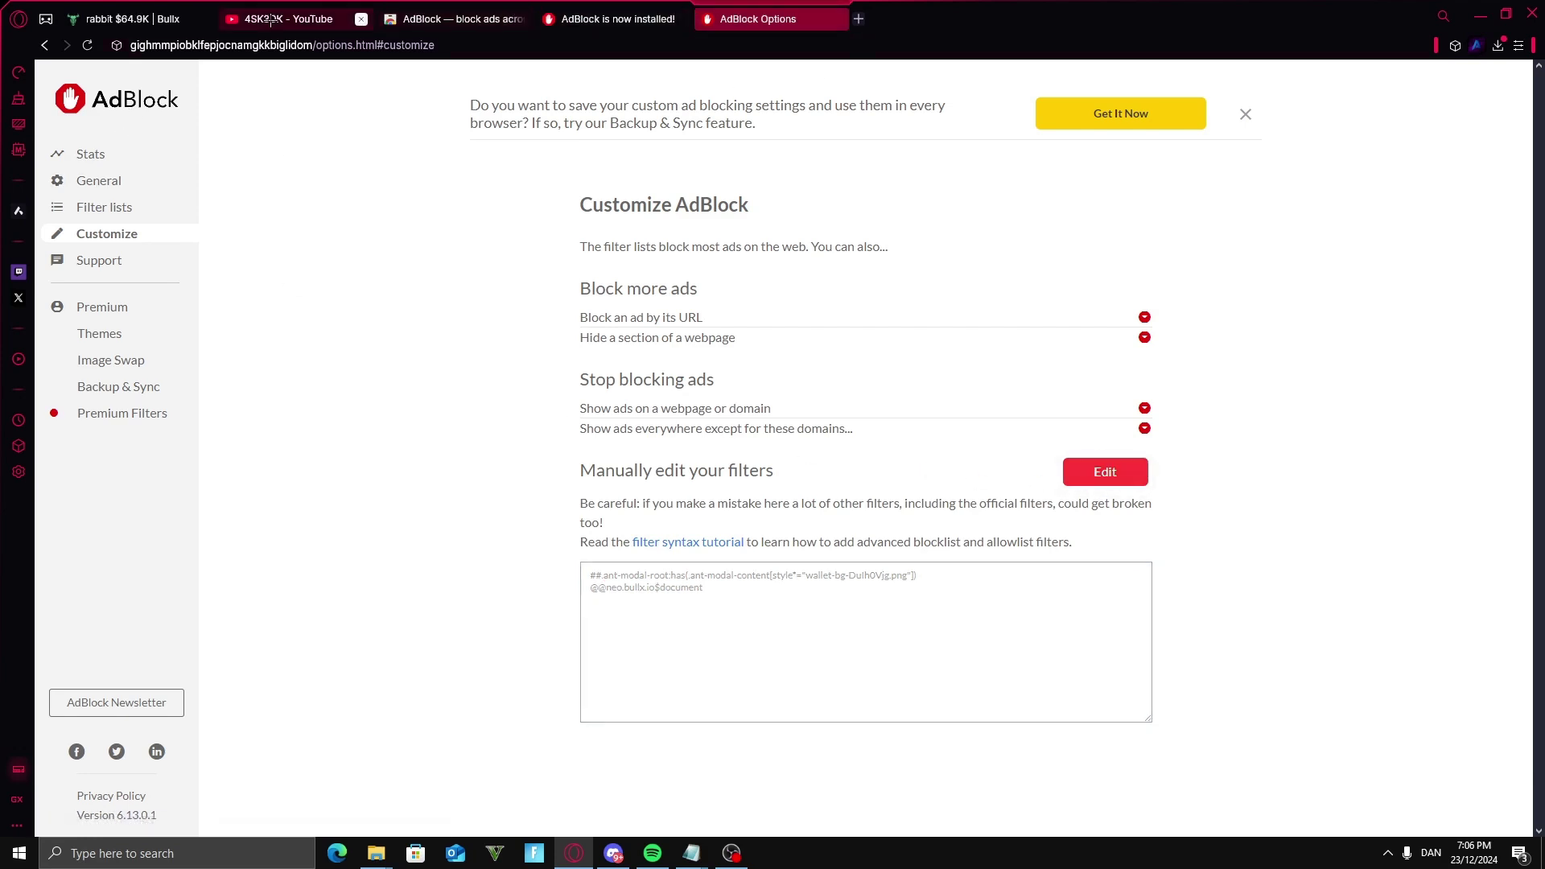
left_click(133, 19)
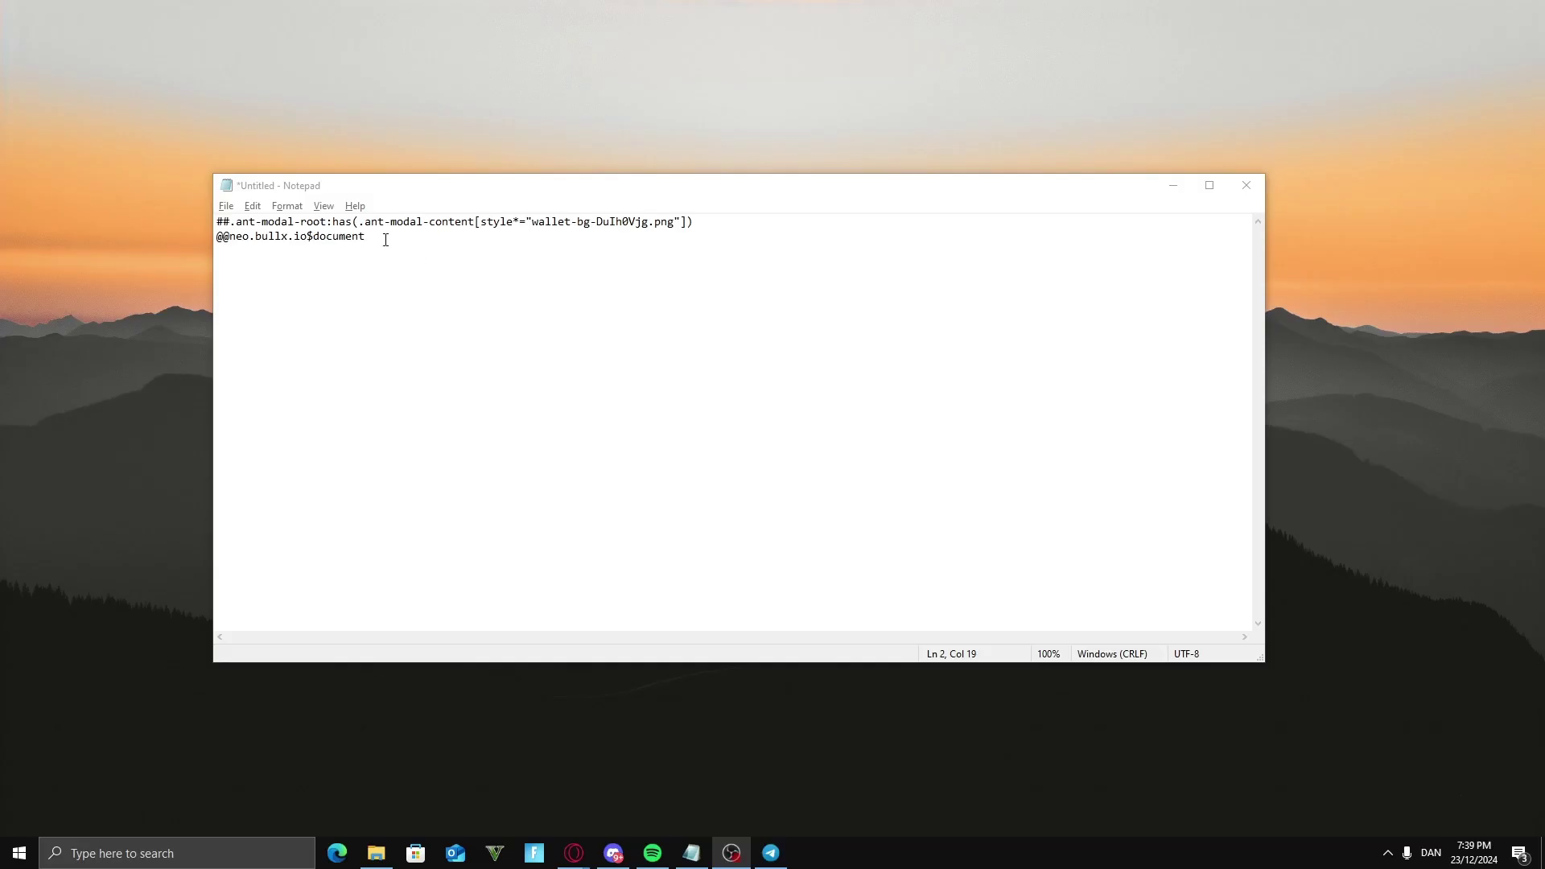
Select both filter rule lines in the Notepad notes.
left_click_drag(386, 239, 214, 211)
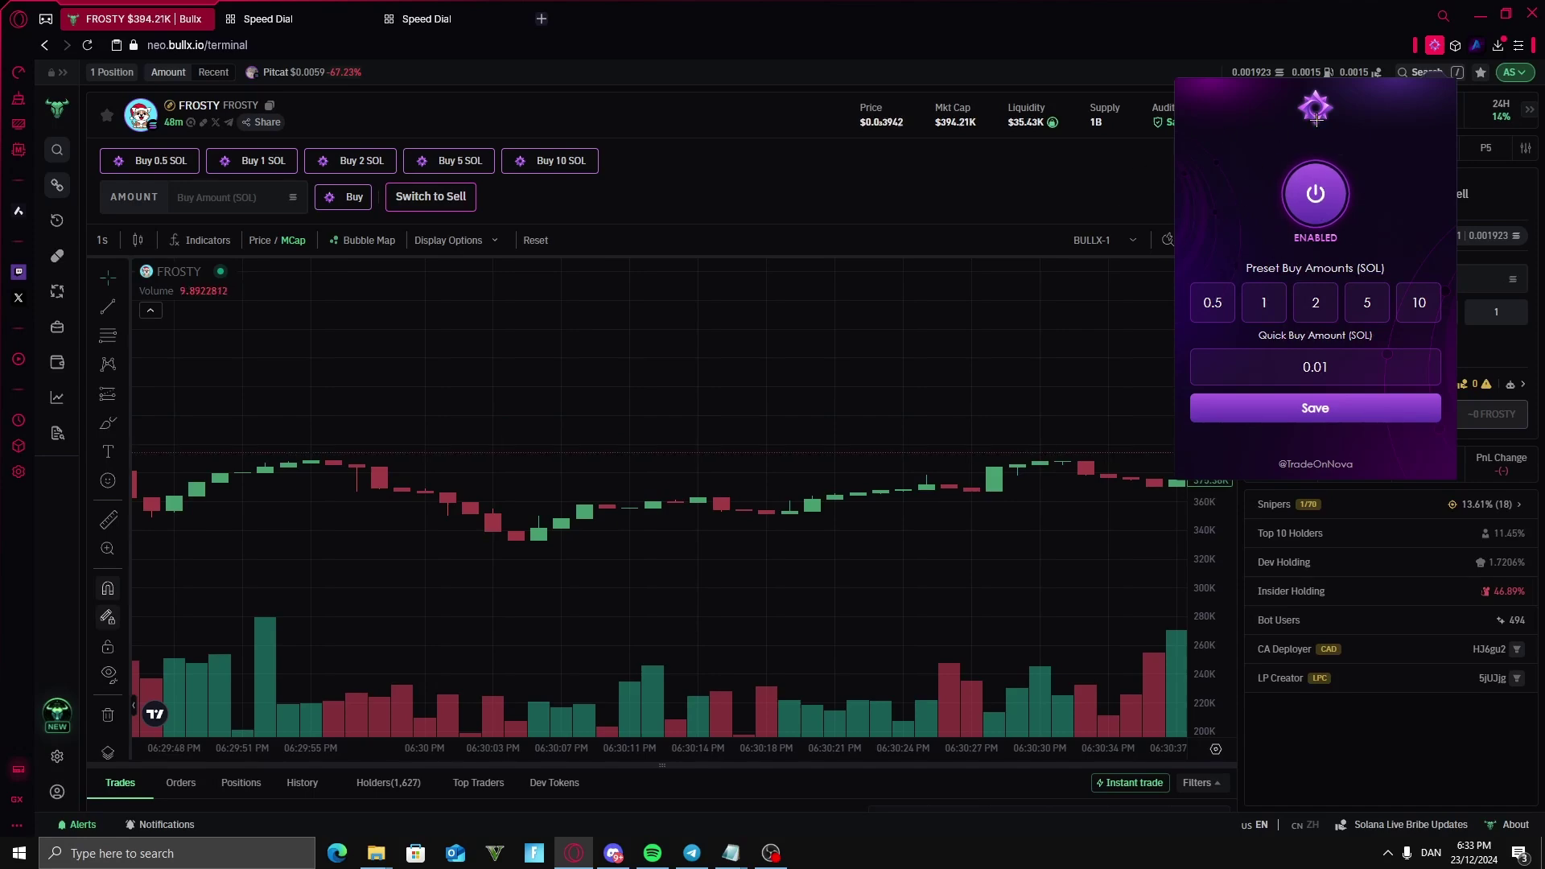
Go to click.tradeonnova.io in the empty tab and choose Connect Telegram.
left_click(455, 18)
type("c")
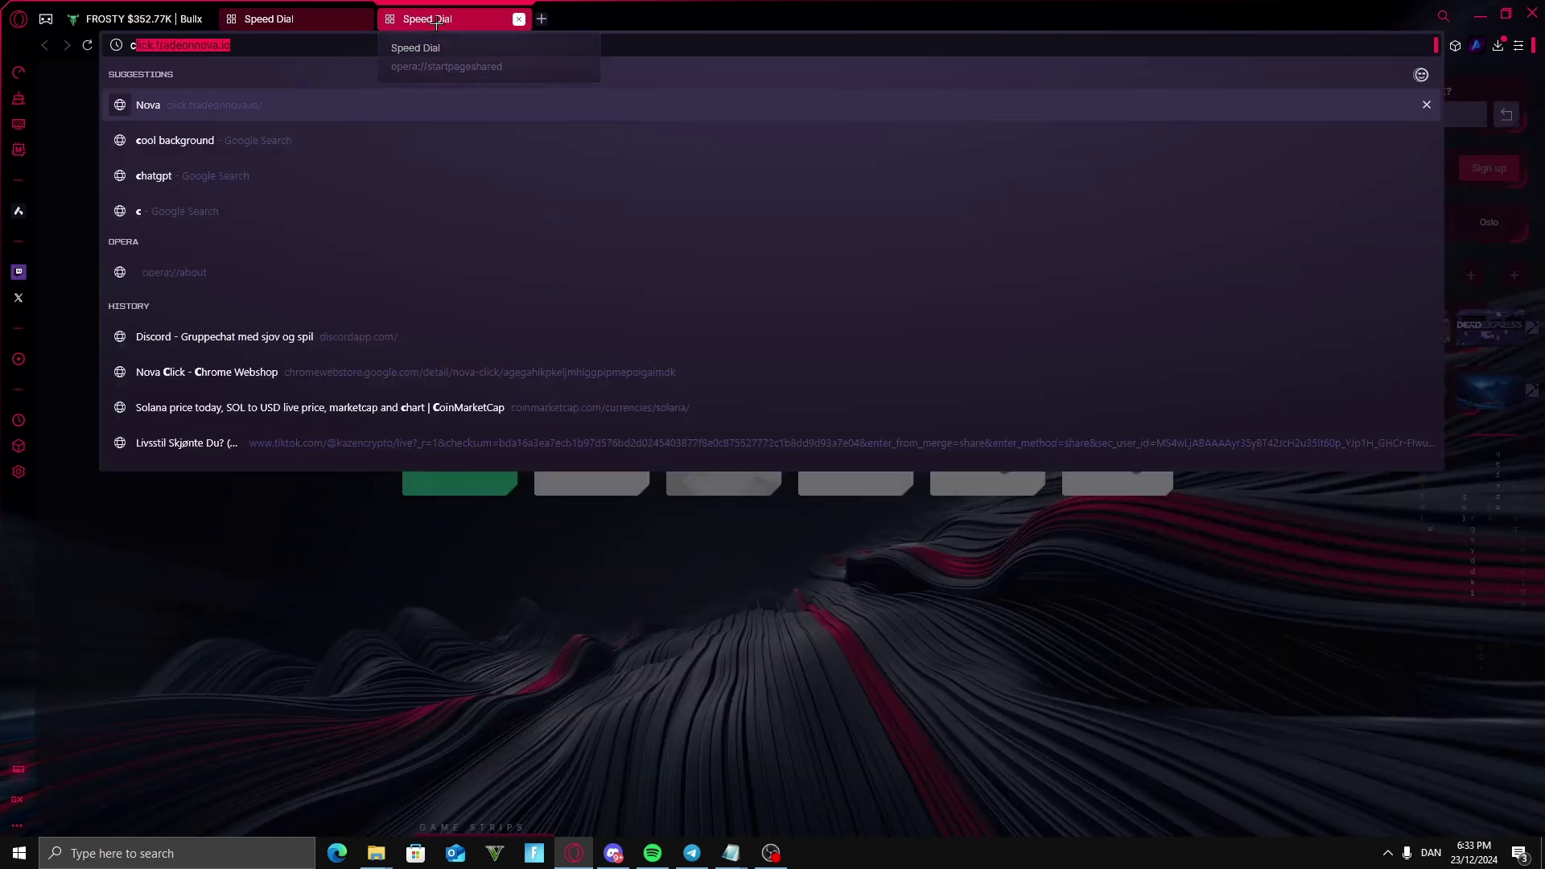
type("lick.tr")
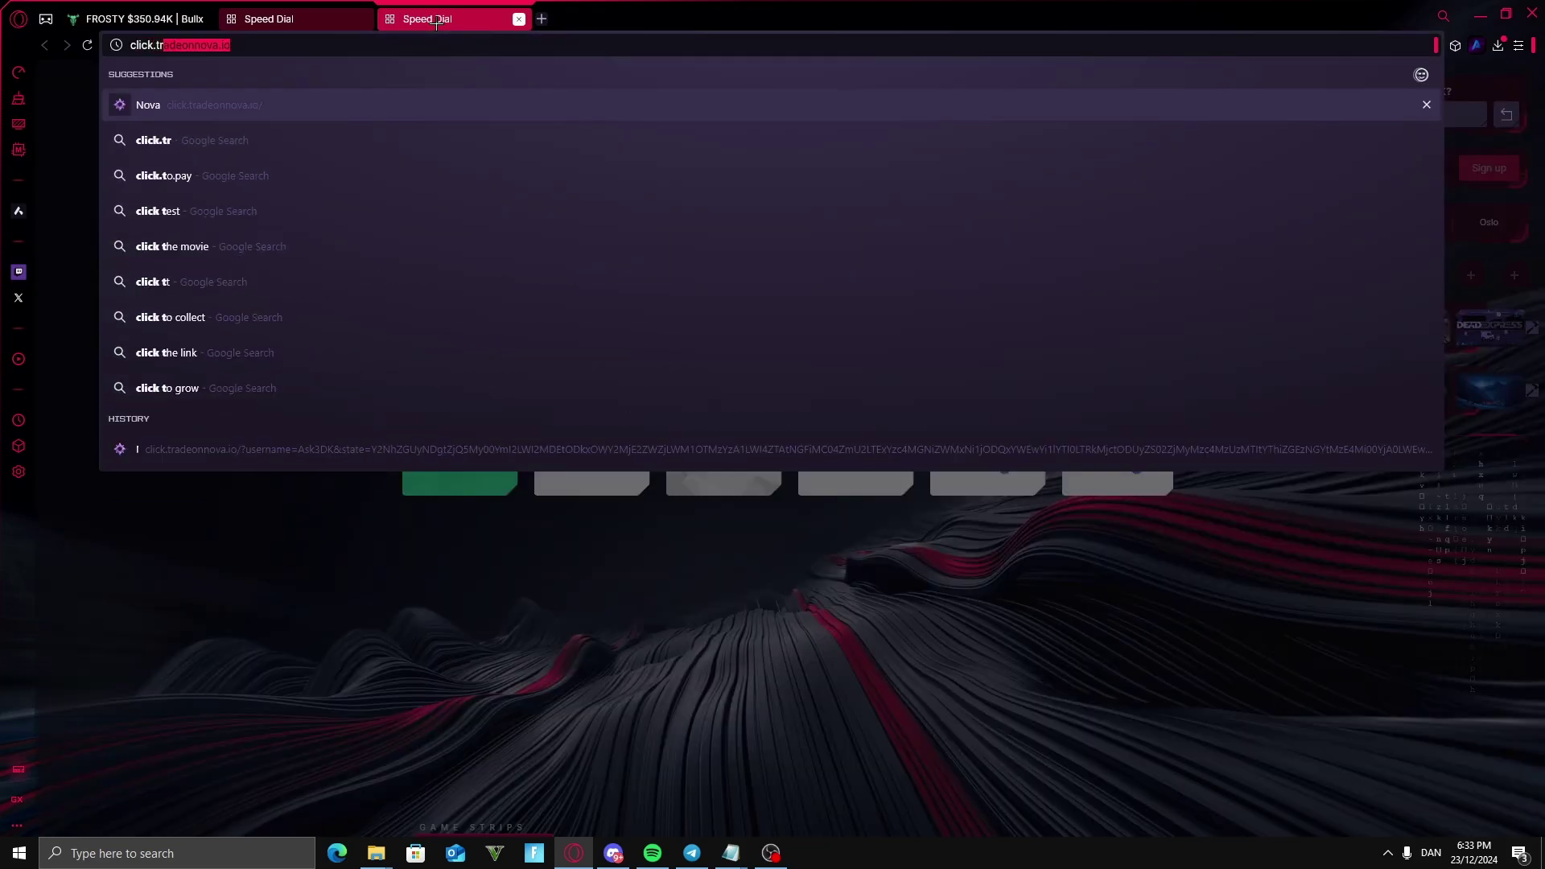
type("adeonnov")
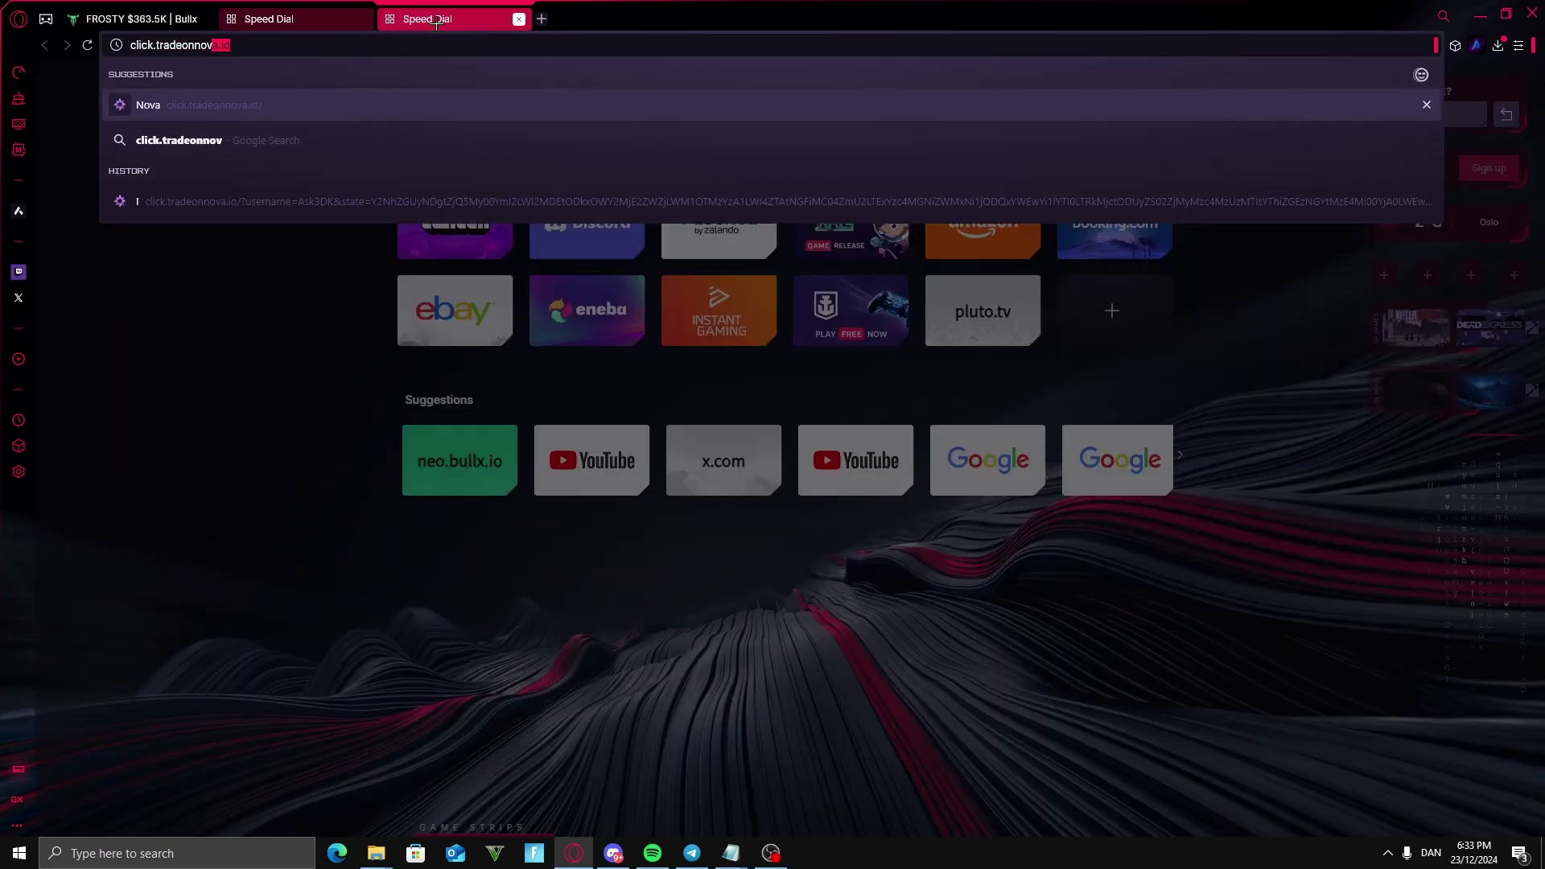
type("a.io")
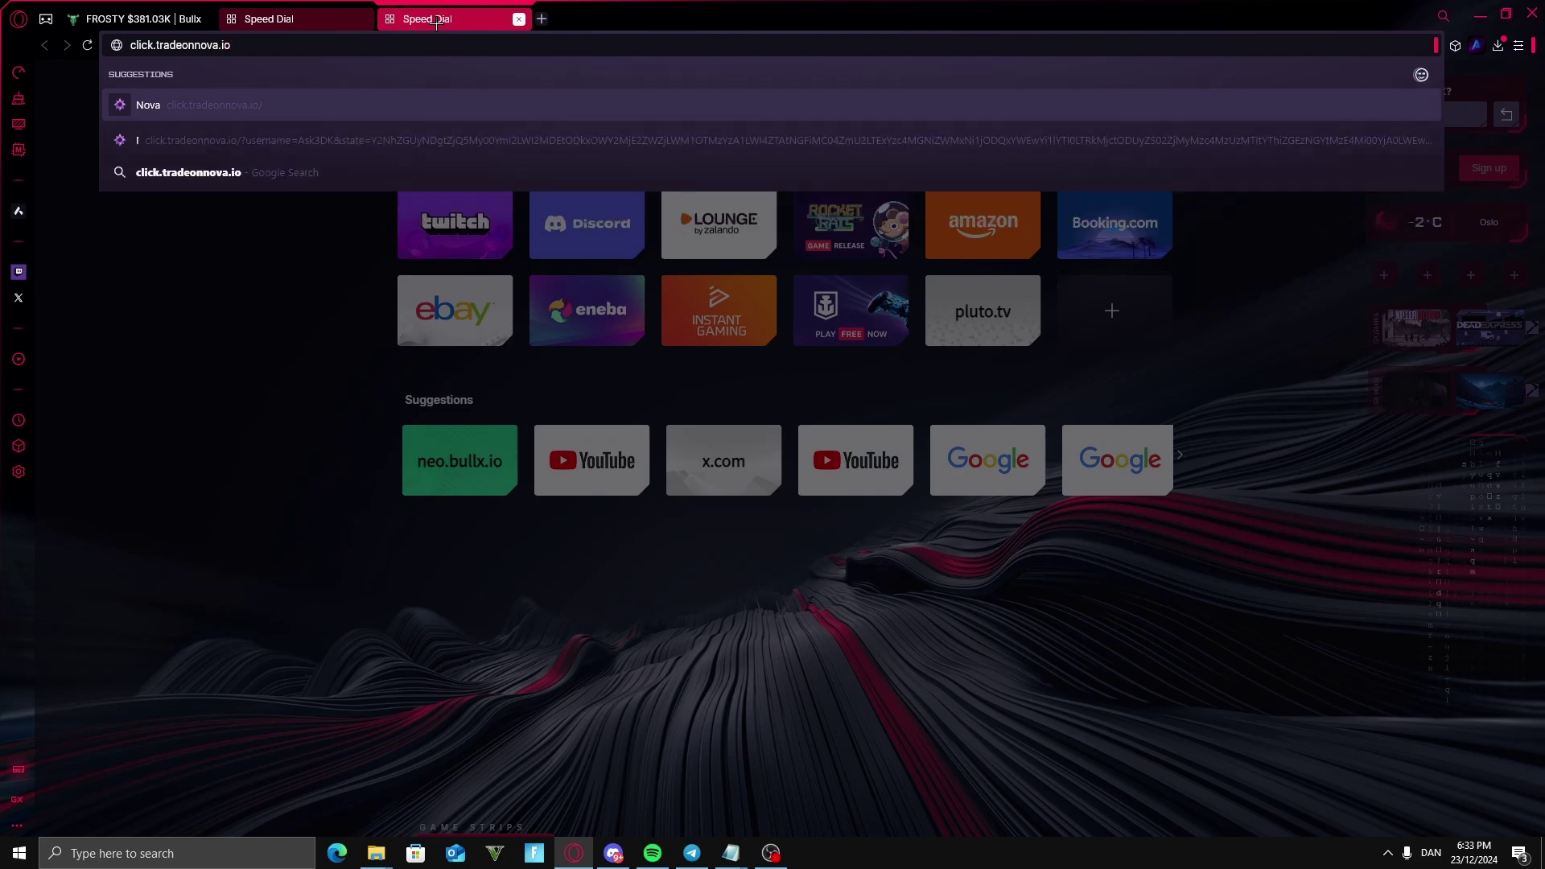
key("Return")
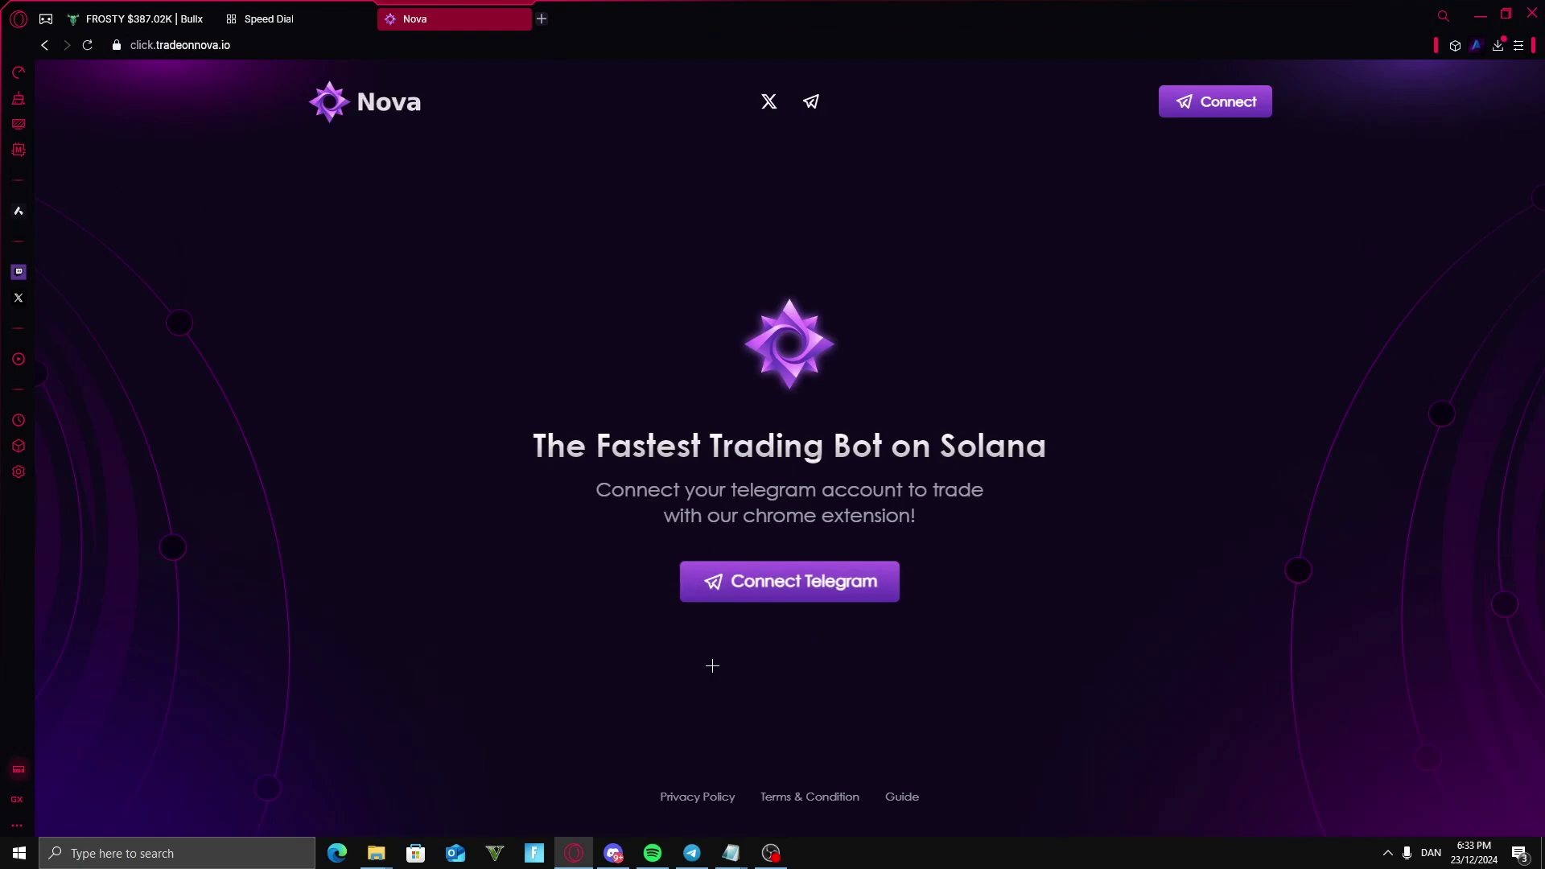
left_click(769, 575)
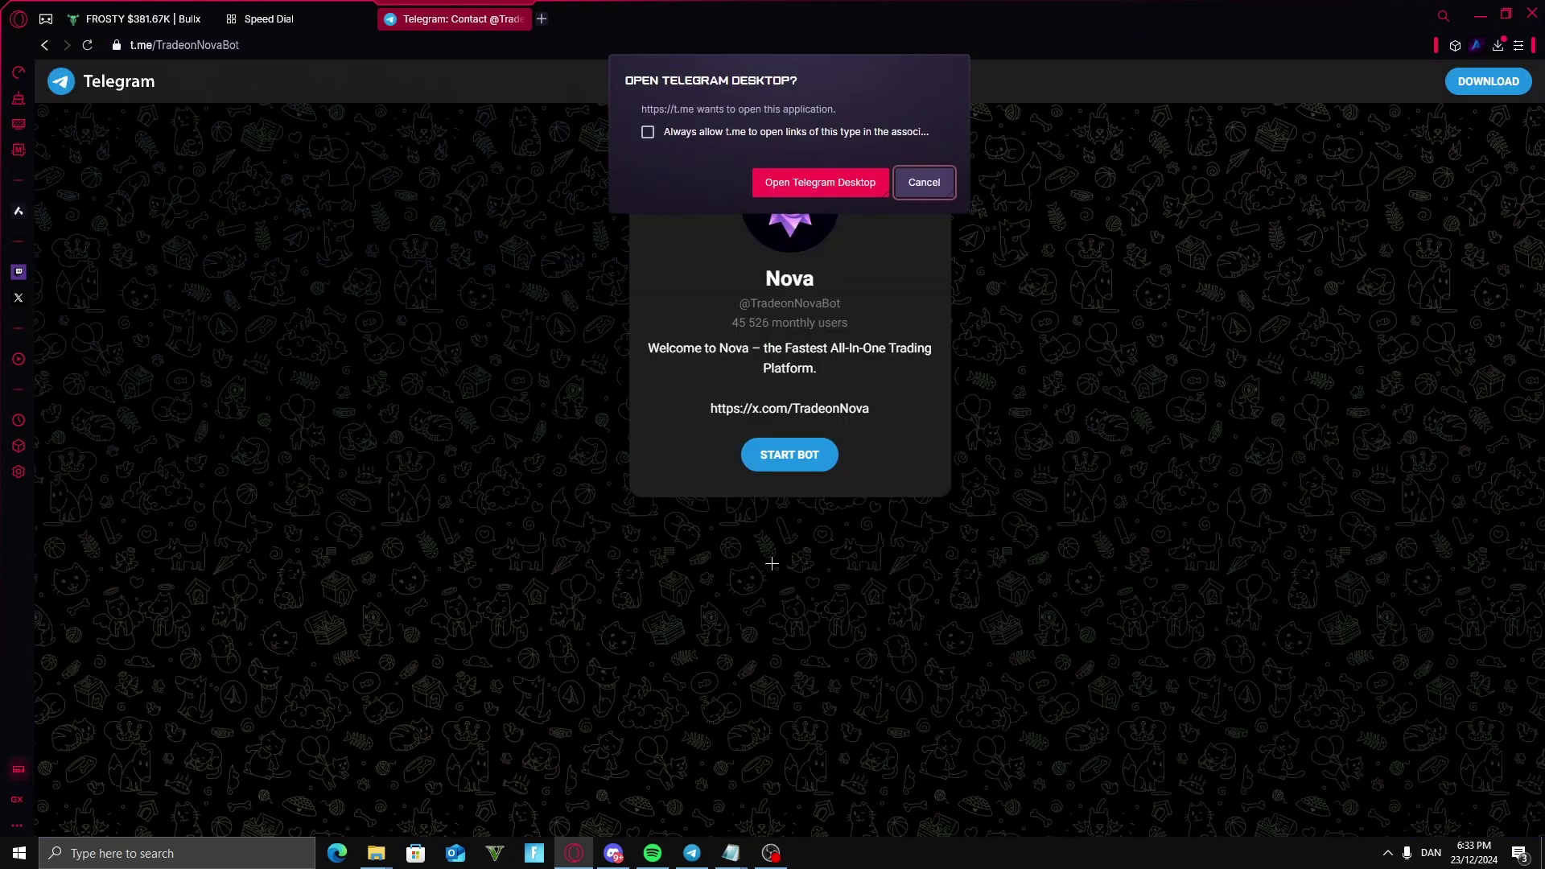
Start the Nova bot chat in Telegram Desktop and read its Nova Click introduction.
left_click(820, 182)
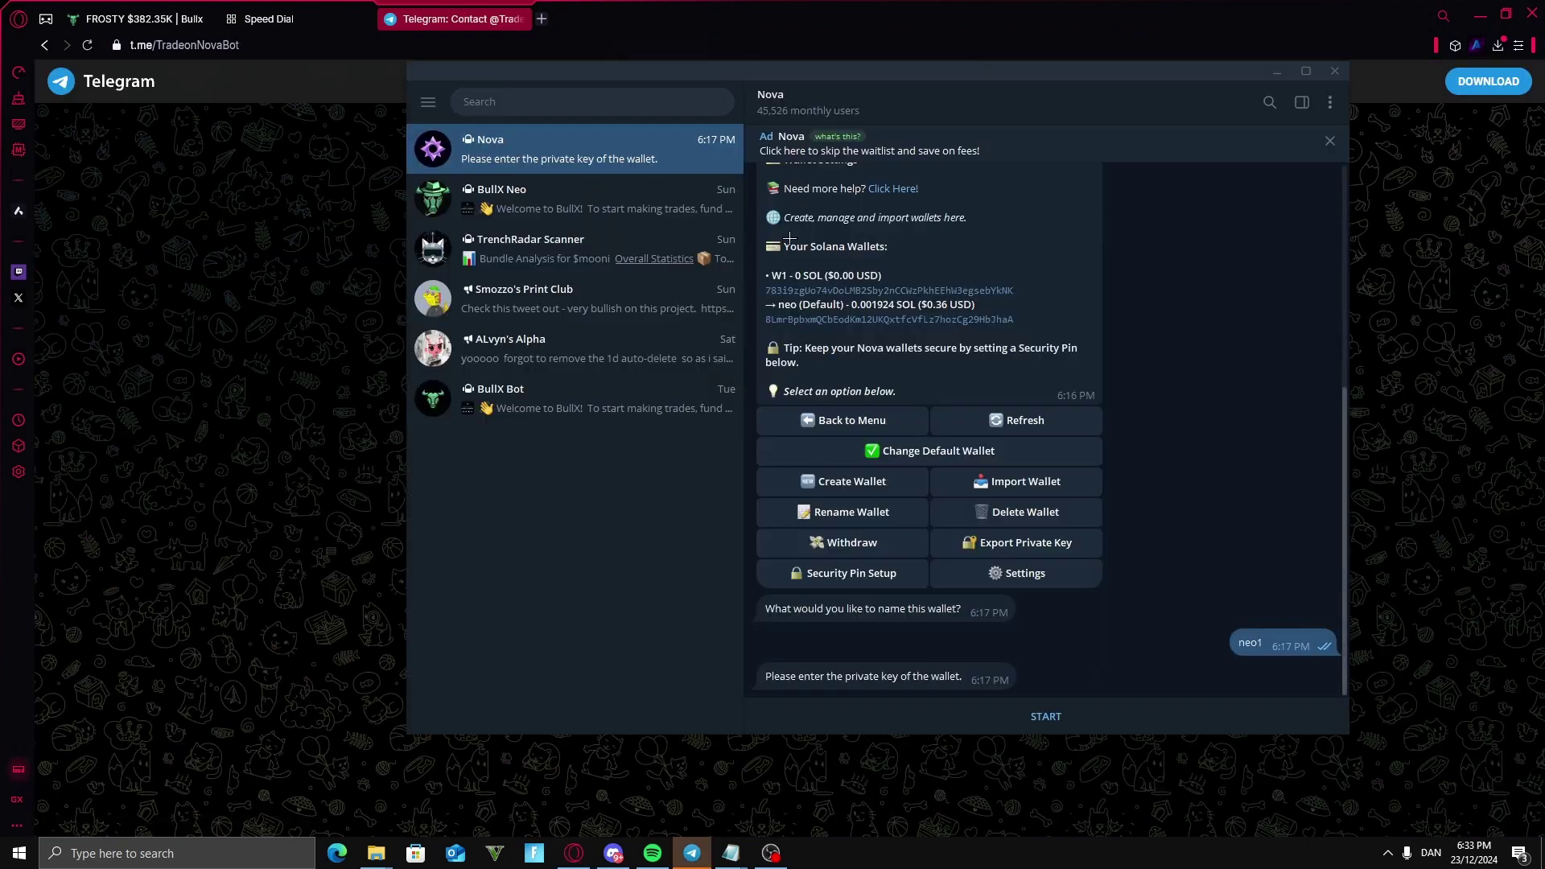
left_click(1068, 715)
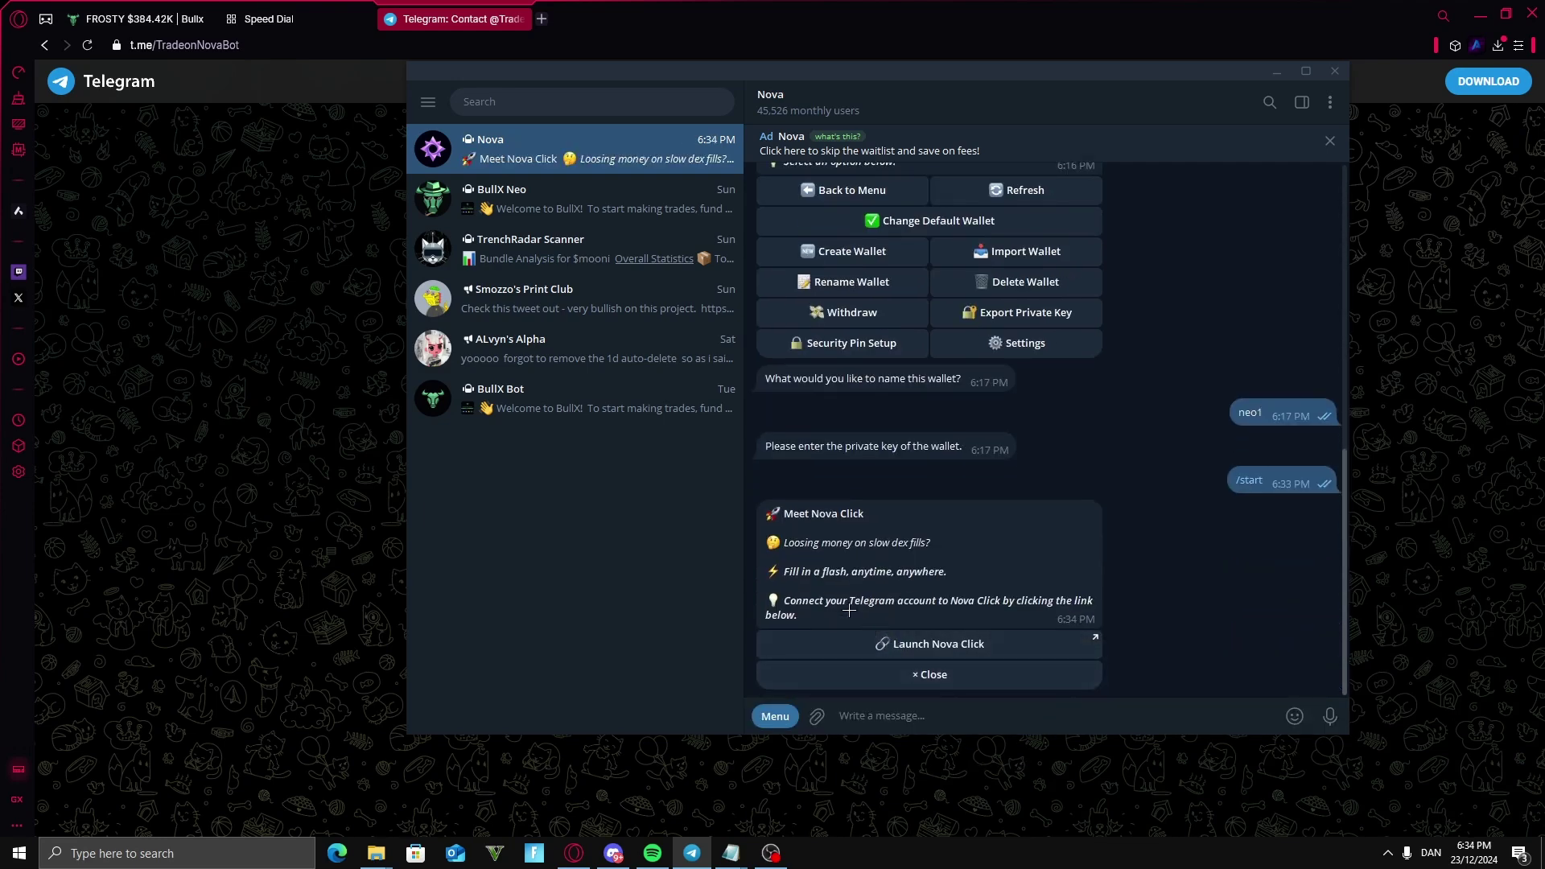
left_click_drag(790, 515, 915, 560)
left_click(813, 540)
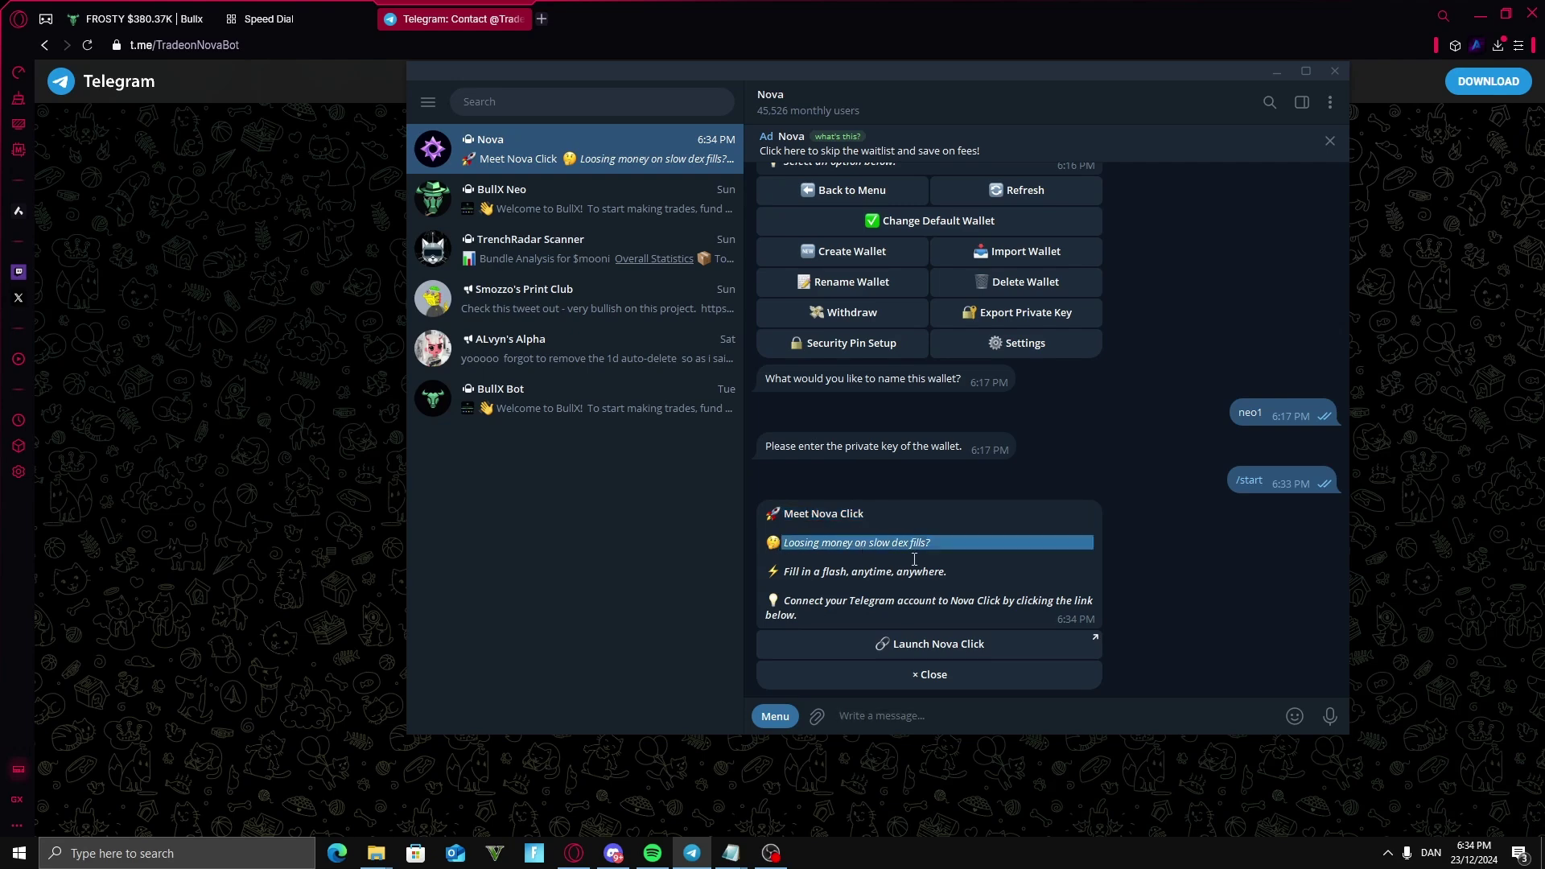
left_click(869, 584)
left_click_drag(783, 572, 852, 613)
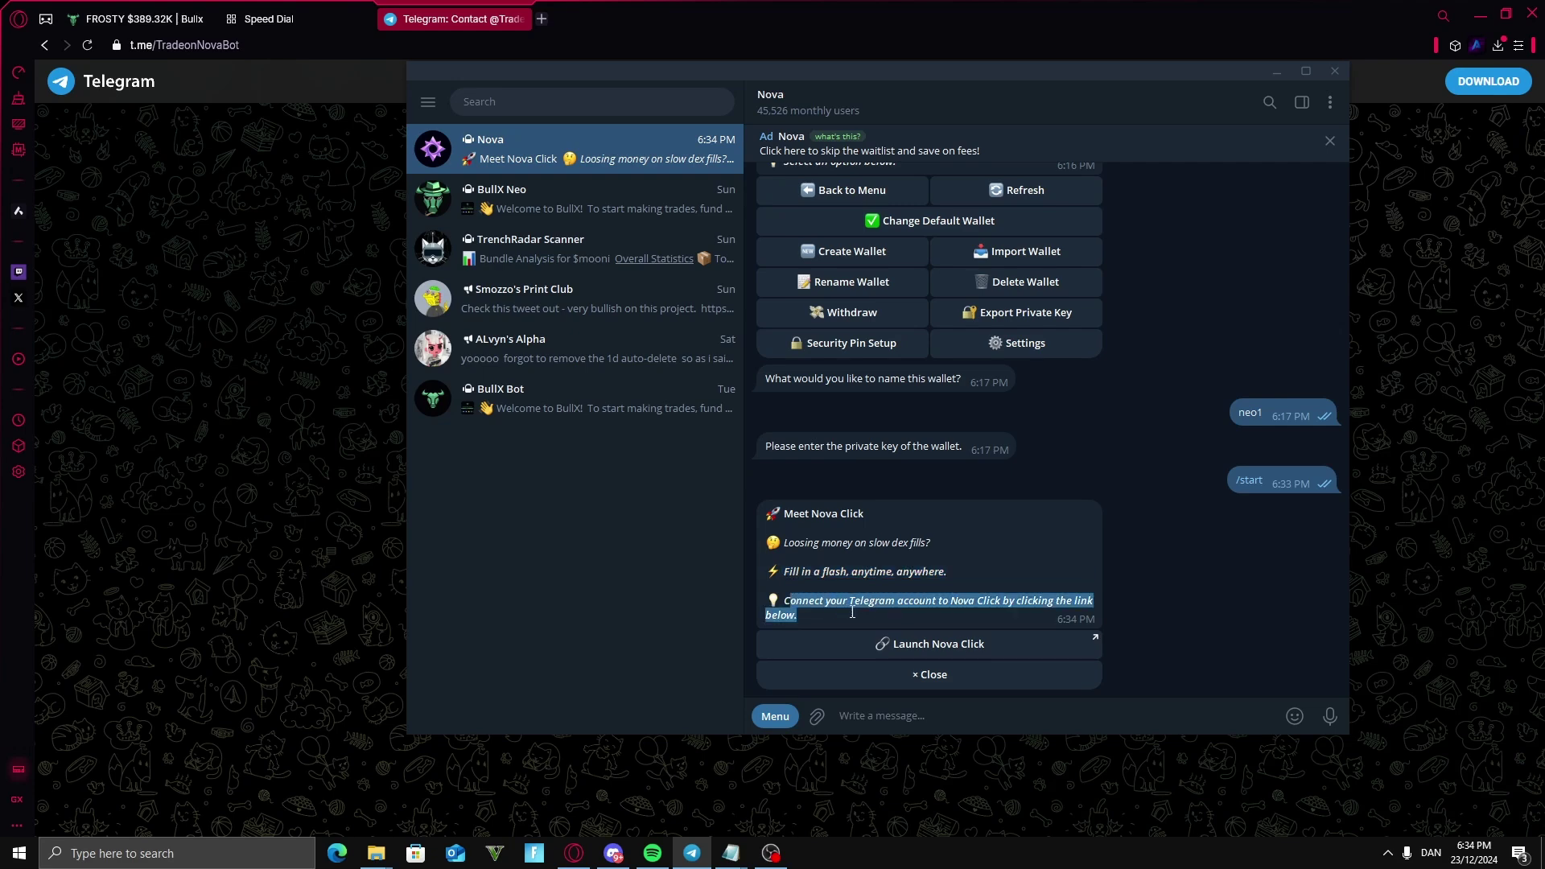
left_click(881, 613)
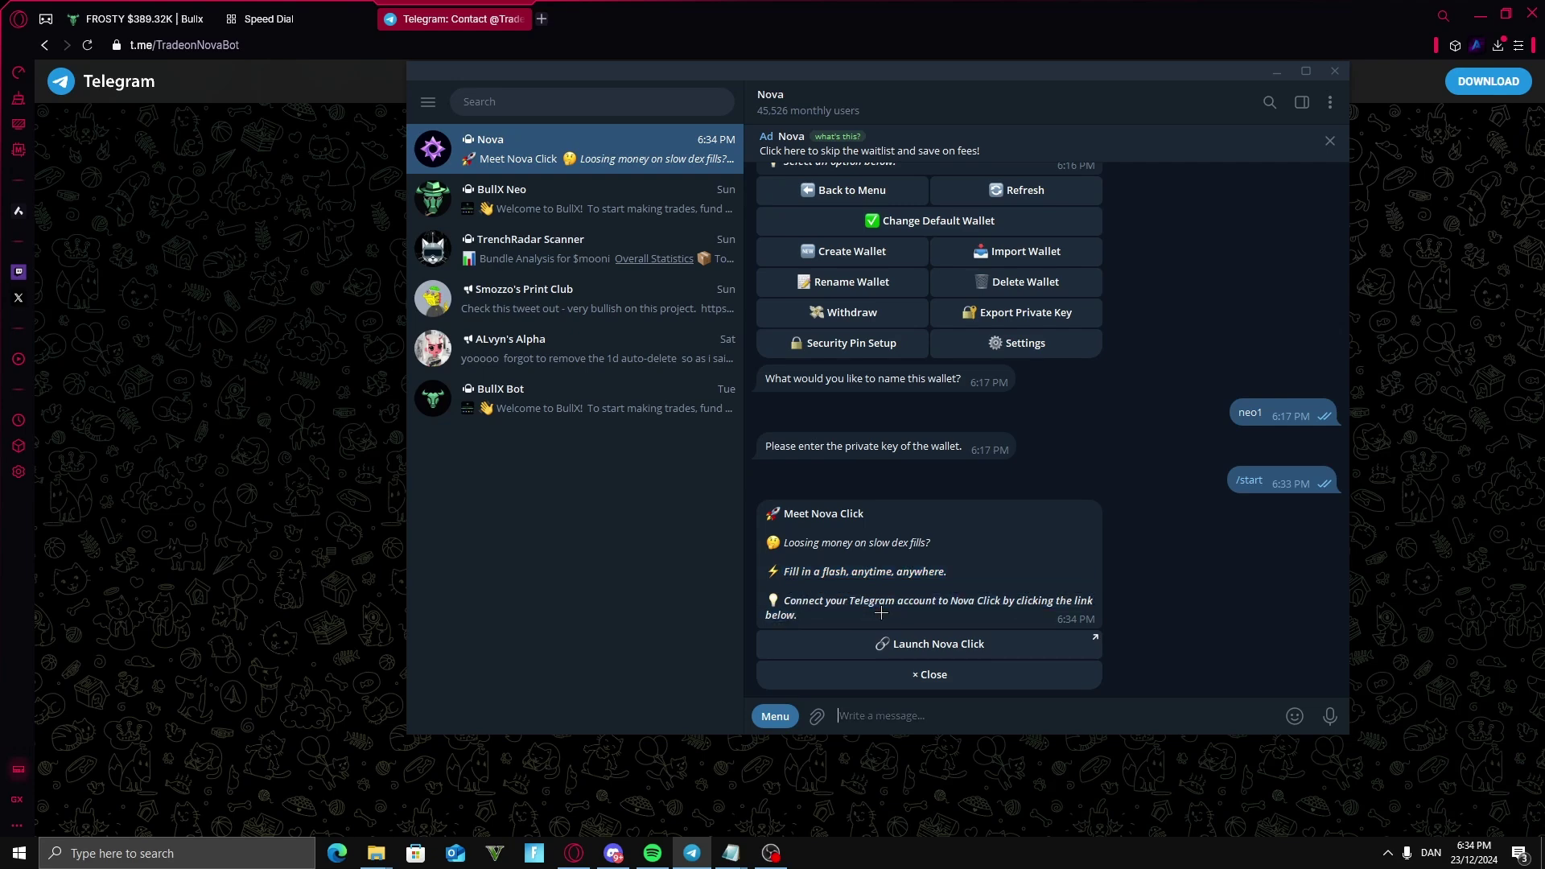
Launch Nova Click from the bot message and confirm the 'Successfully connected to Nova Click!' reply.
left_click(938, 648)
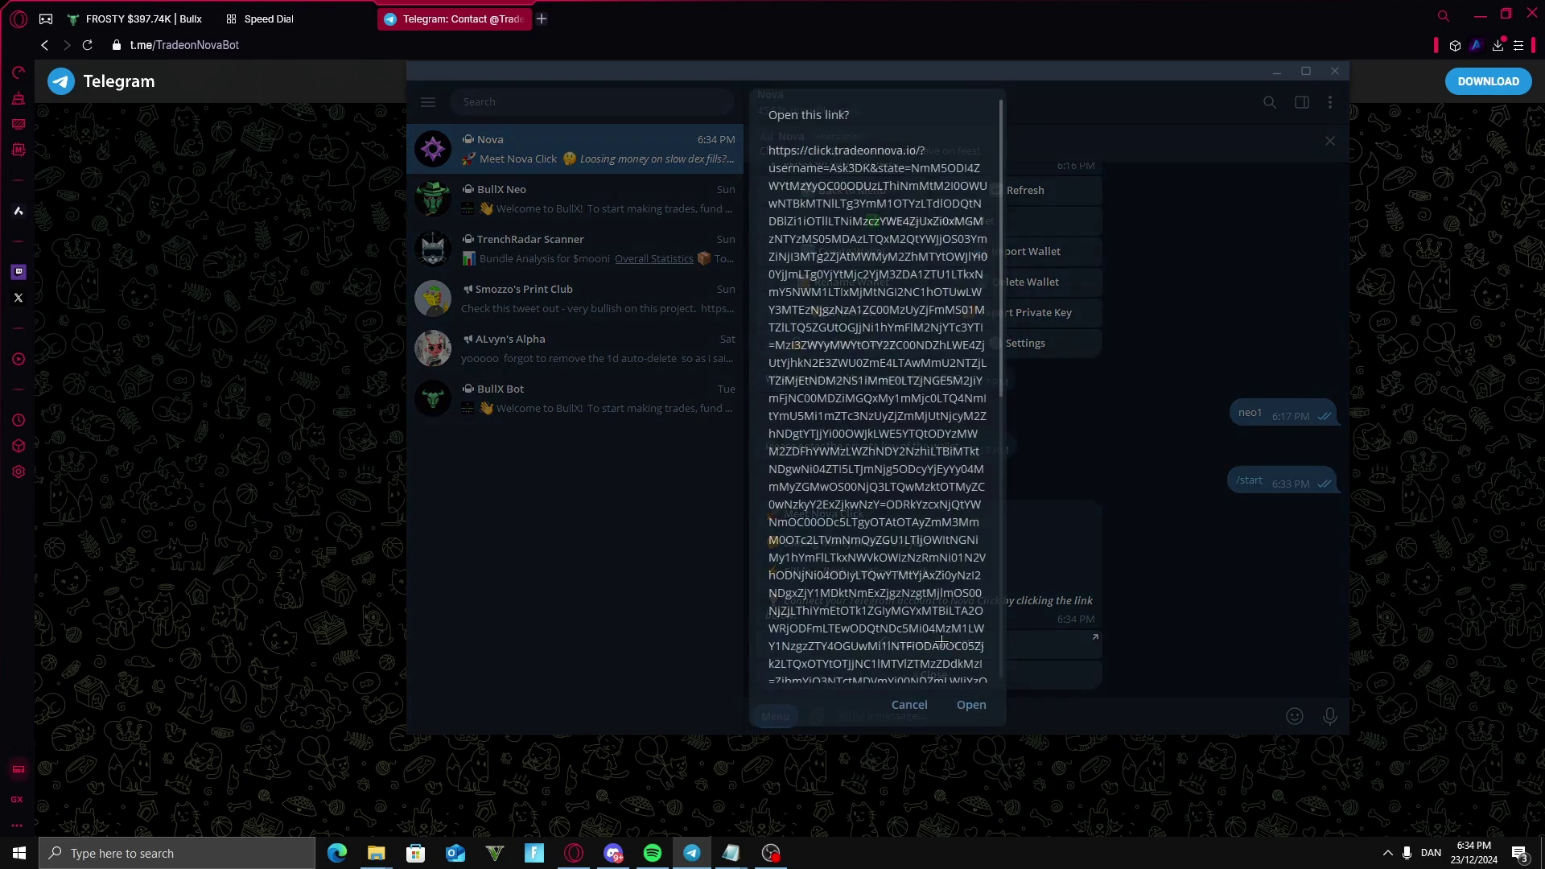
left_click(972, 706)
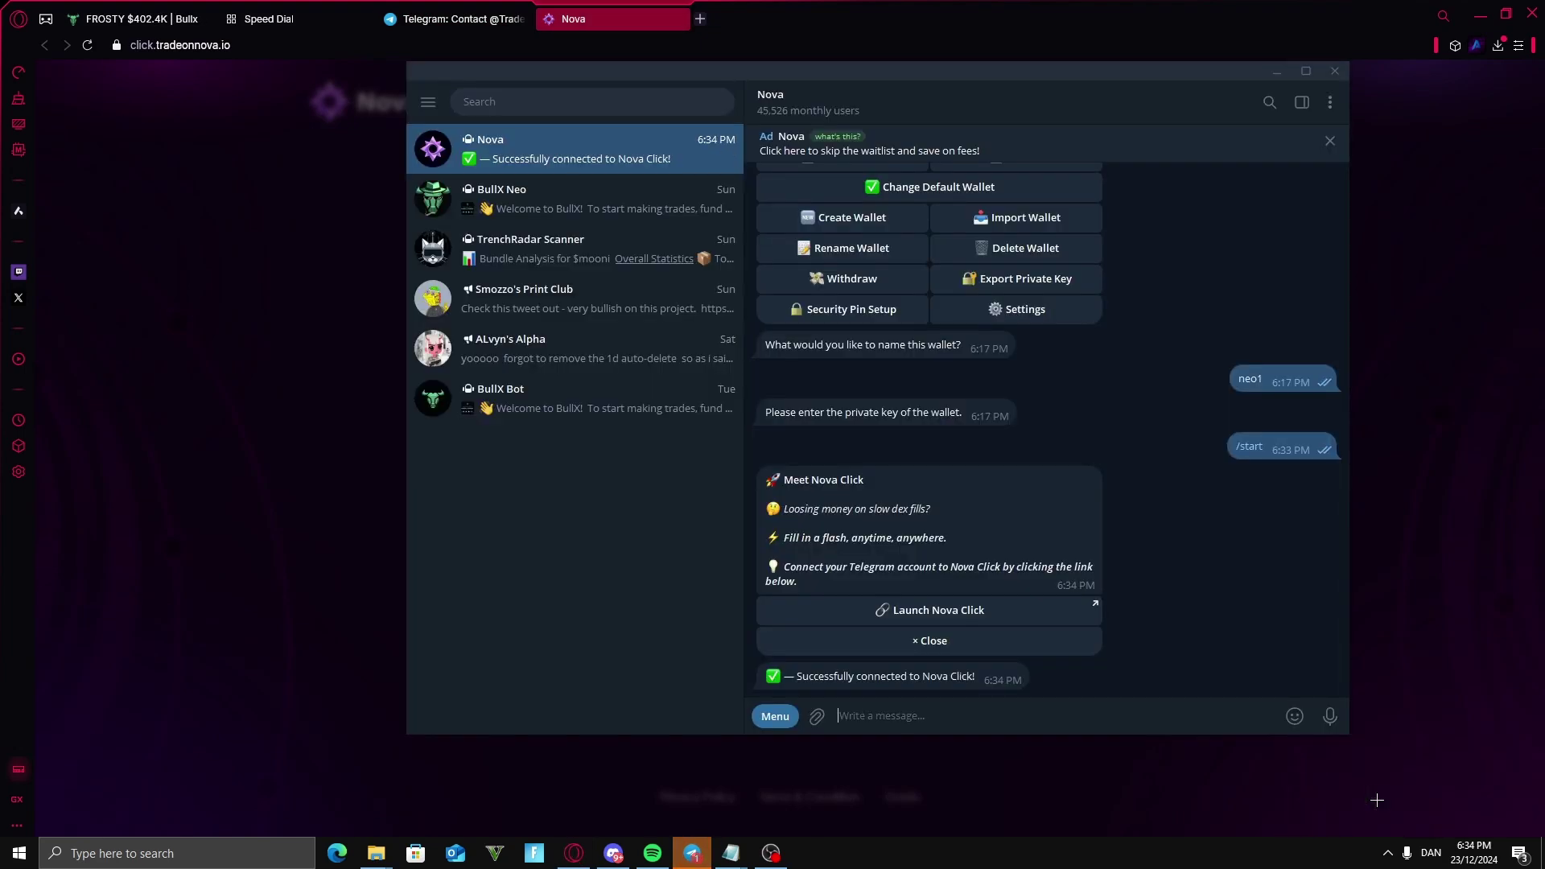
left_click(1416, 801)
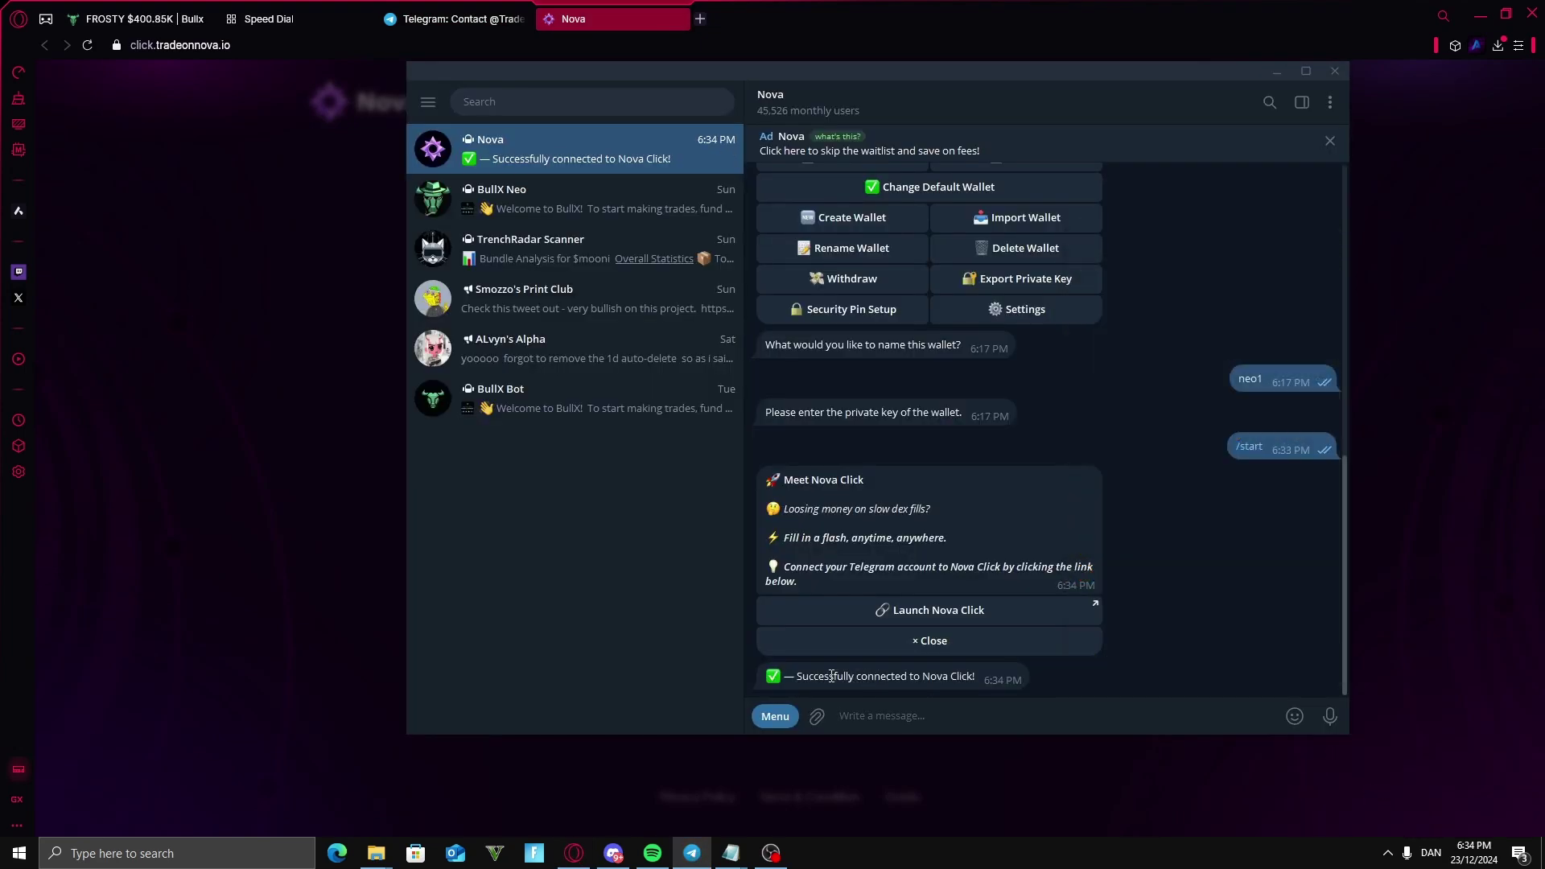
left_click_drag(805, 673, 950, 676)
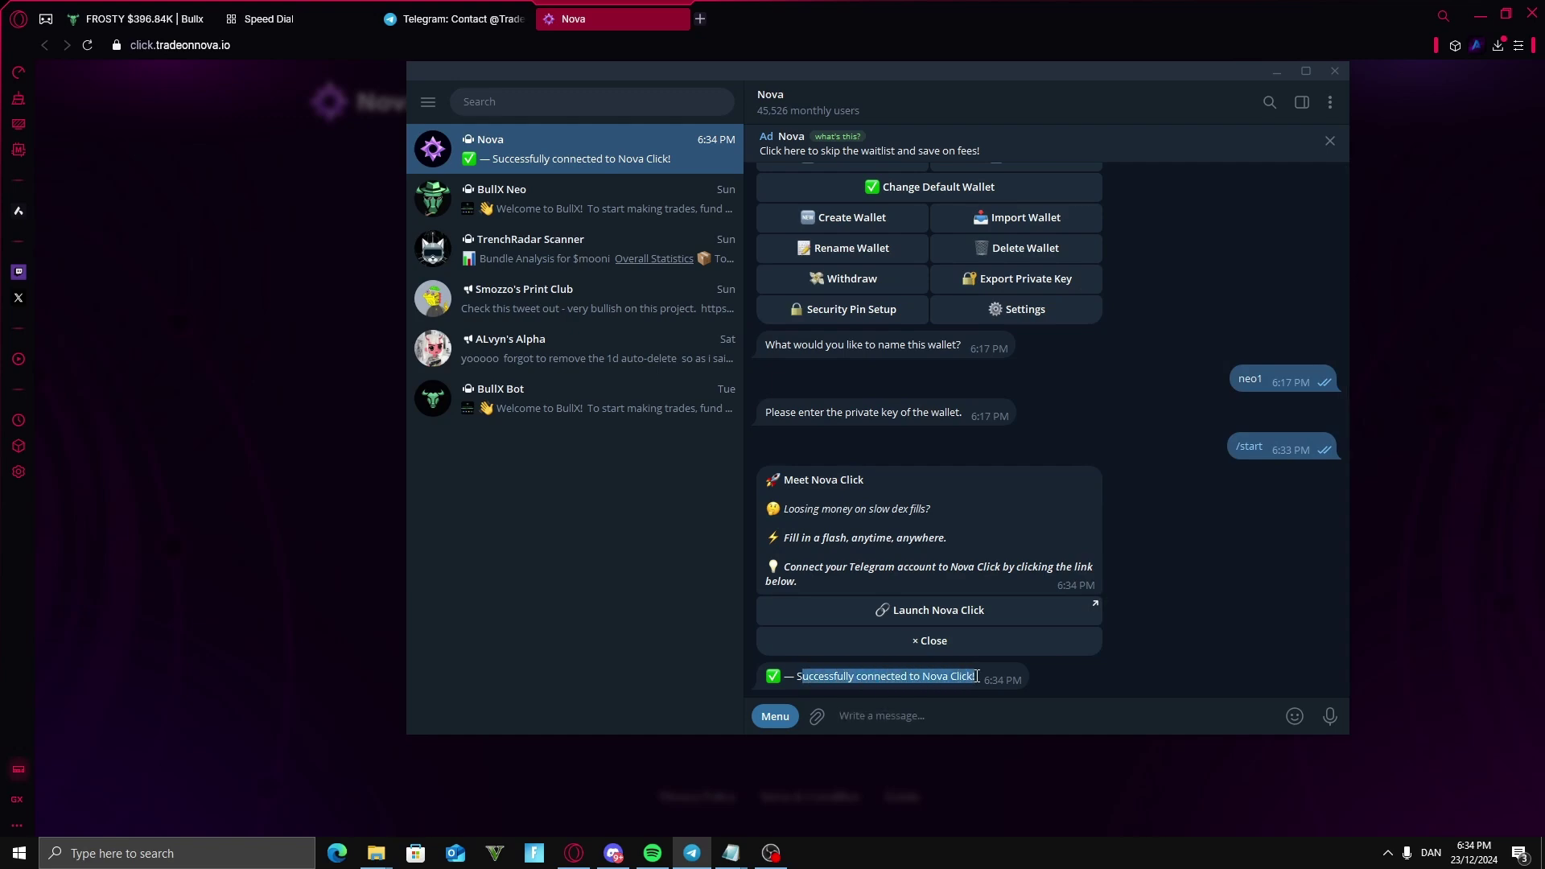
Open the RICK token from About to Graduate, buy 0.2 SOL instantly, and view Nova's notification.
left_click(1079, 783)
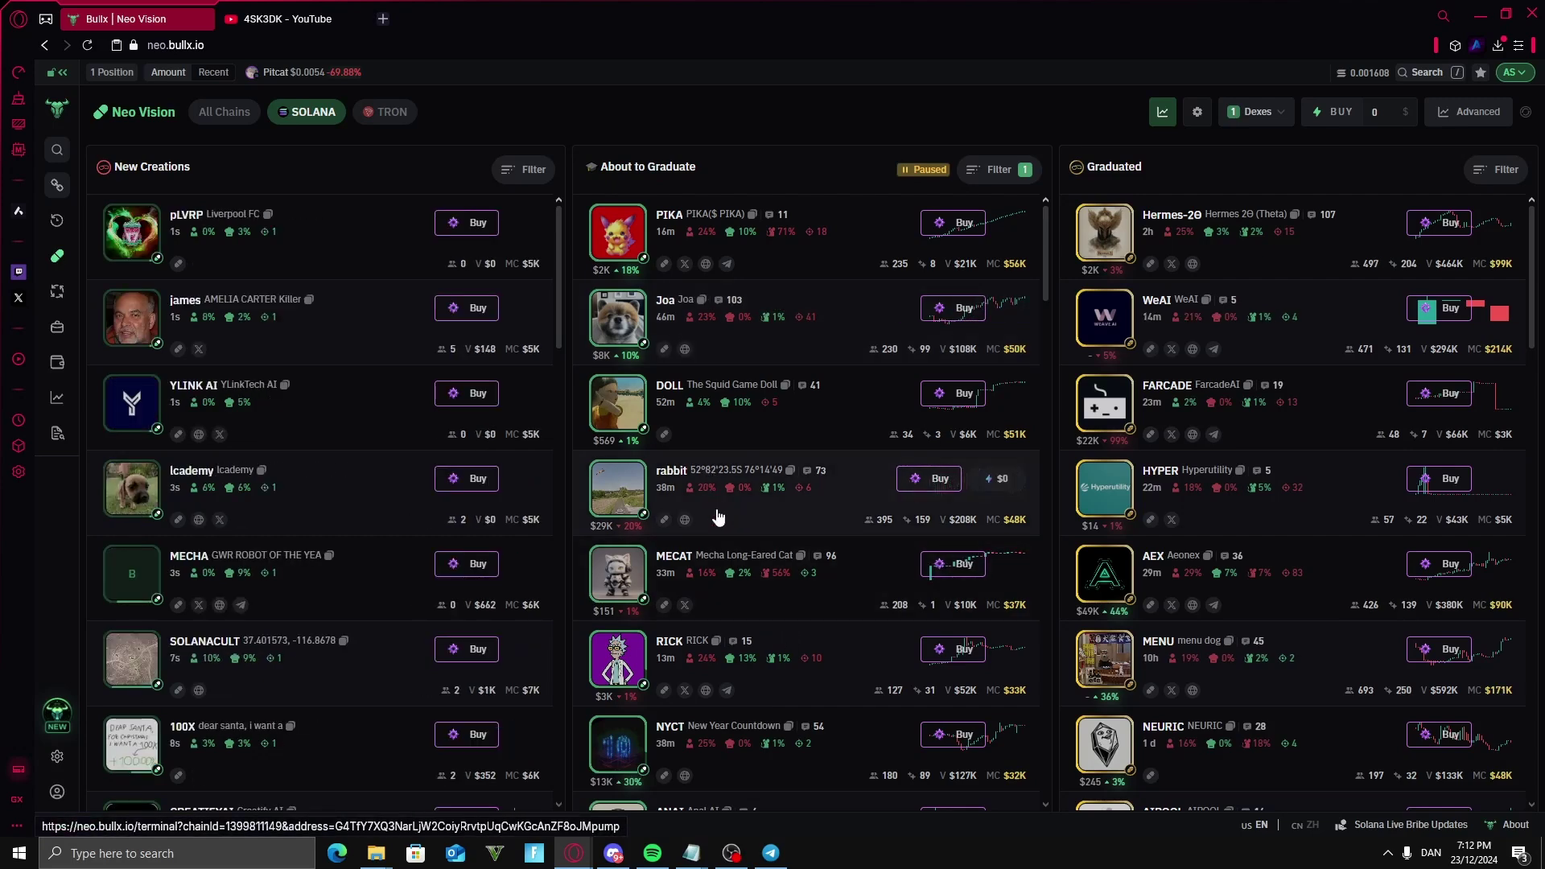
left_click(692, 640)
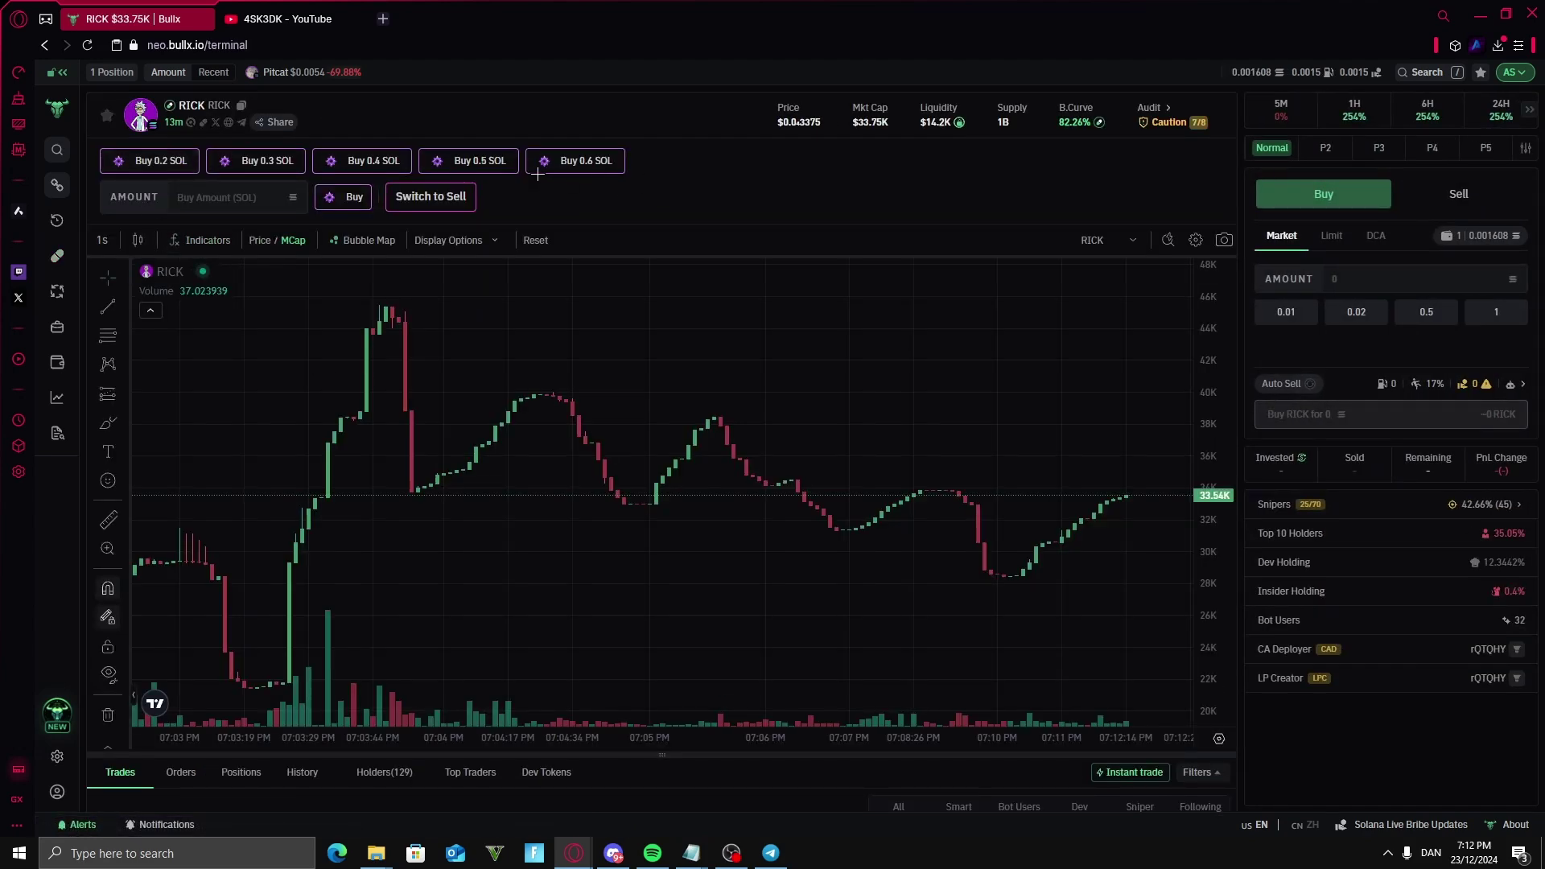
left_click(170, 165)
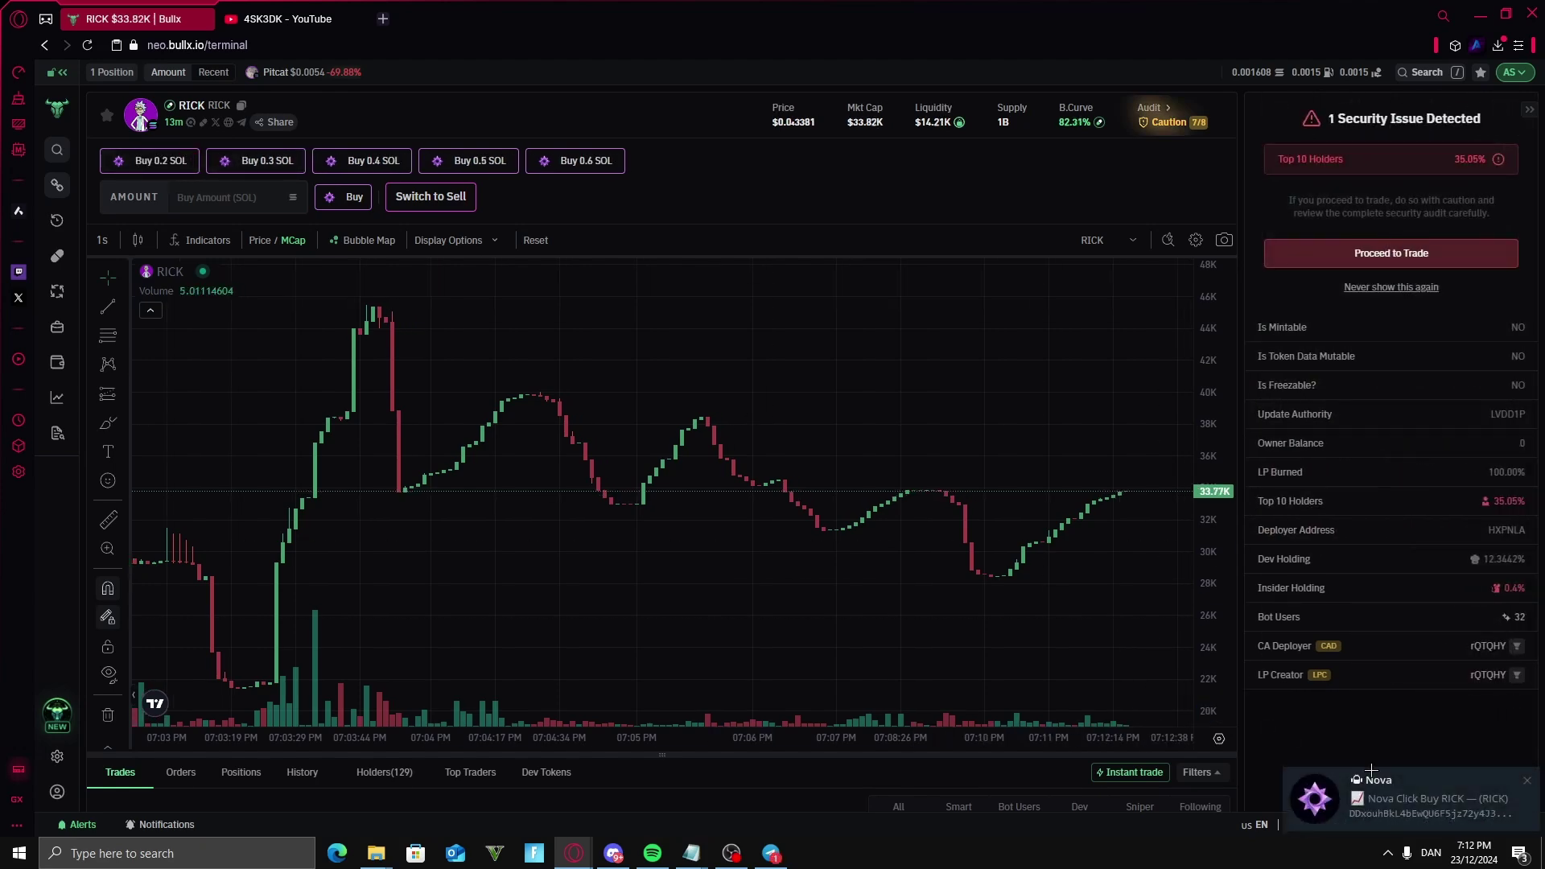
left_click(1416, 798)
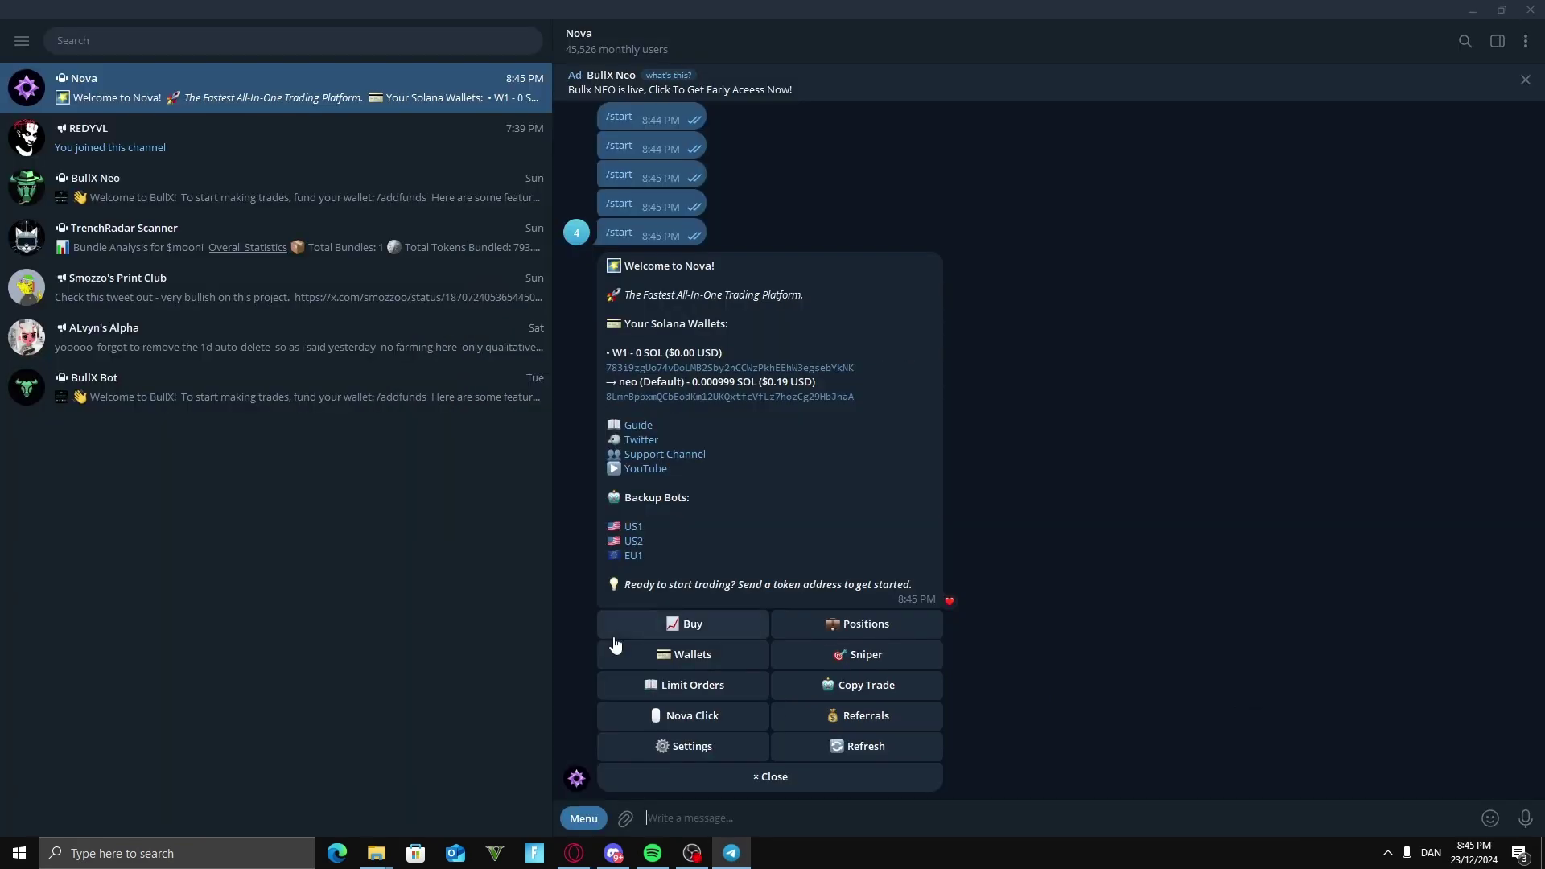
In the Nova bot settings, confirm buys are set to Ultra speed.
left_click(677, 748)
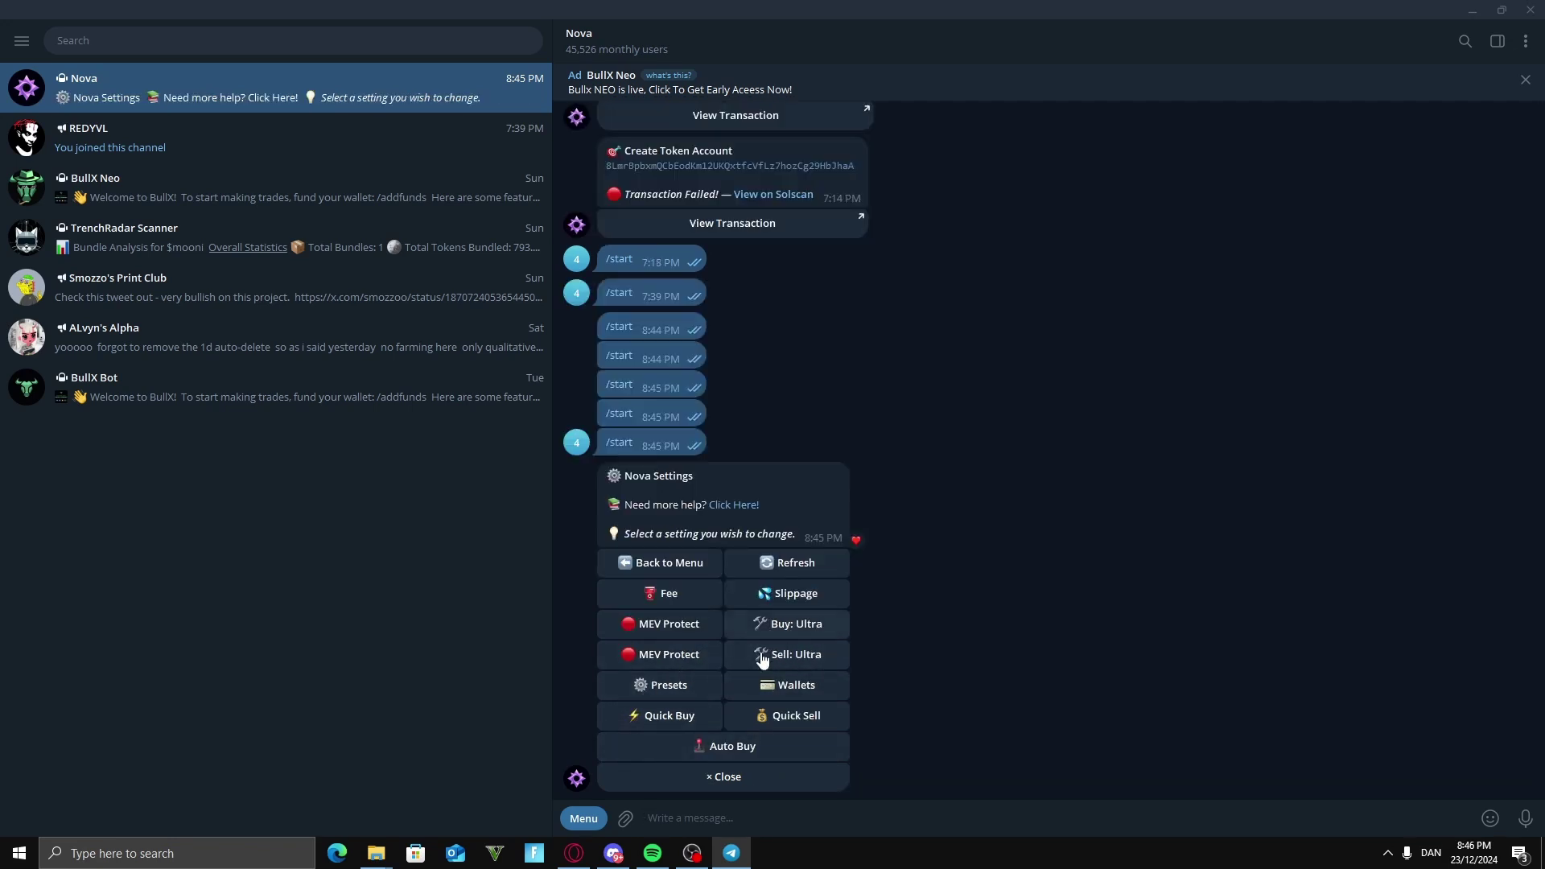
left_click(811, 635)
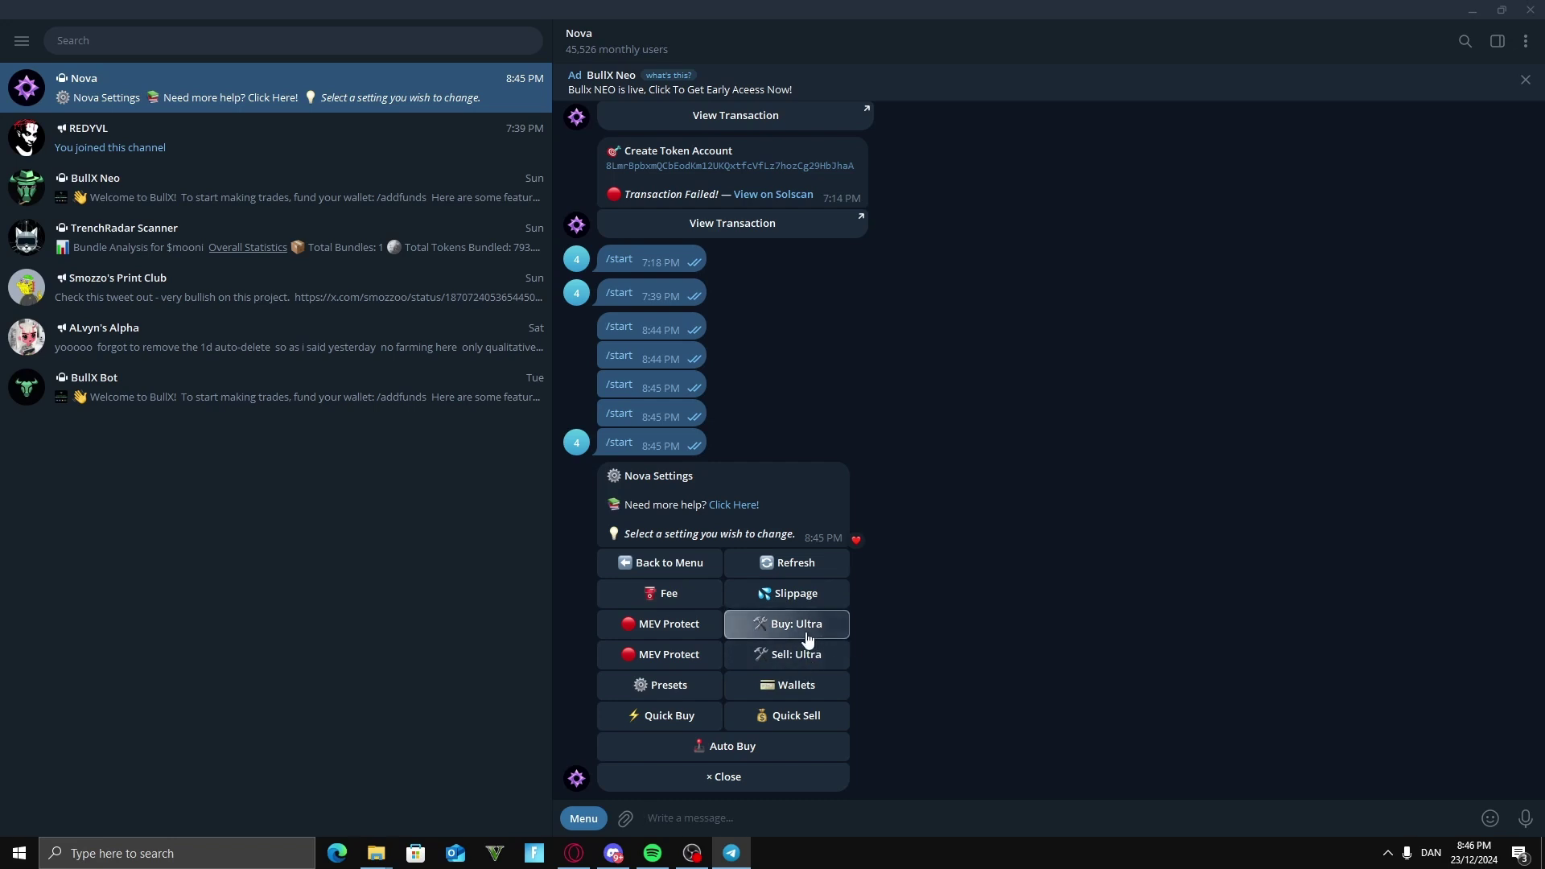
left_click(810, 634)
left_click(810, 634)
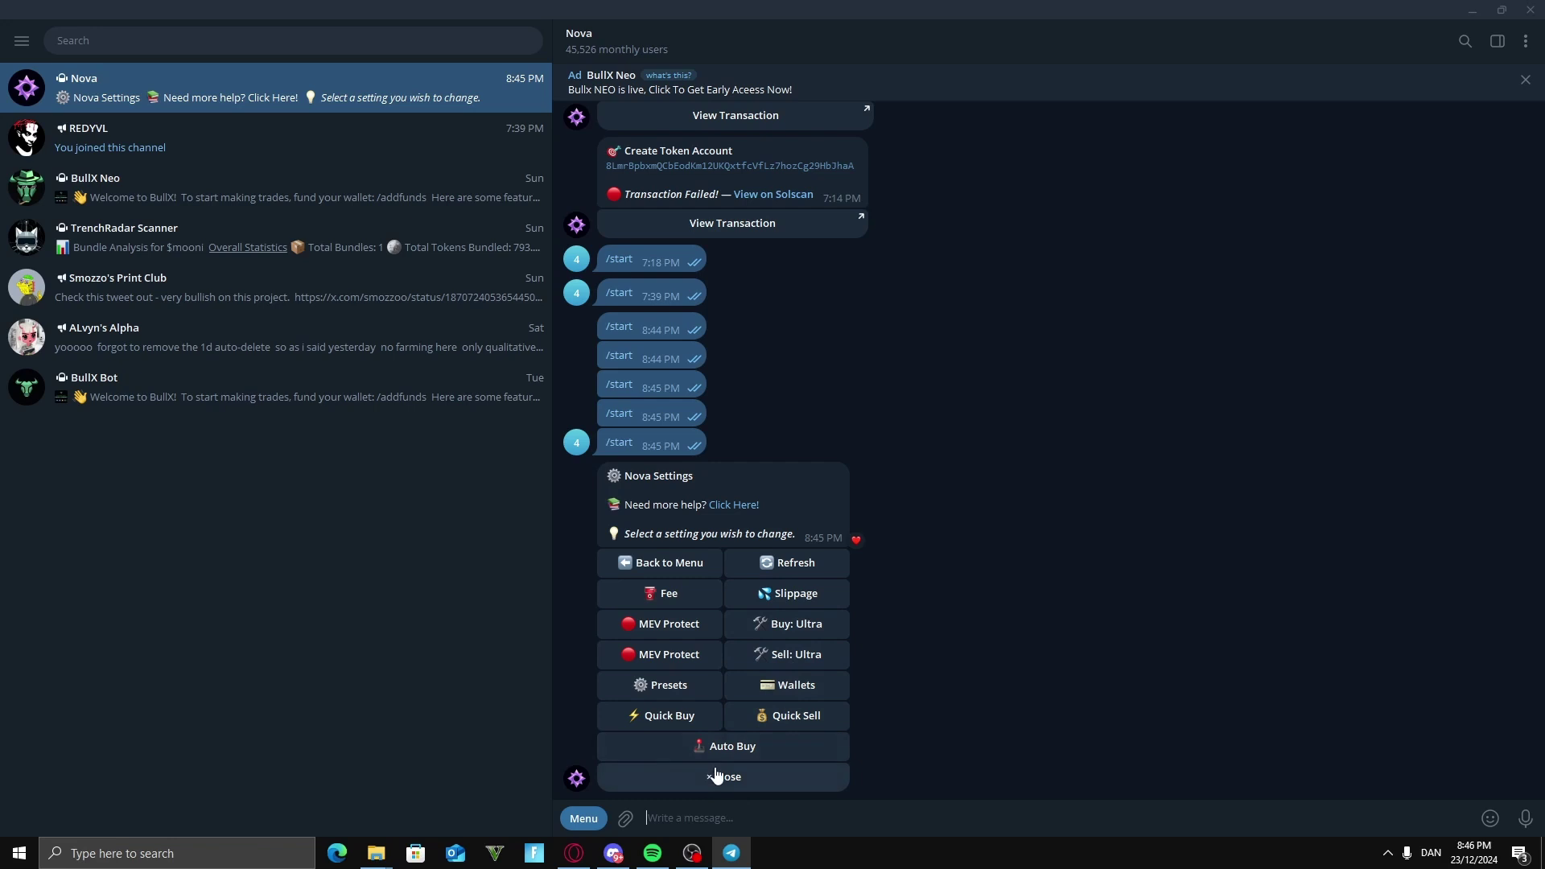
Cycle the Sniper preset's buy mode through its options, leave it on Ultra V2, and return to Settings.
left_click(672, 686)
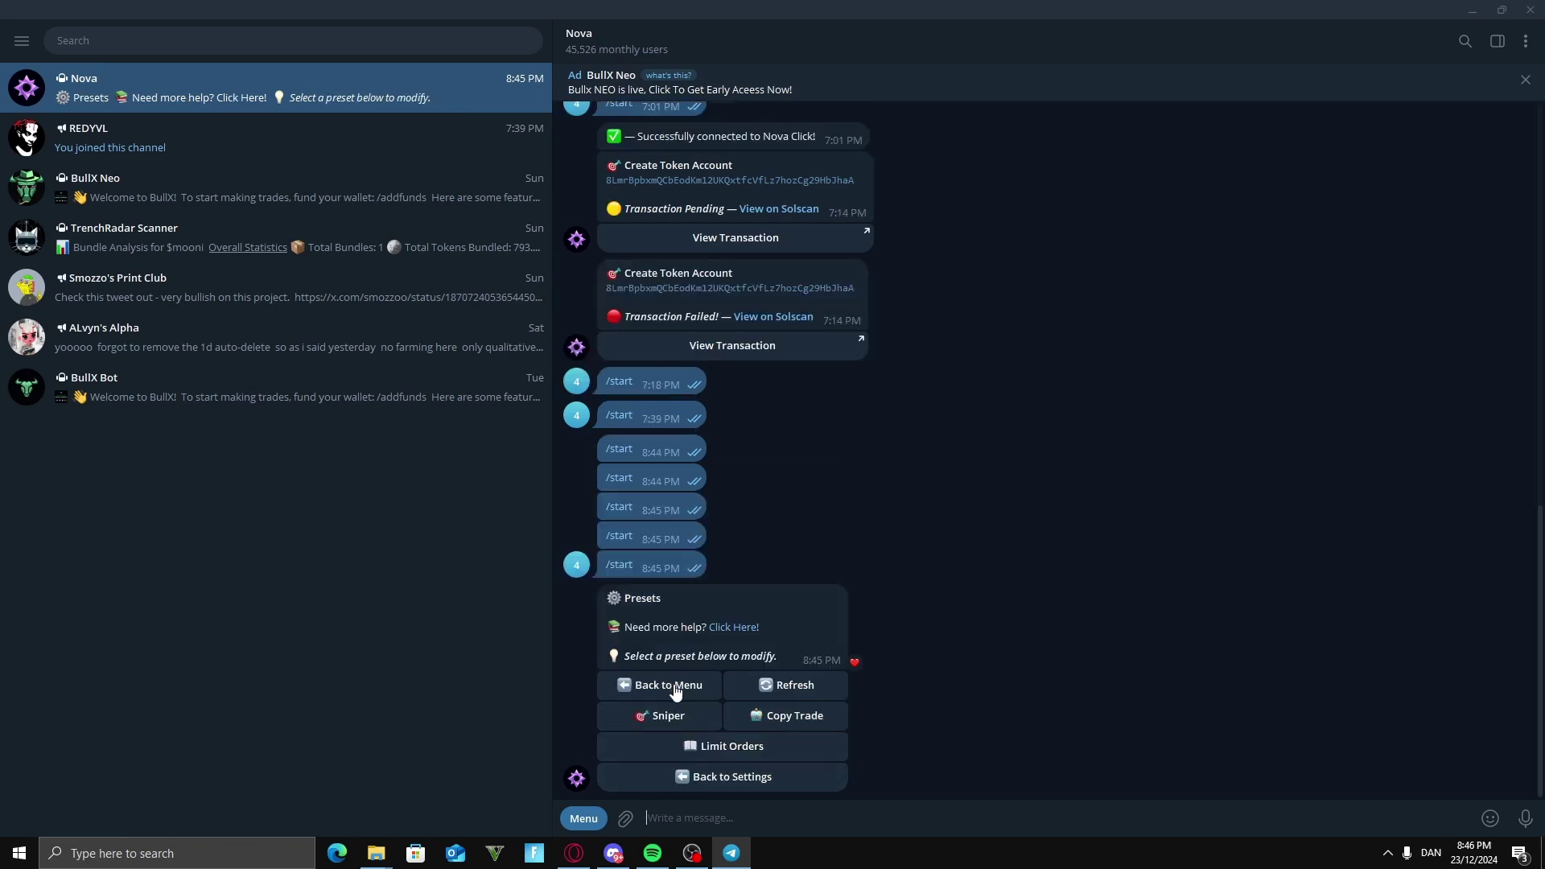
left_click(663, 717)
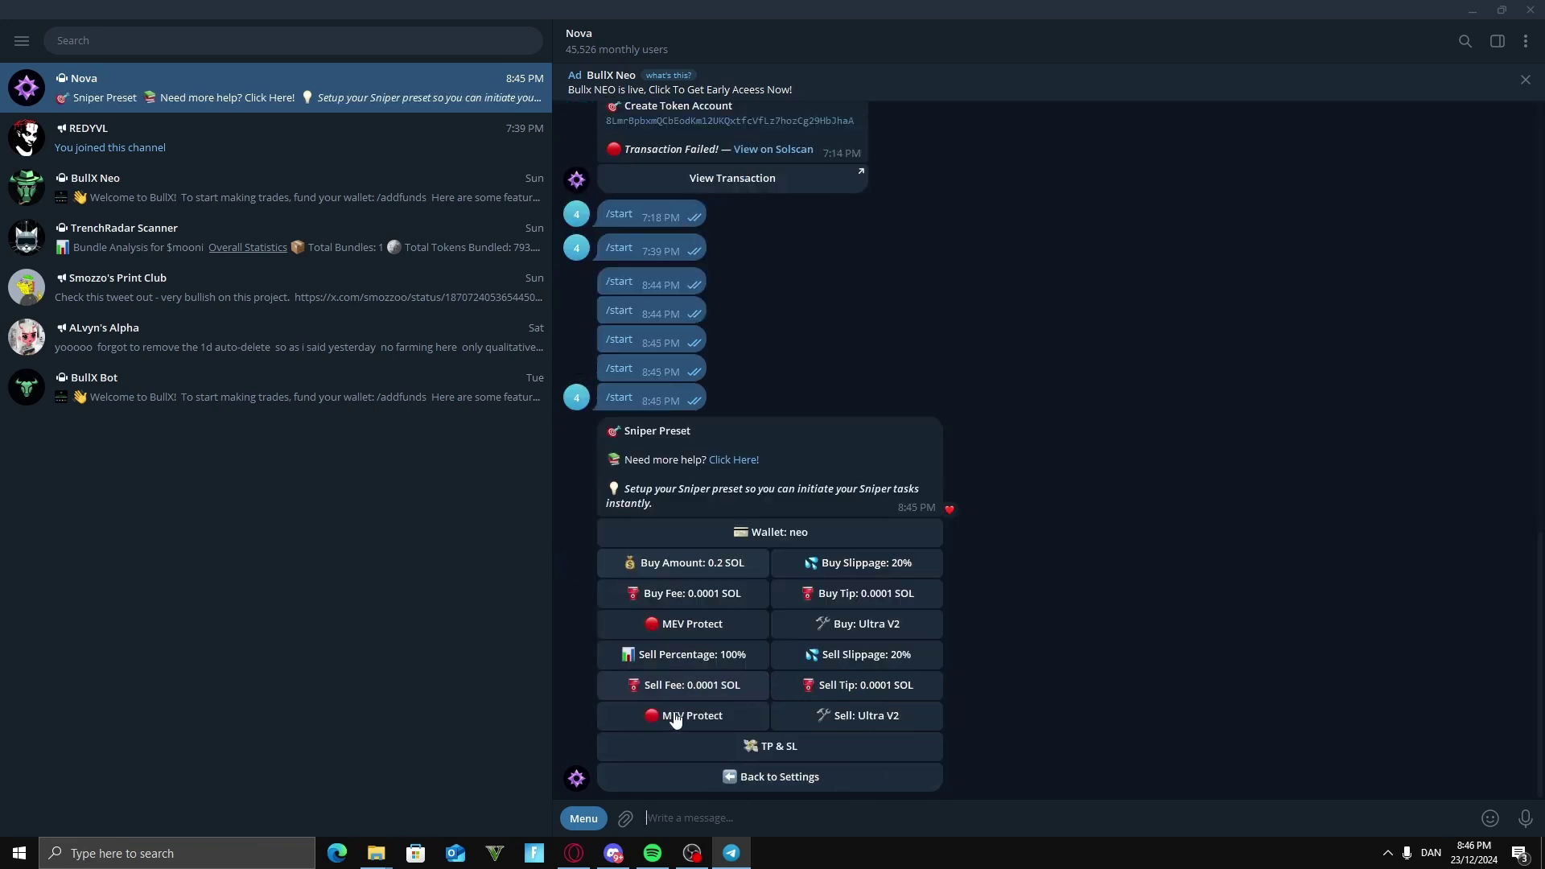
left_click(876, 625)
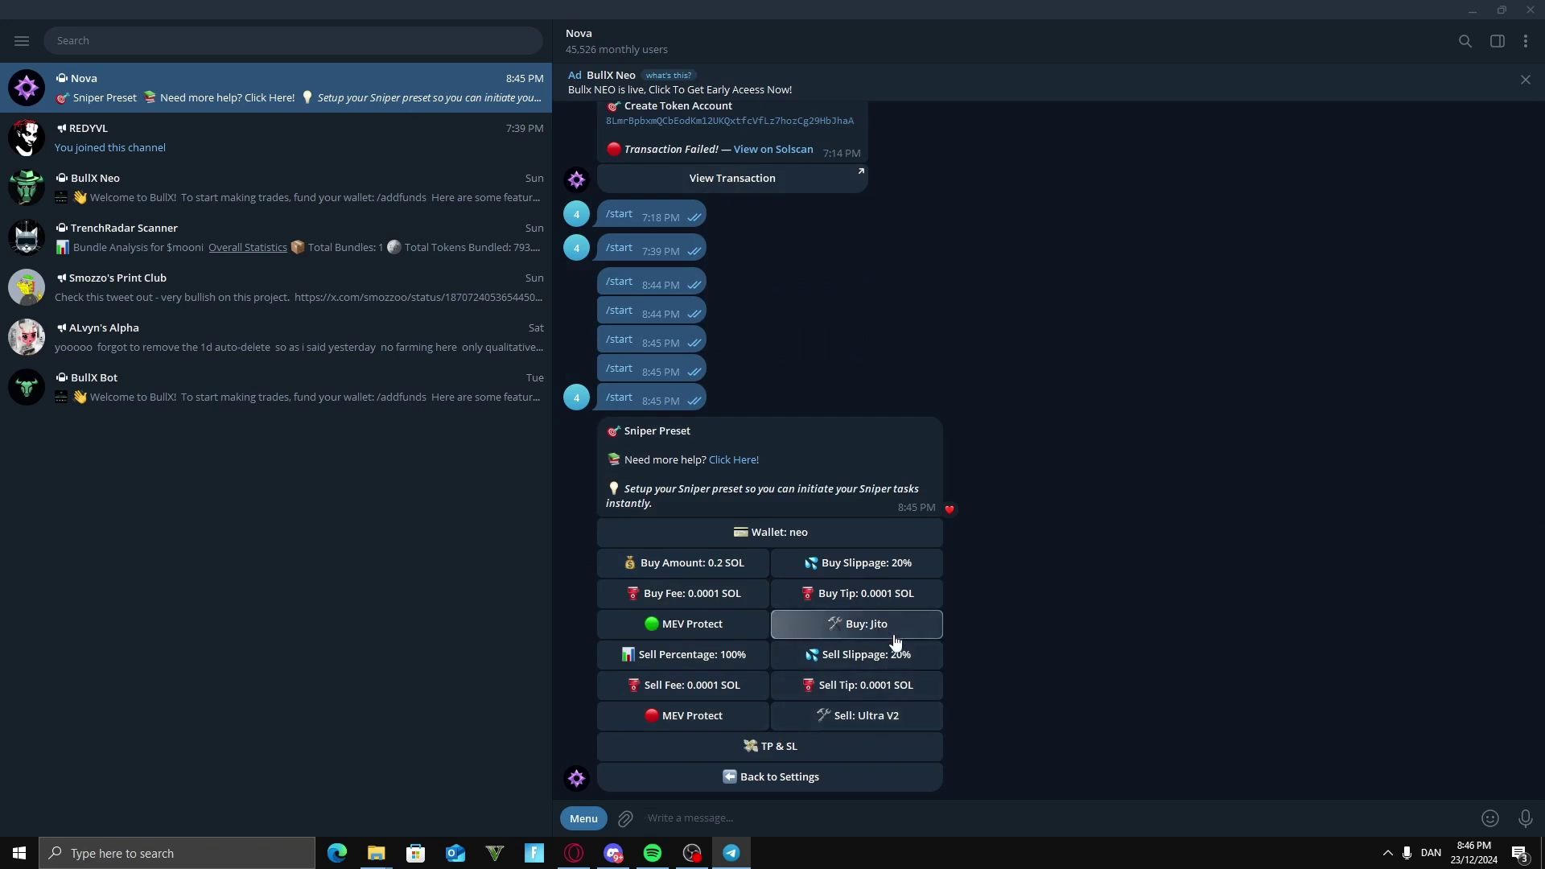
left_click(910, 633)
left_click(924, 633)
left_click(924, 634)
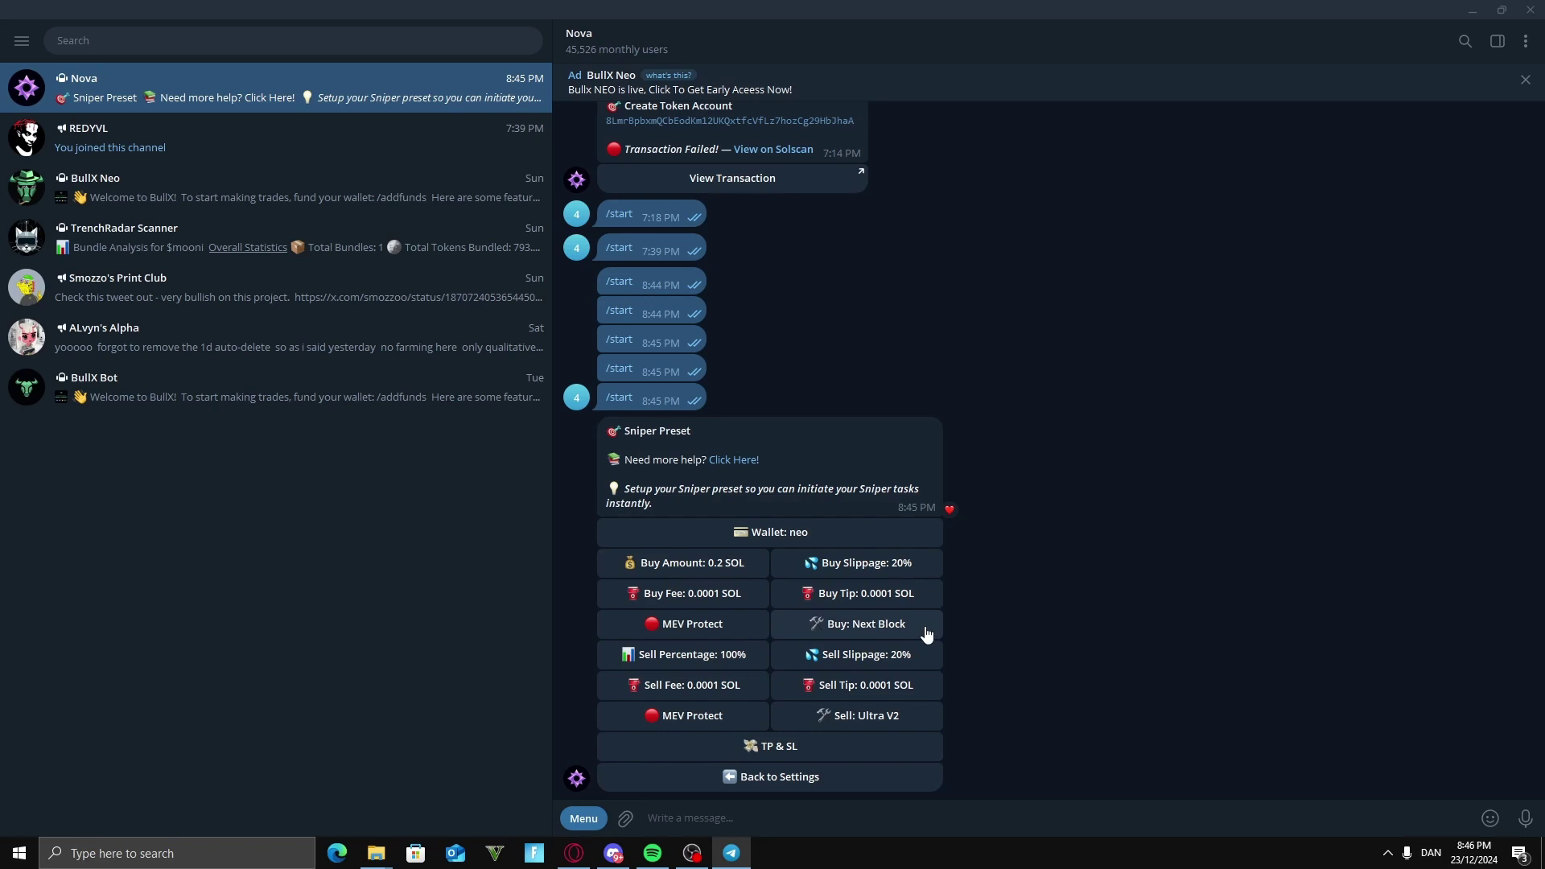
left_click(880, 633)
left_click(754, 779)
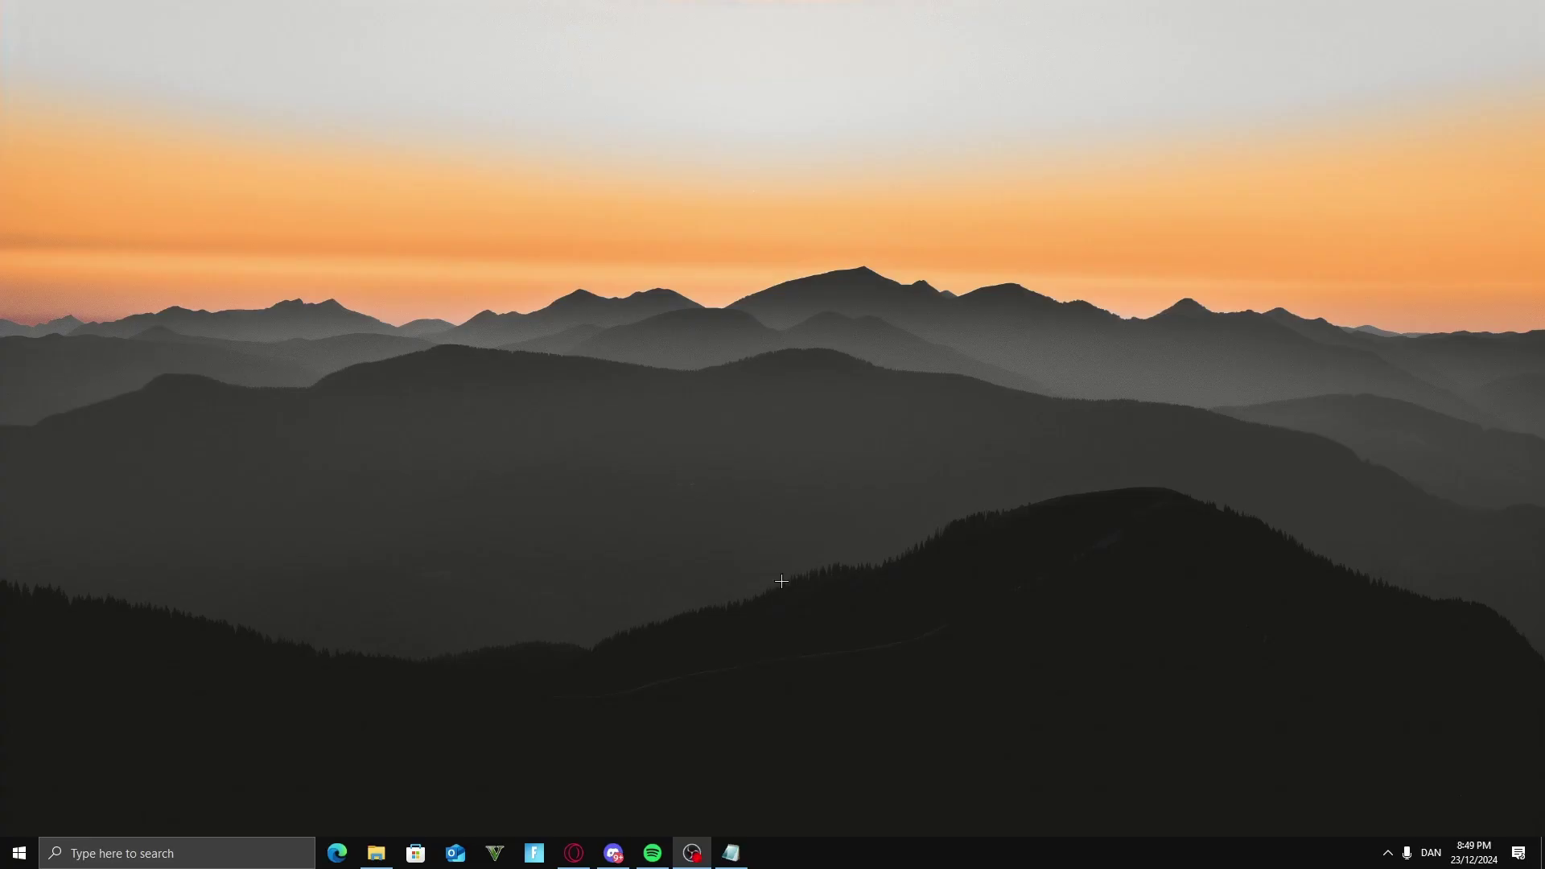
Open My ref link NOVA.txt from the taskbar and select all of its text.
mouse_move(751, 863)
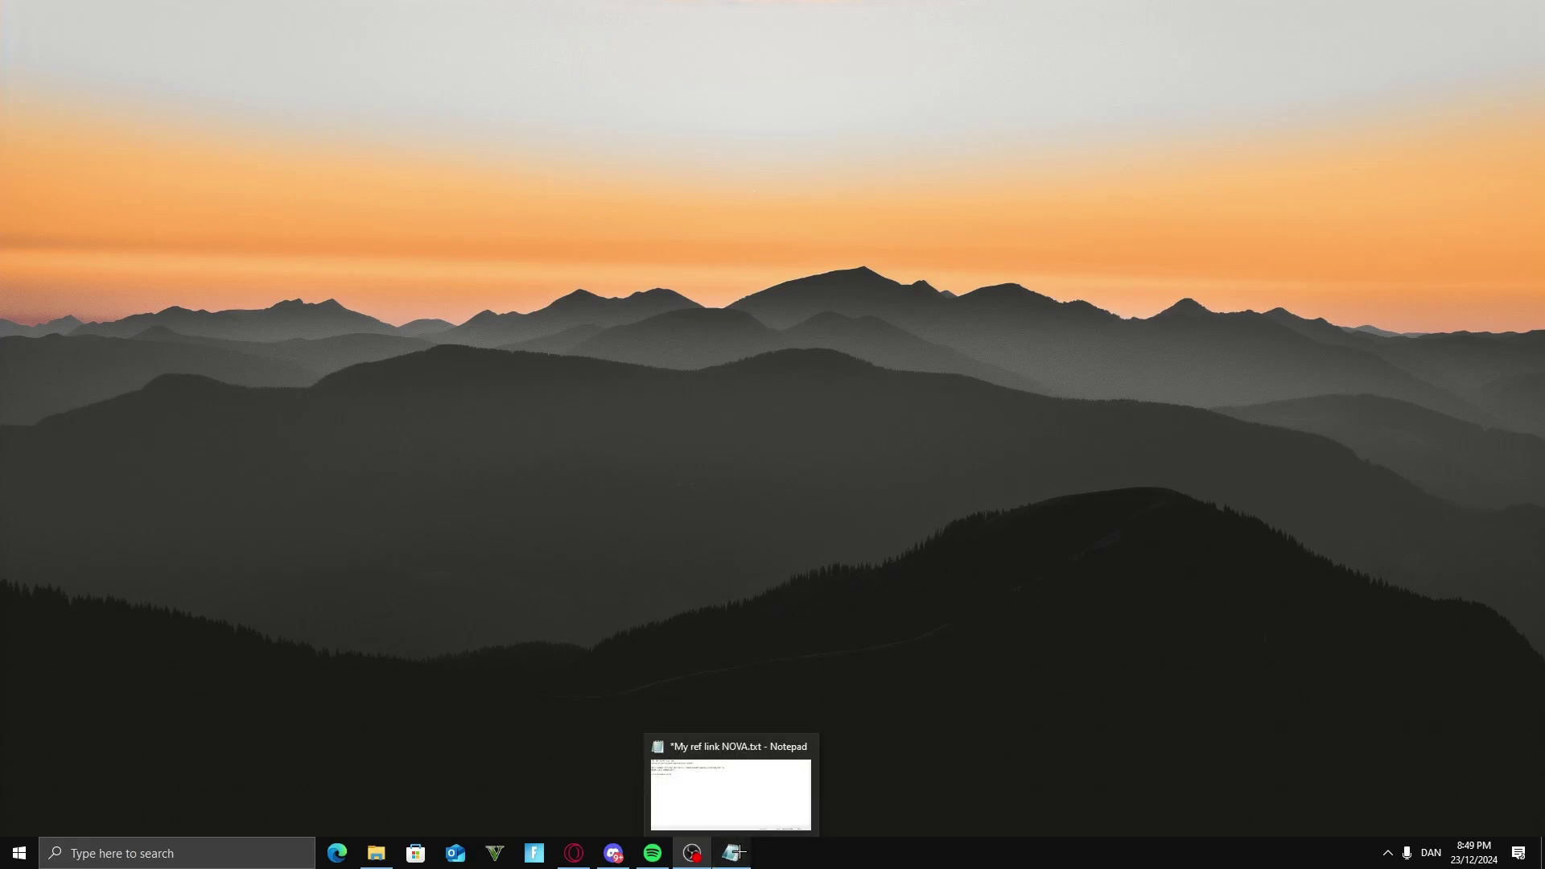
left_click(731, 784)
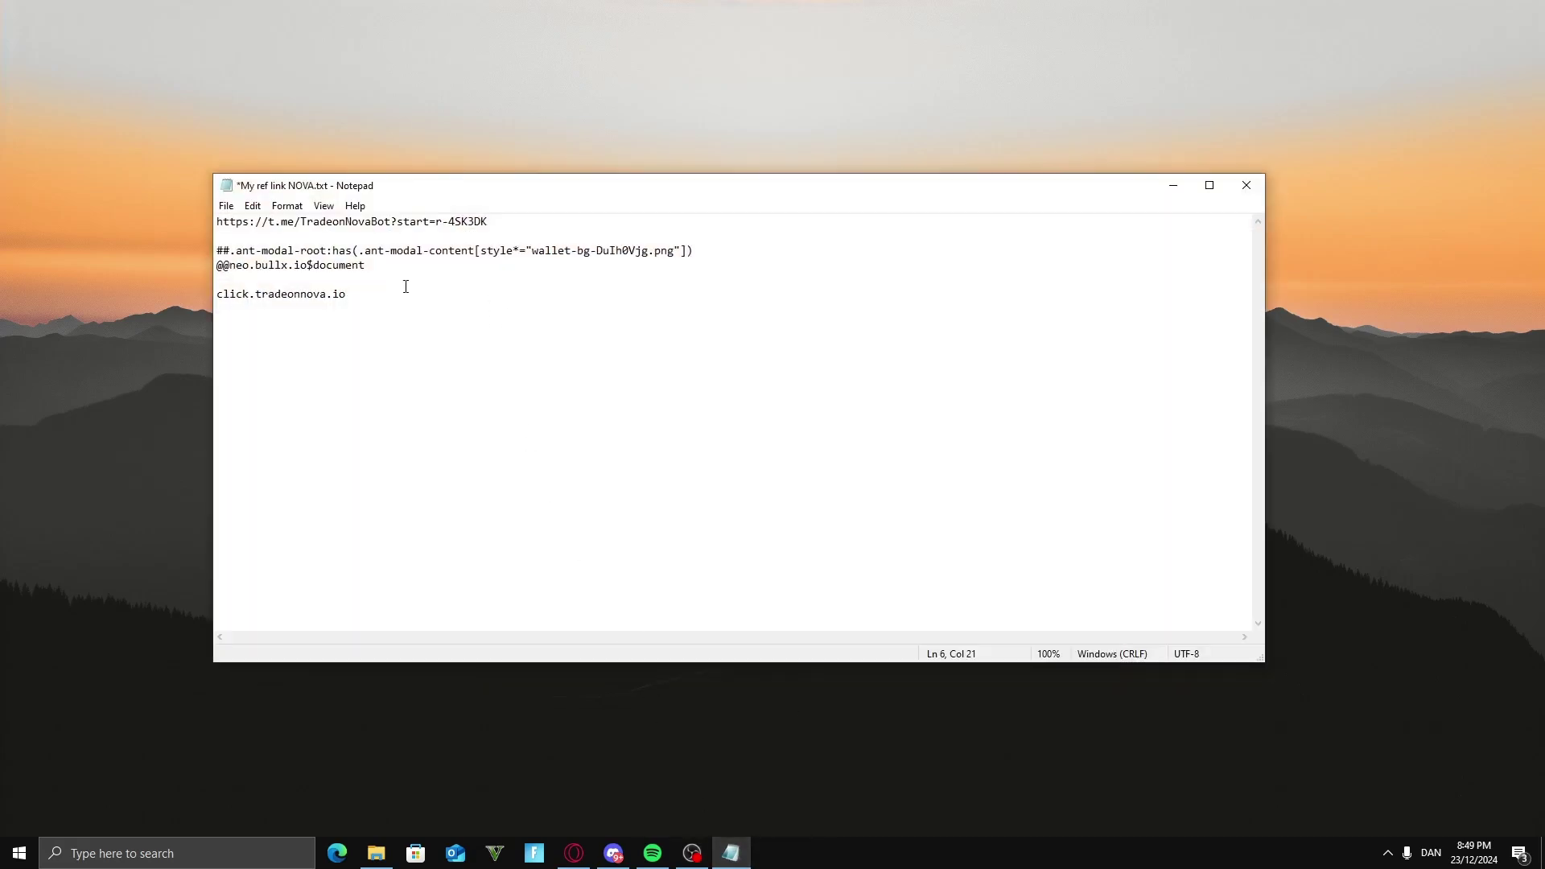
mouse_move(216, 222)
left_mouse_down()
mouse_move(435, 315)
mouse_move(228, 221)
left_mouse_up()
left_click(435, 312)
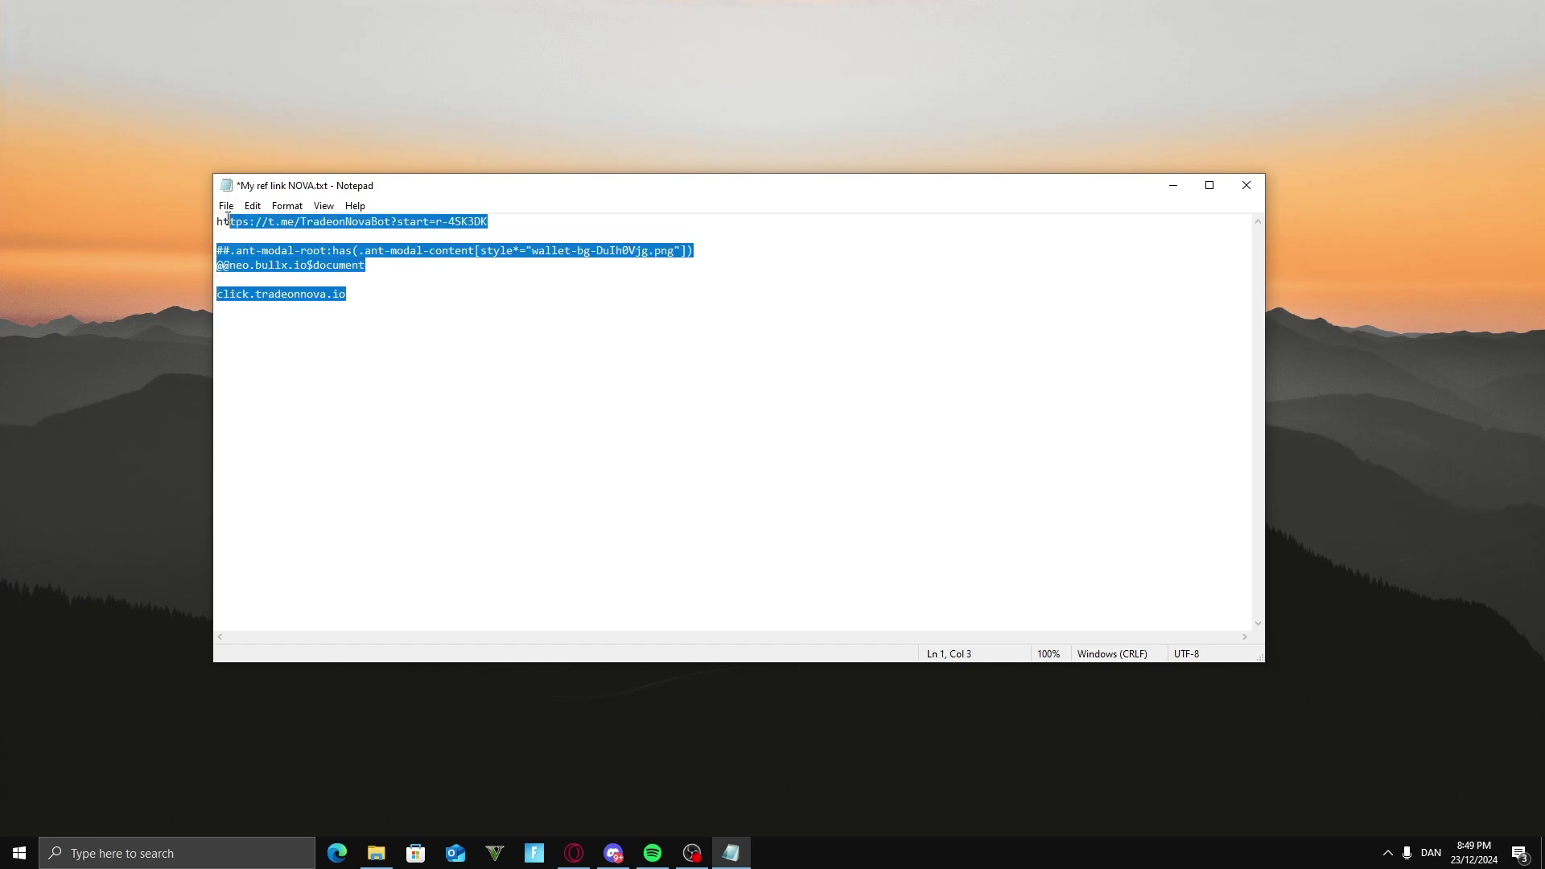
left_click(472, 313)
left_click_drag(394, 307, 218, 221)
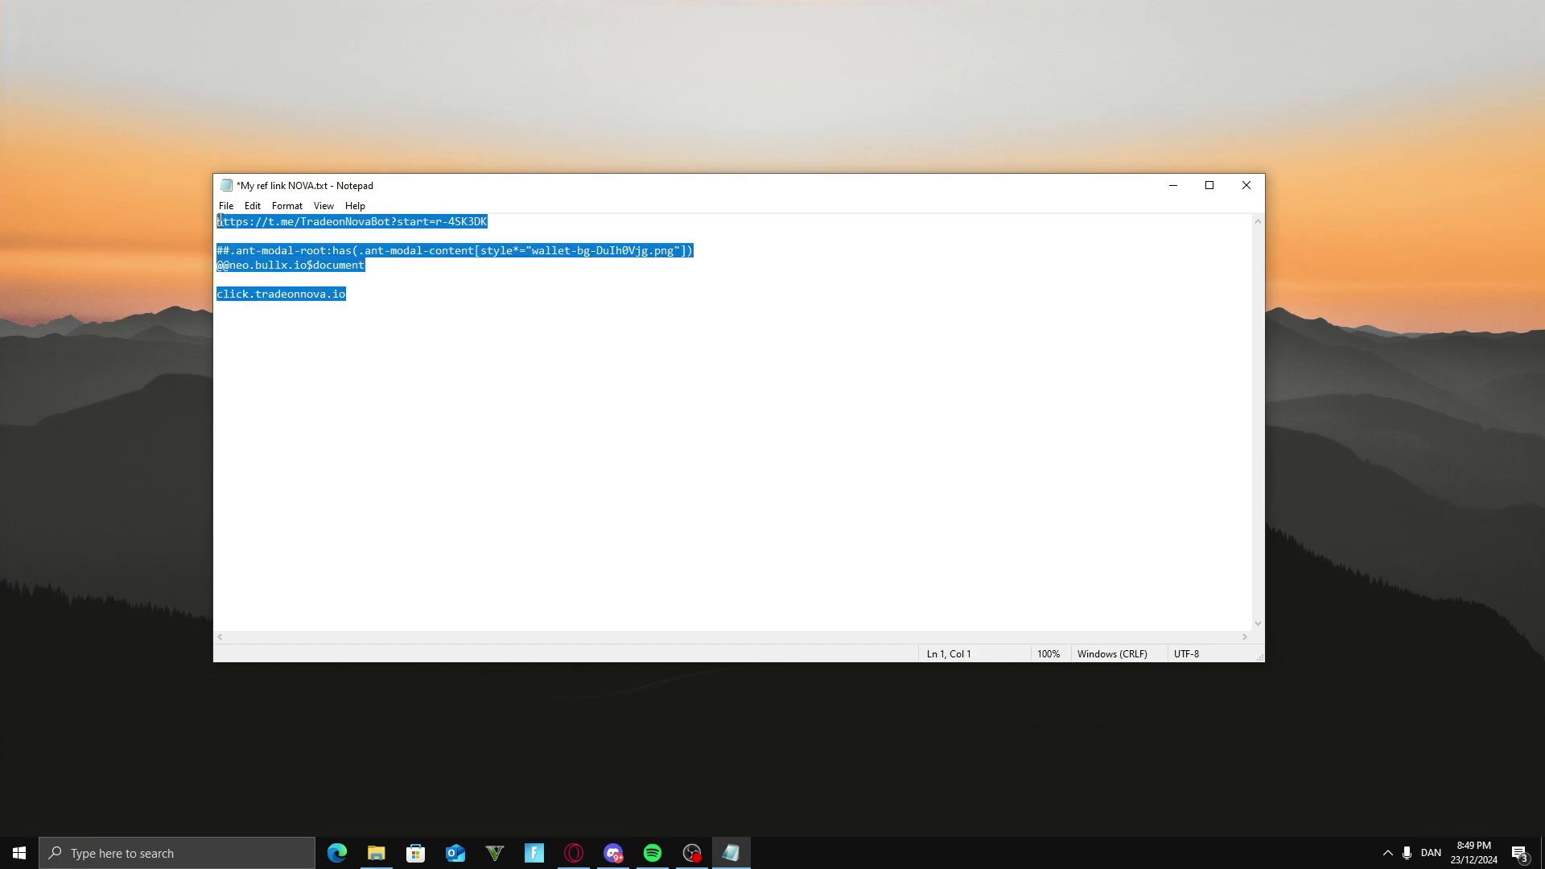